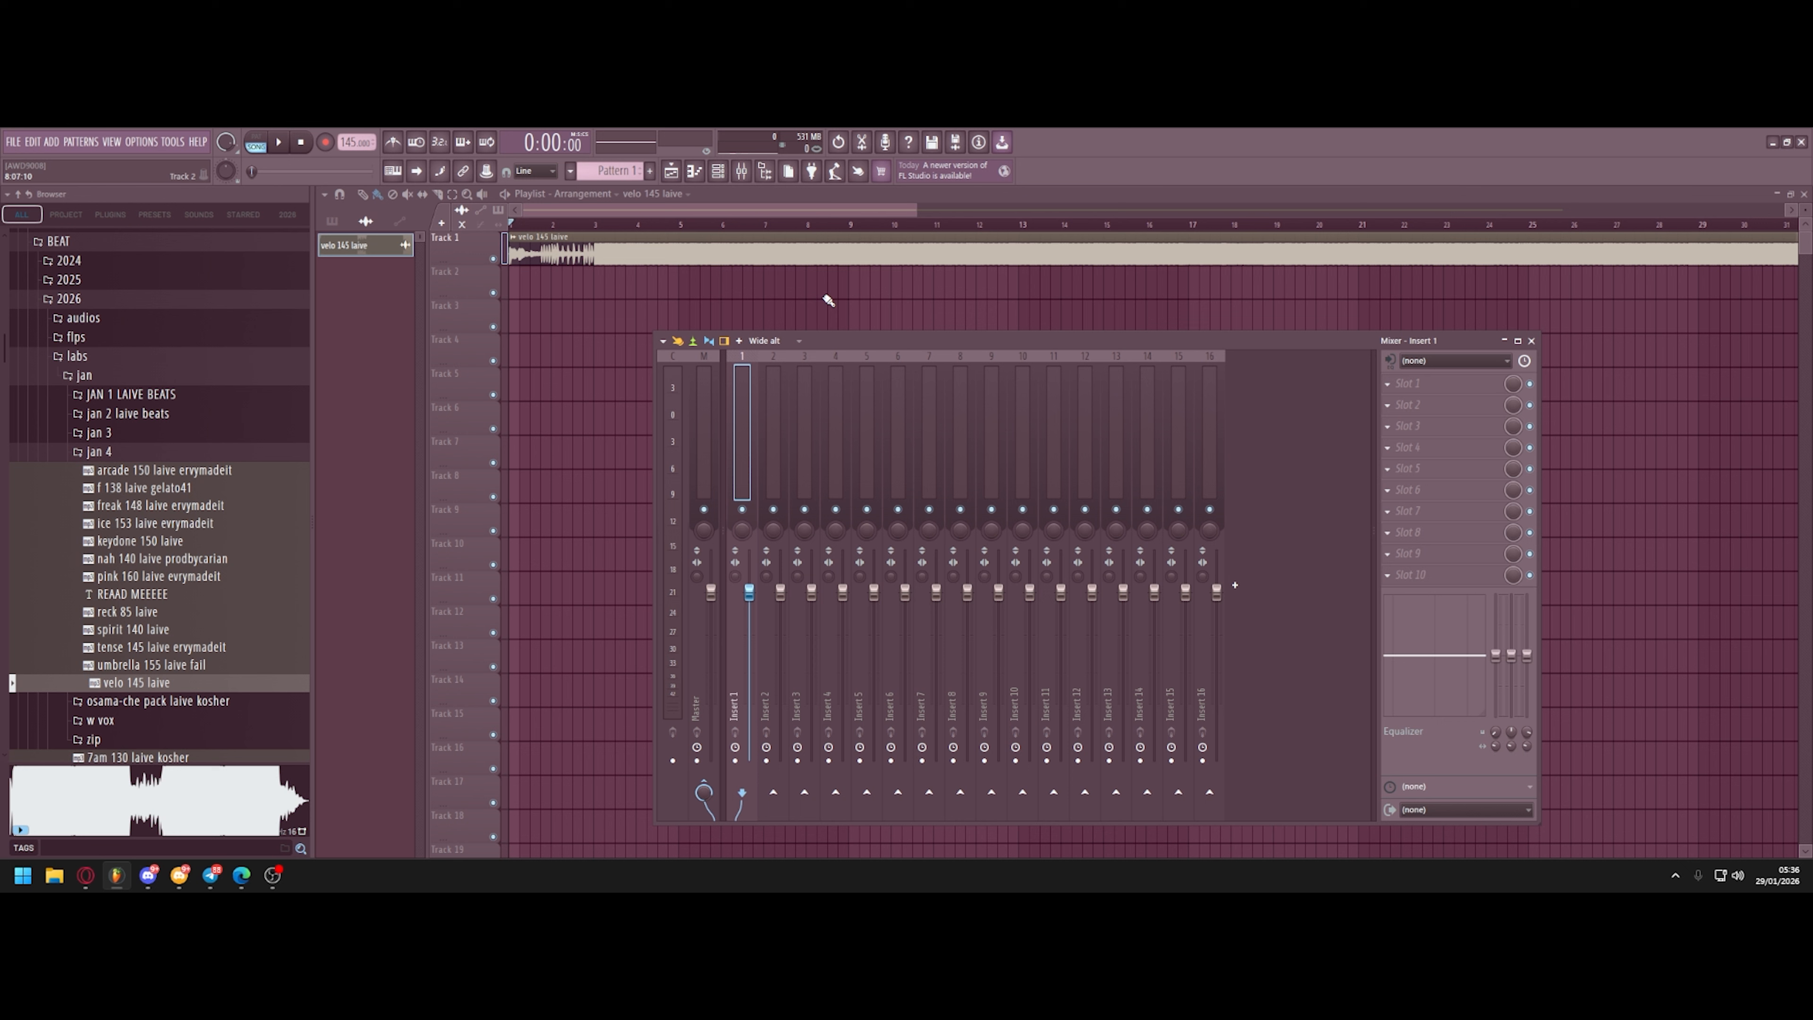
Name mixer track Insert 1 "lead vocal" and give it the dark magenta colour #CB09A6.
{"action": "right_click", "coordinate": [747, 414]}
{"action": "left_click", "coordinate": [820, 341]}
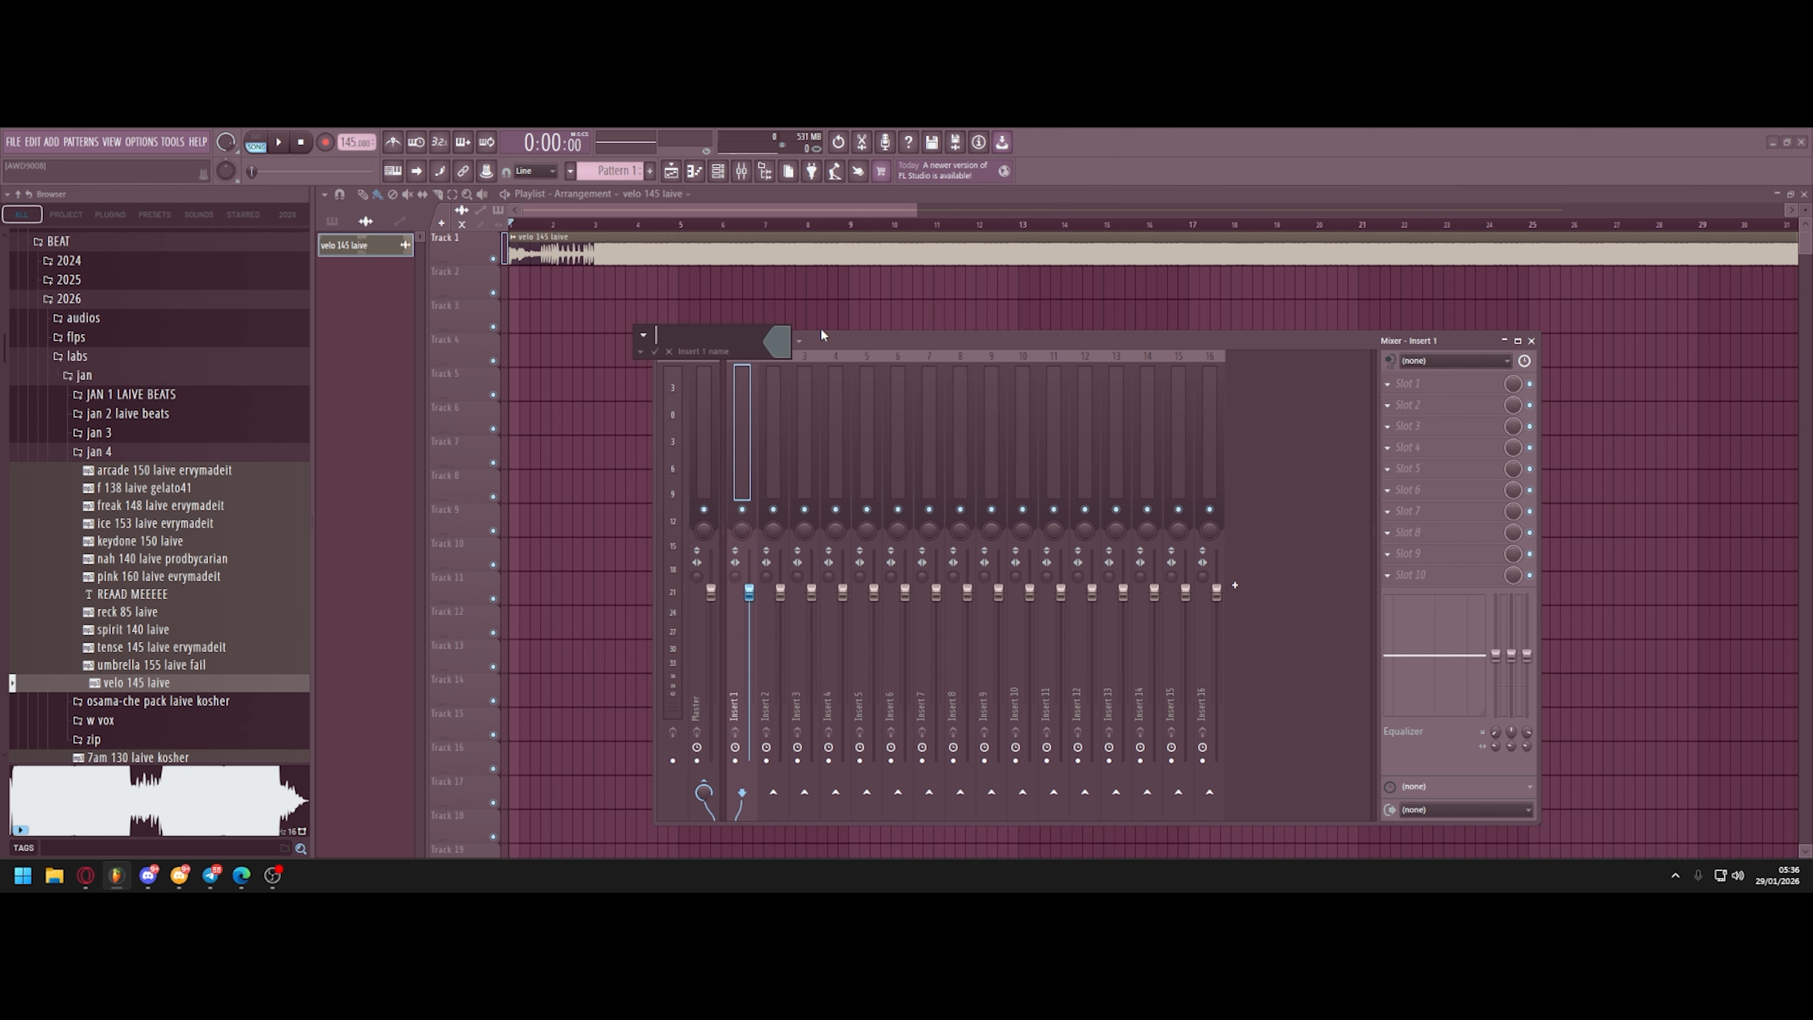
{"action": "type", "text": "lead voca;"}
{"action": "key", "text": "BackSpace"}
{"action": "type", "text": "l"}
{"action": "left_click", "coordinate": [777, 341]}
{"action": "left_click_drag", "start_coordinate": [899, 488], "coordinate": [838, 412]}
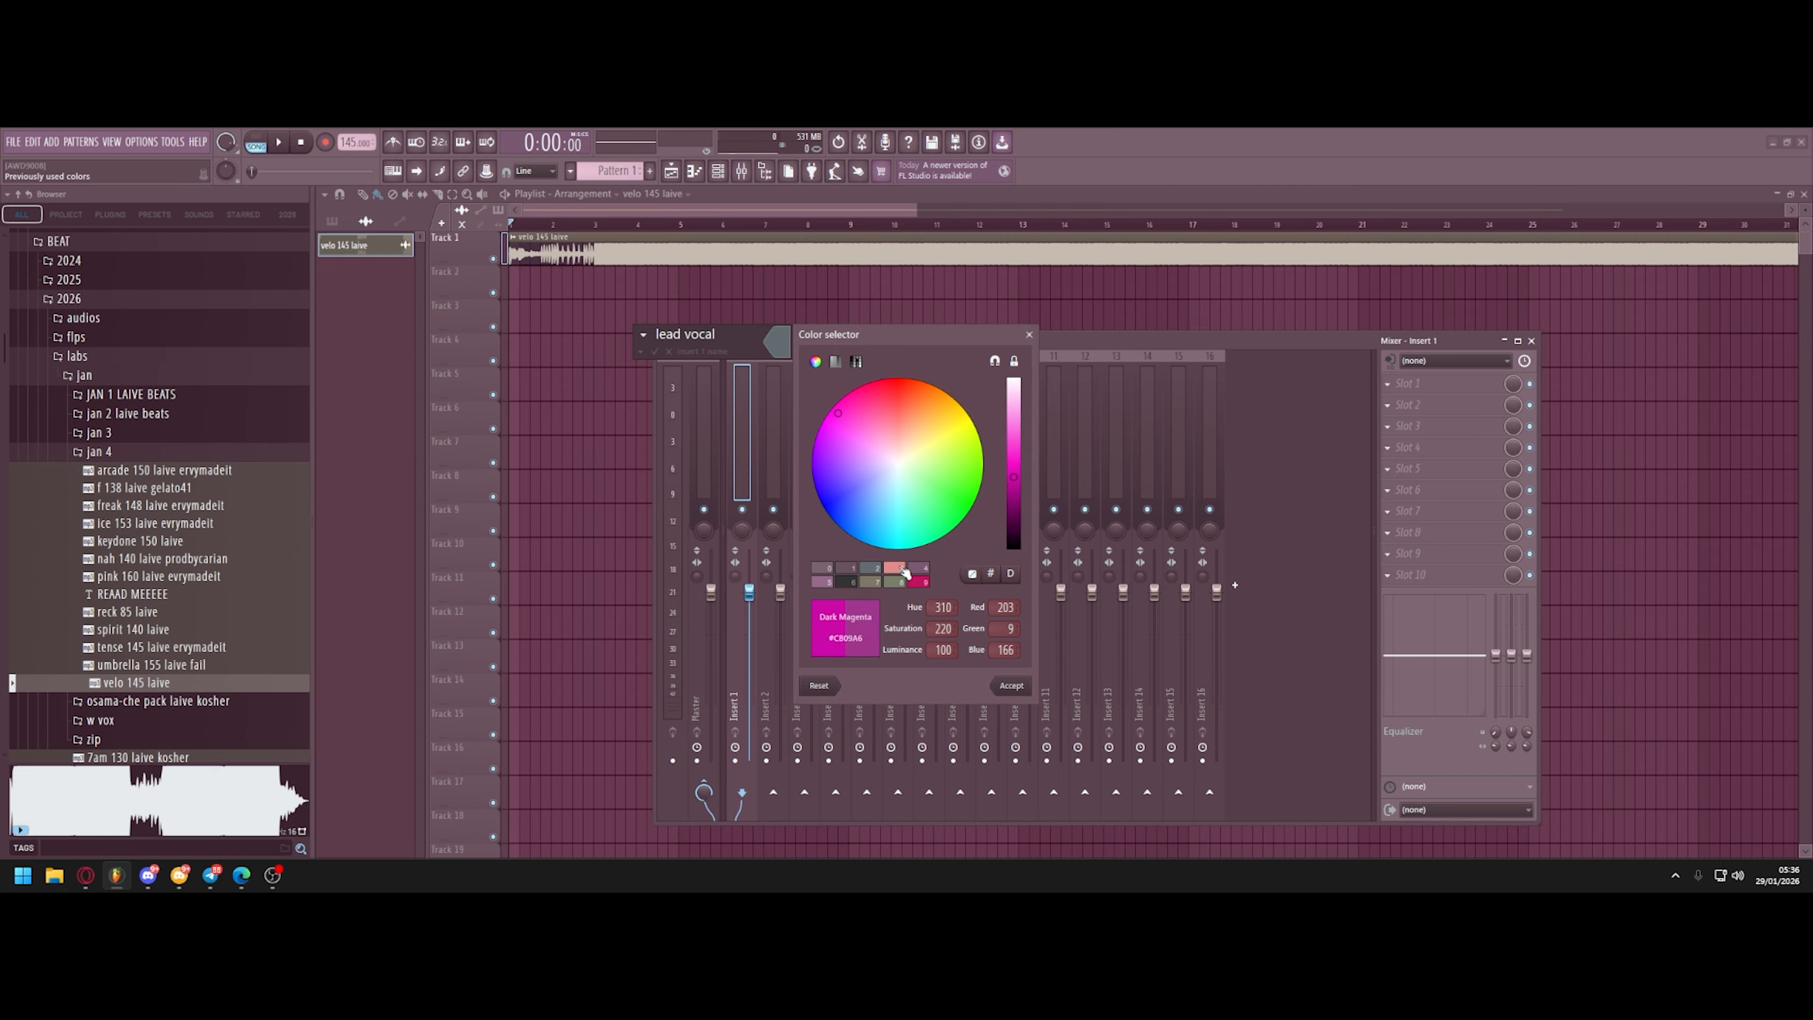
{"action": "left_click", "coordinate": [992, 685]}
Assign a microphone icon to the lead vocal mixer track and confirm its name, colour and icon.
{"action": "left_click", "coordinate": [643, 335]}
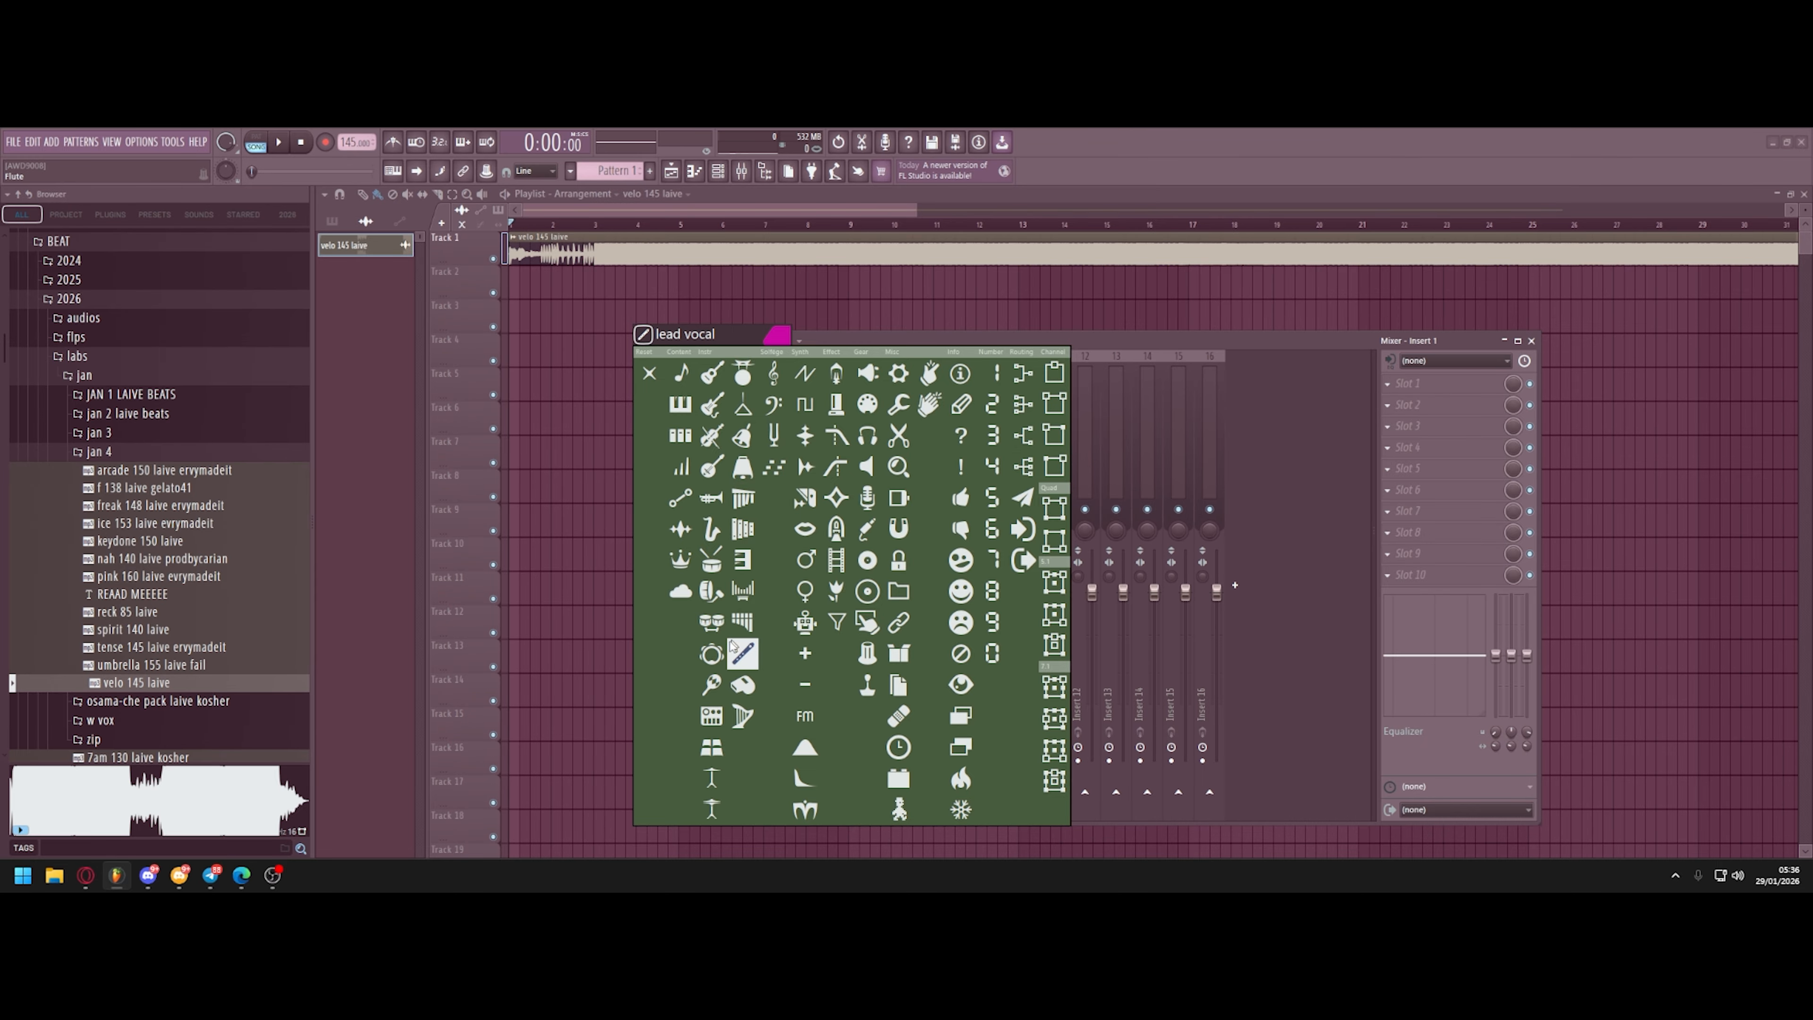
{"action": "left_click", "coordinate": [862, 502]}
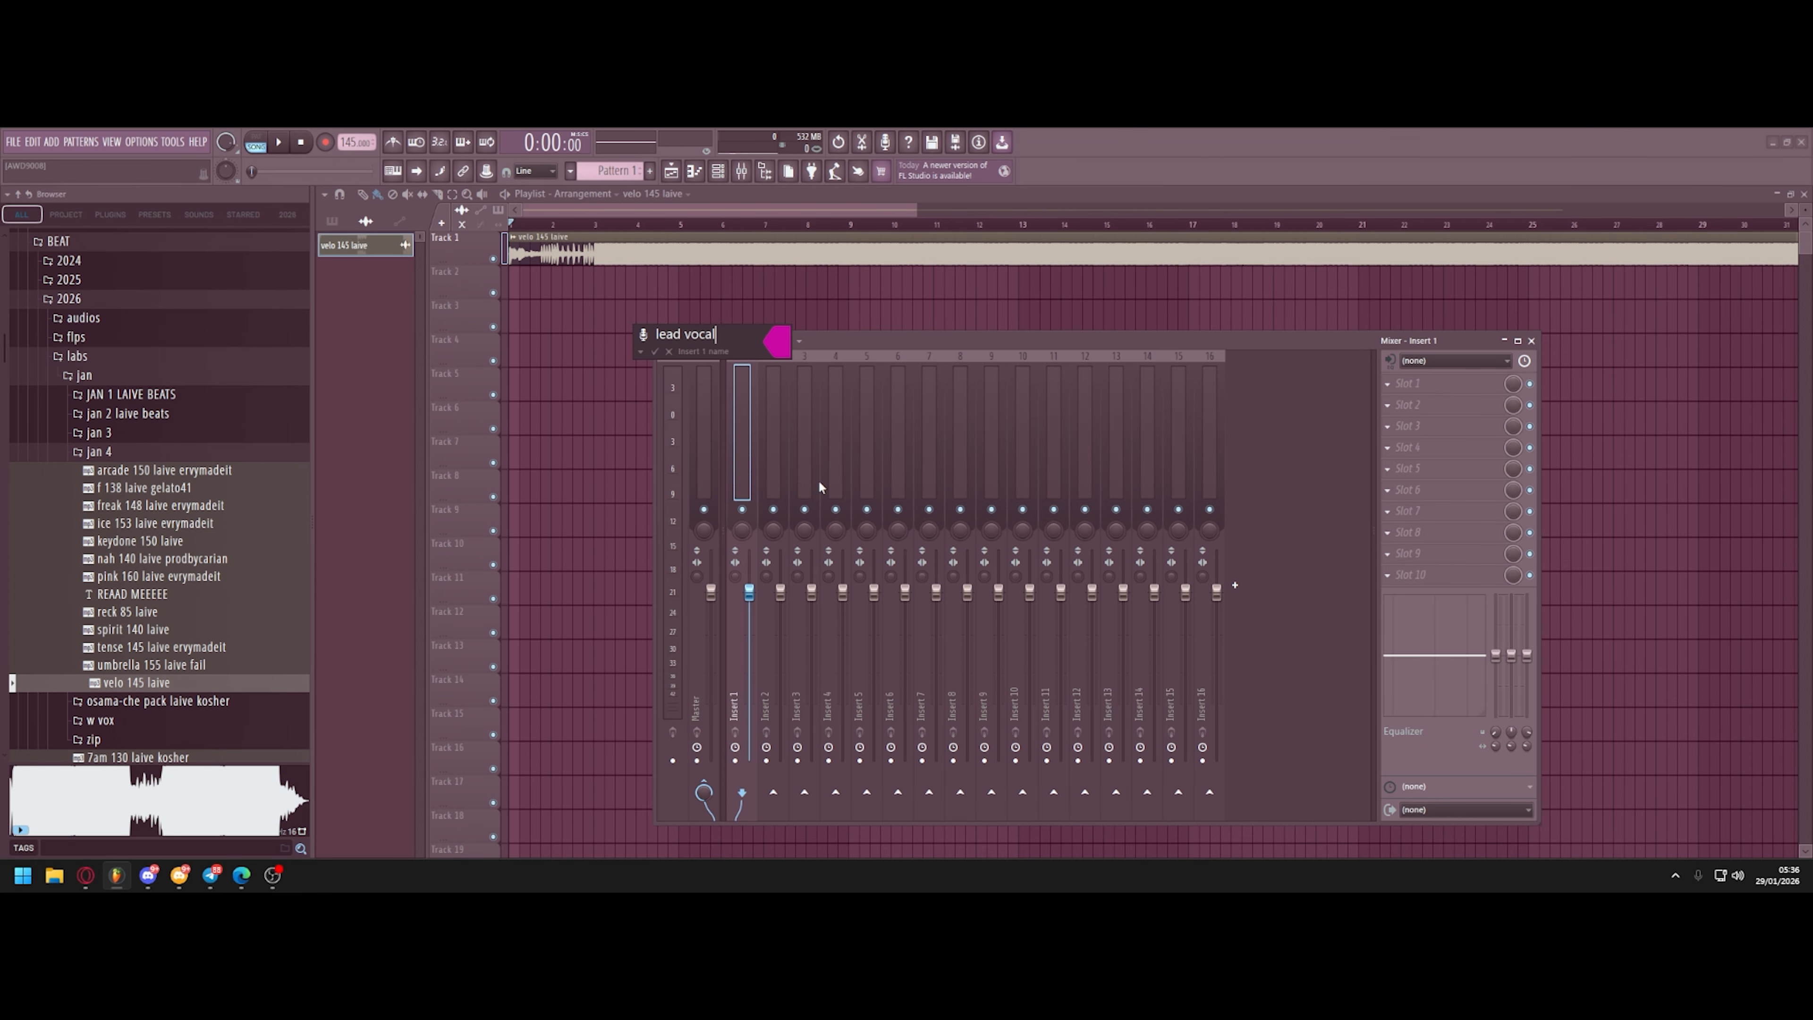
{"action": "left_click", "coordinate": [654, 354]}
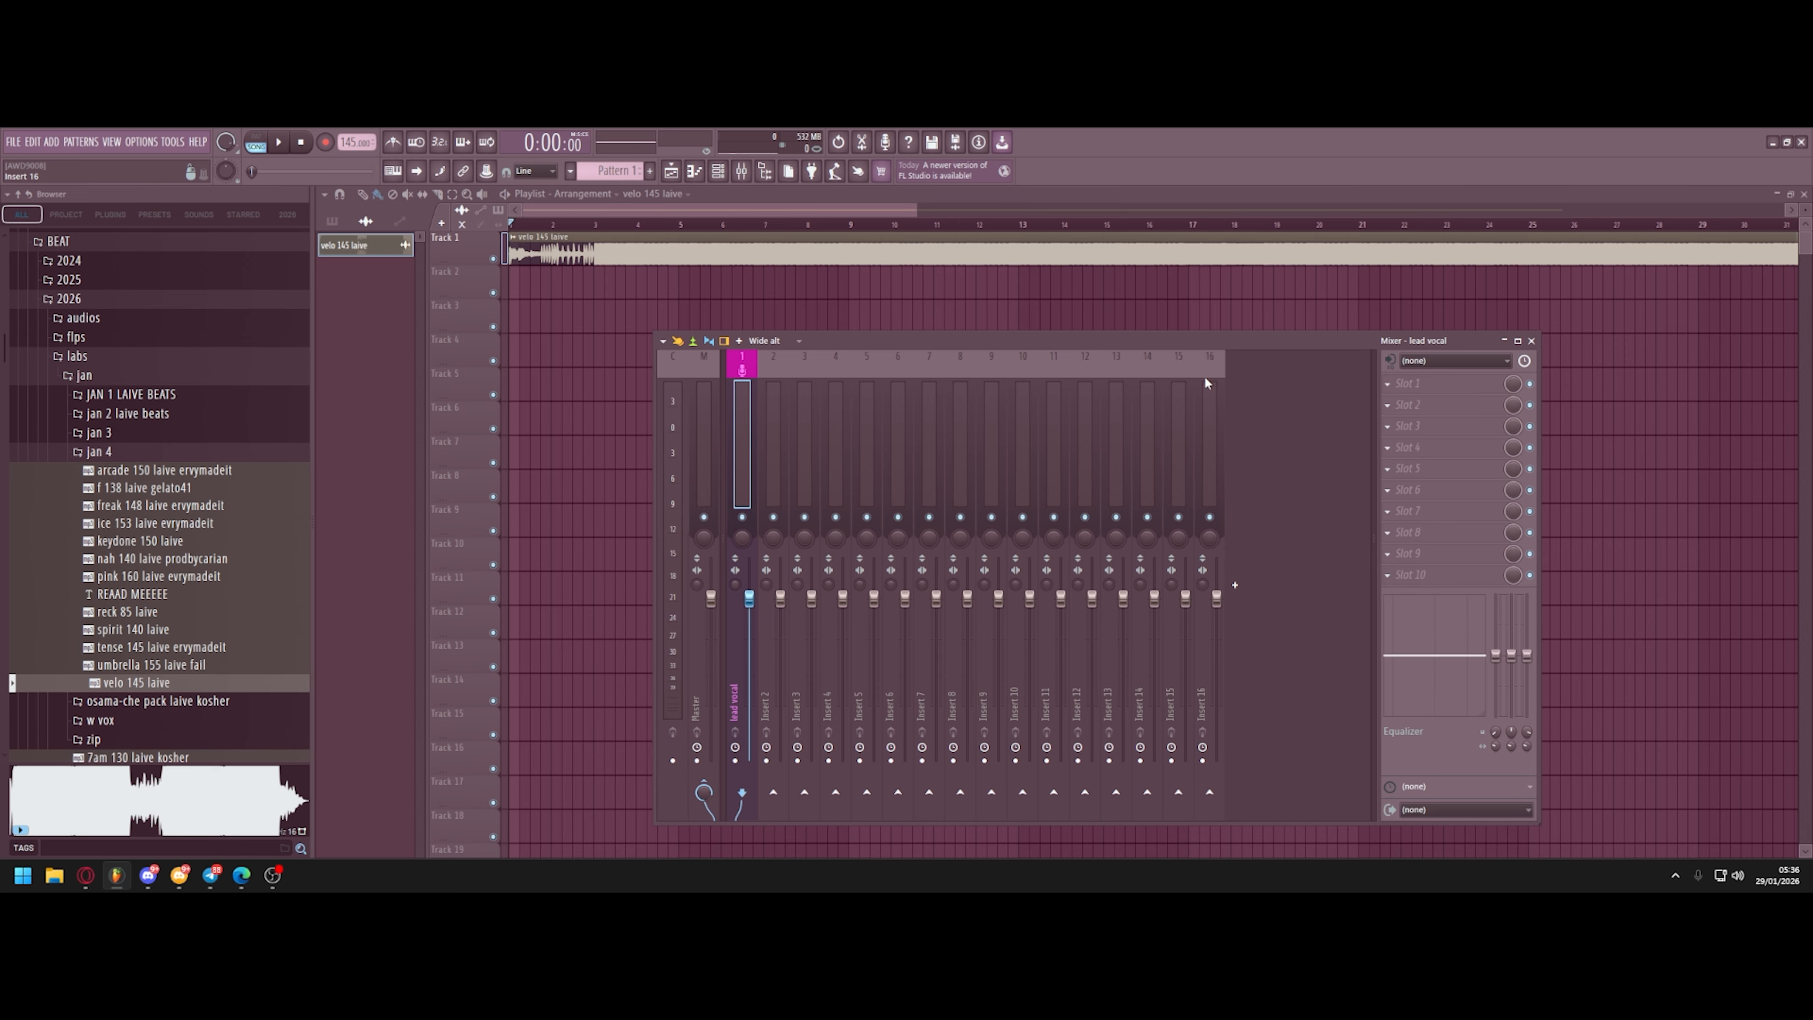
Set the lead vocal track's external audio input to the mono input In 1.
{"action": "left_click", "coordinate": [1418, 361]}
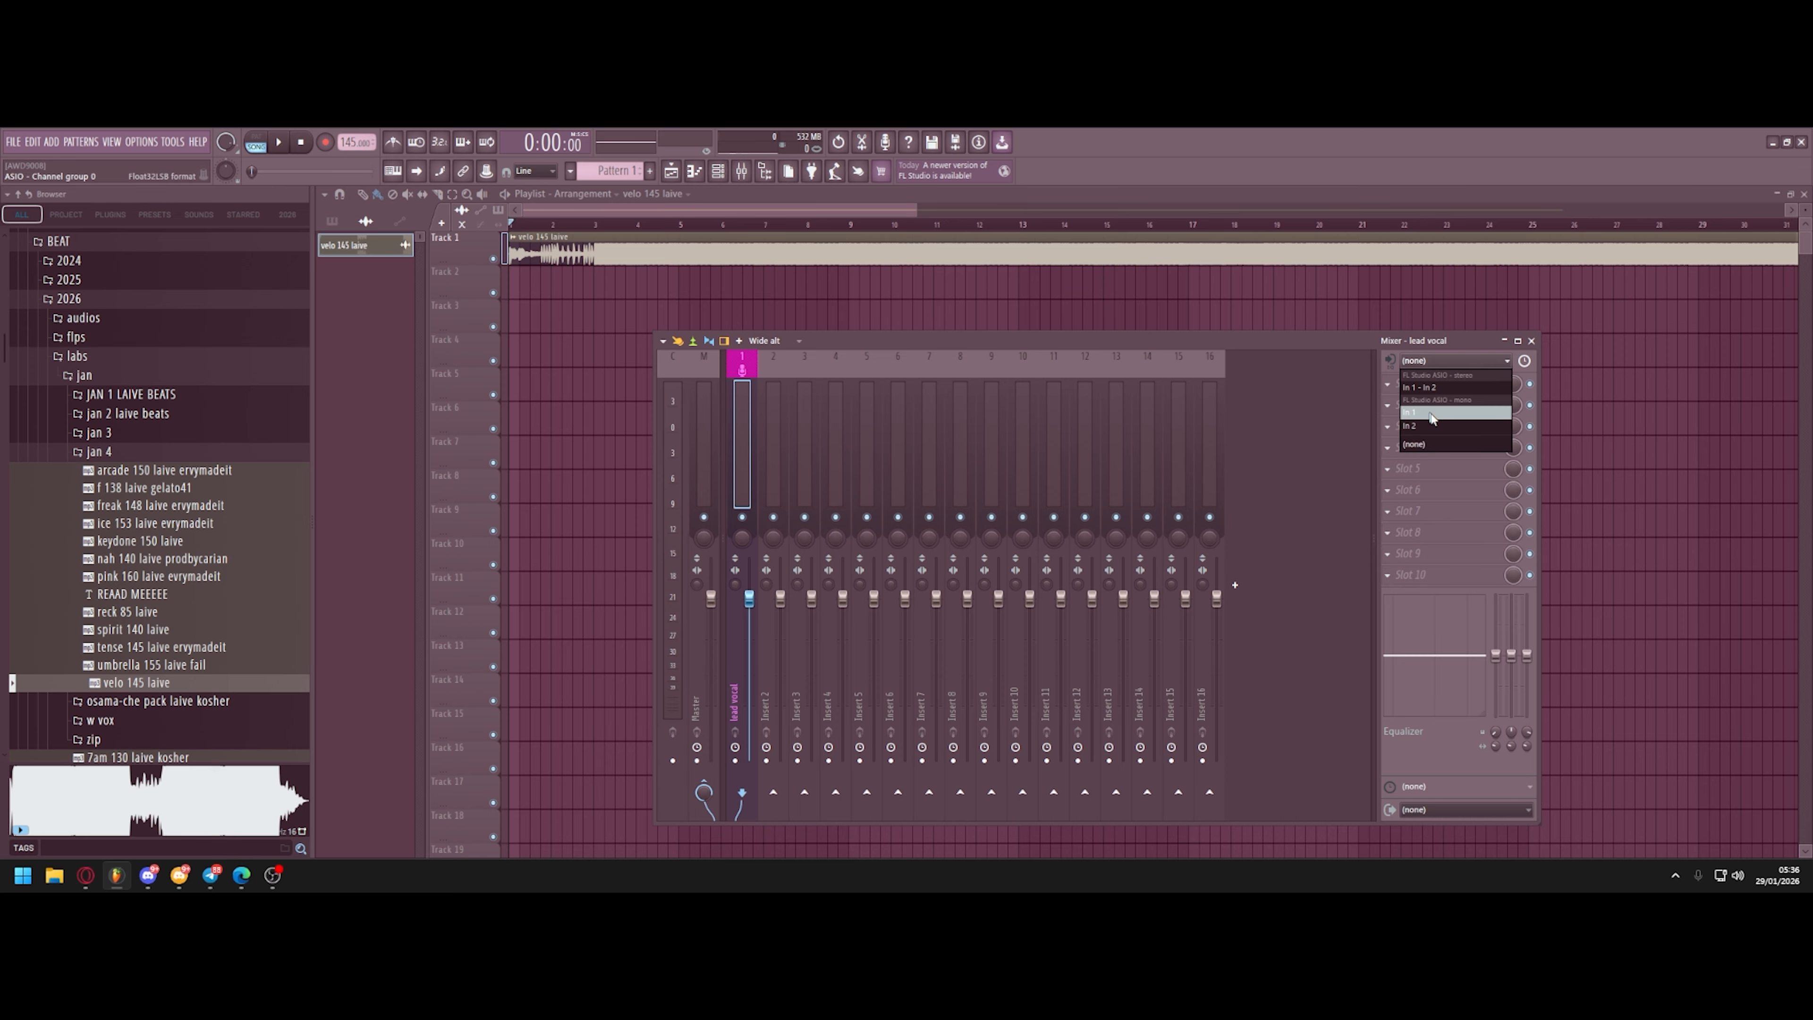
{"action": "left_click", "coordinate": [717, 500]}
{"action": "left_click", "coordinate": [743, 517]}
{"action": "left_click", "coordinate": [743, 471]}
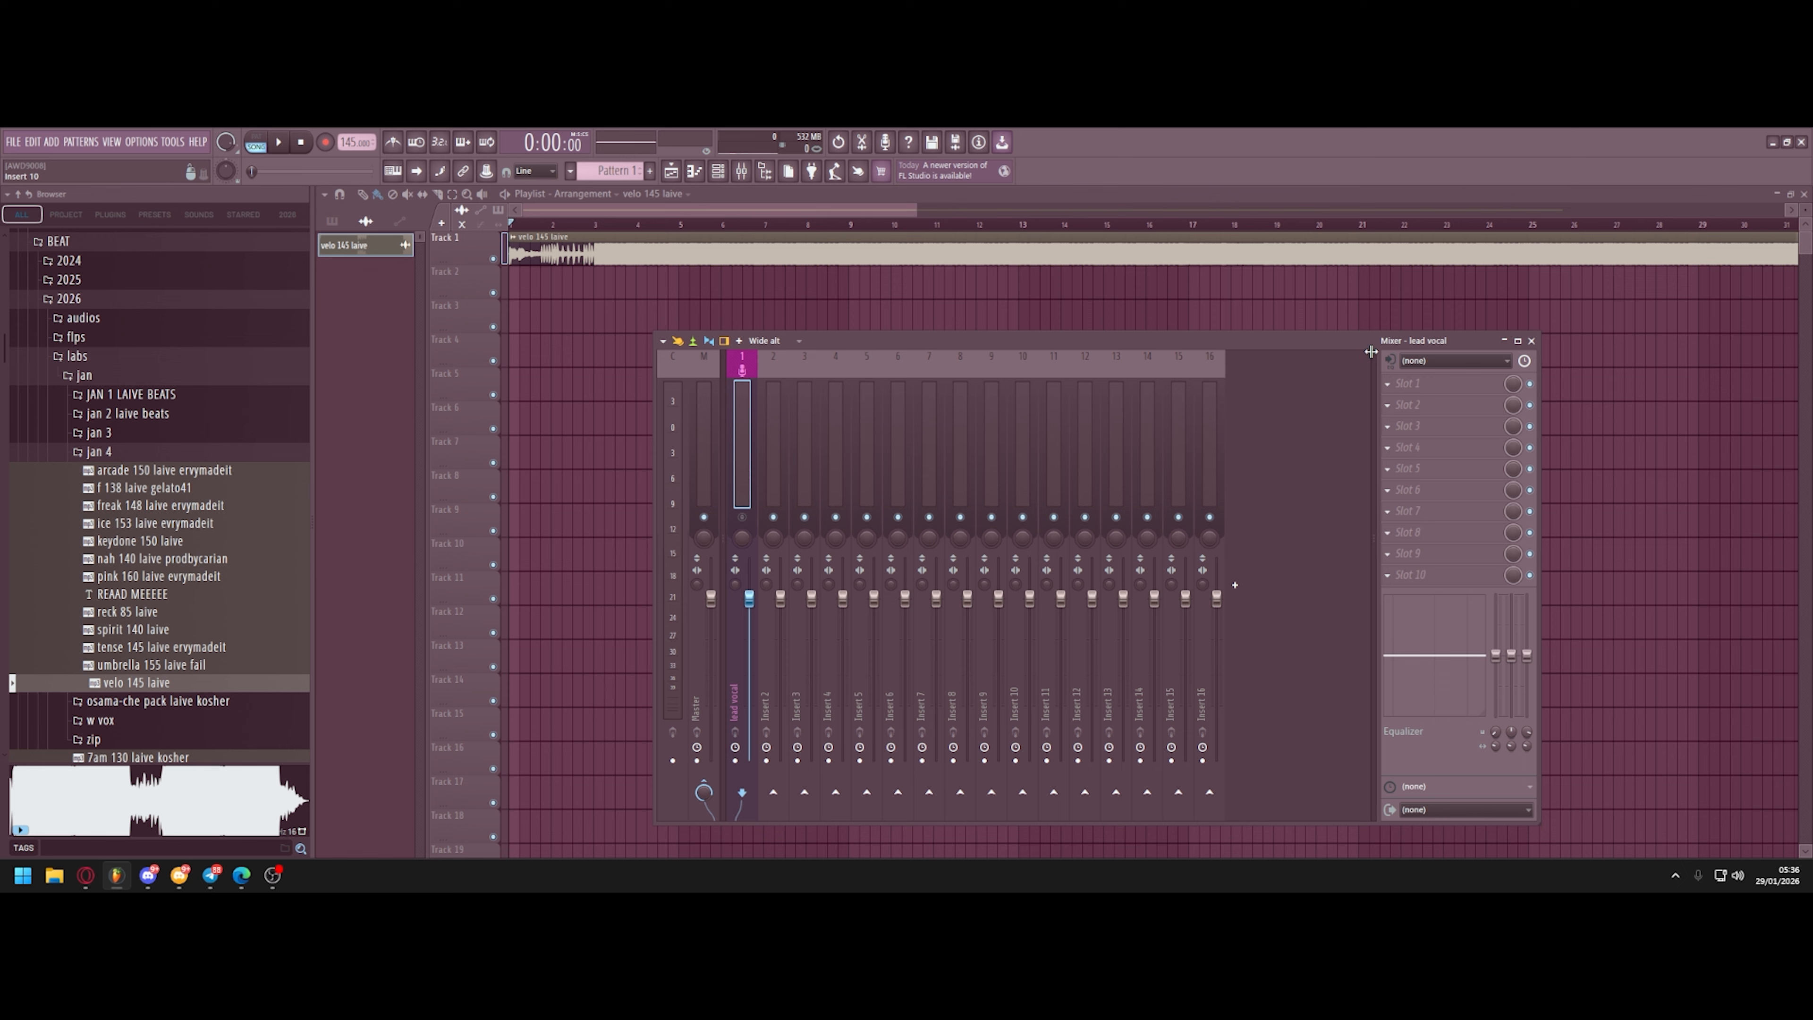
{"action": "left_click", "coordinate": [1427, 360]}
{"action": "left_click", "coordinate": [1440, 411]}
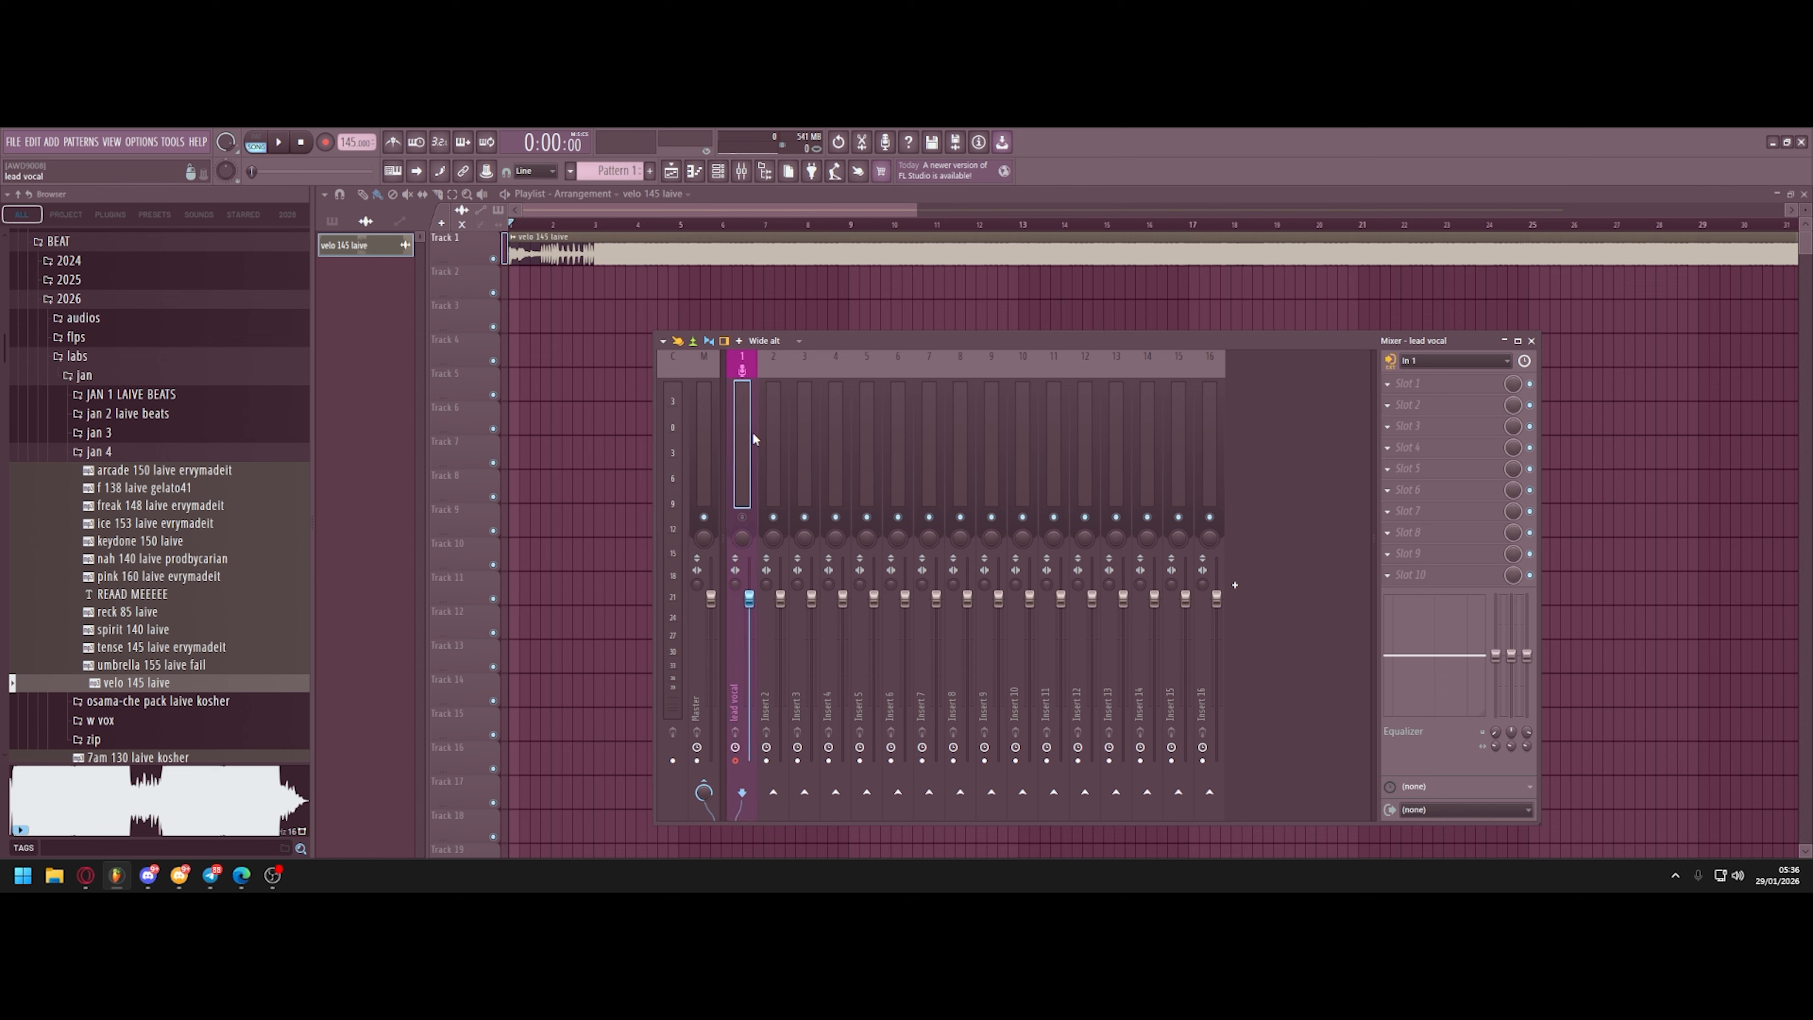
Keep In 1 as the lead vocal track's input and set its recording mode to External input only.
{"action": "left_click", "coordinate": [1389, 361]}
{"action": "left_click", "coordinate": [1409, 483]}
{"action": "left_click", "coordinate": [1424, 361]}
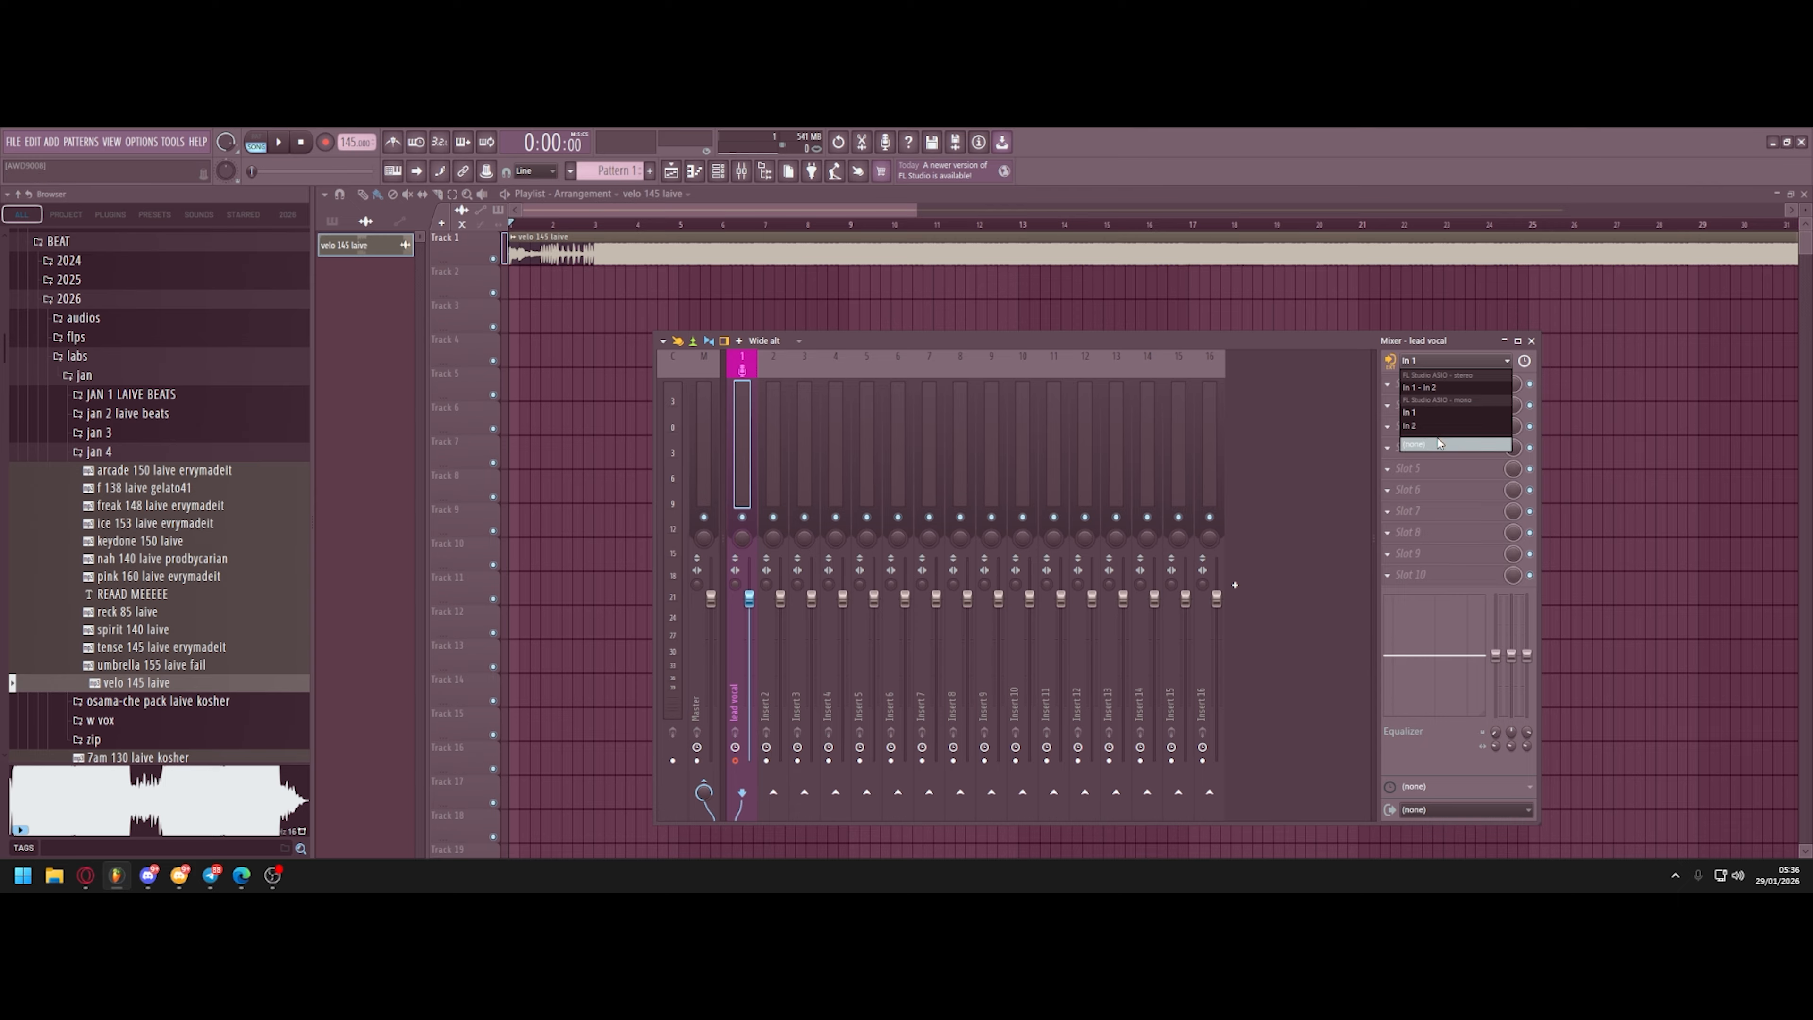
{"action": "left_click", "coordinate": [1410, 364]}
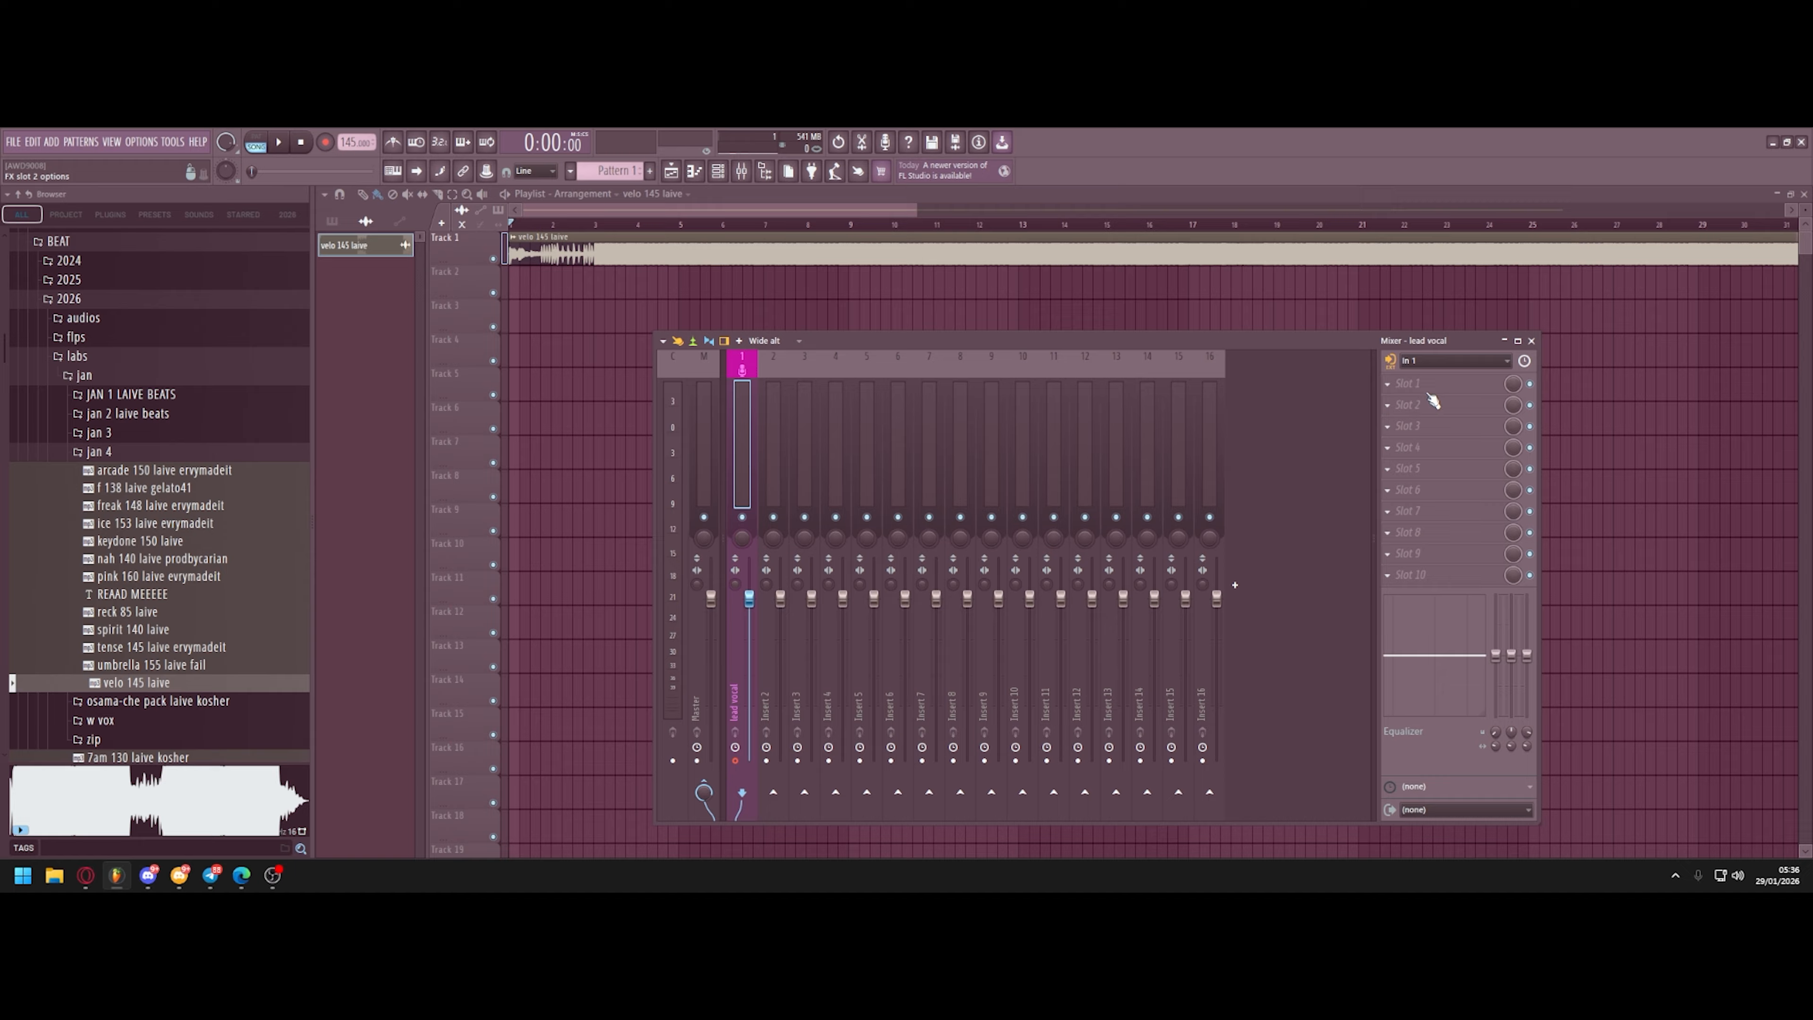
{"action": "left_click", "coordinate": [1389, 361]}
{"action": "left_click", "coordinate": [1425, 392]}
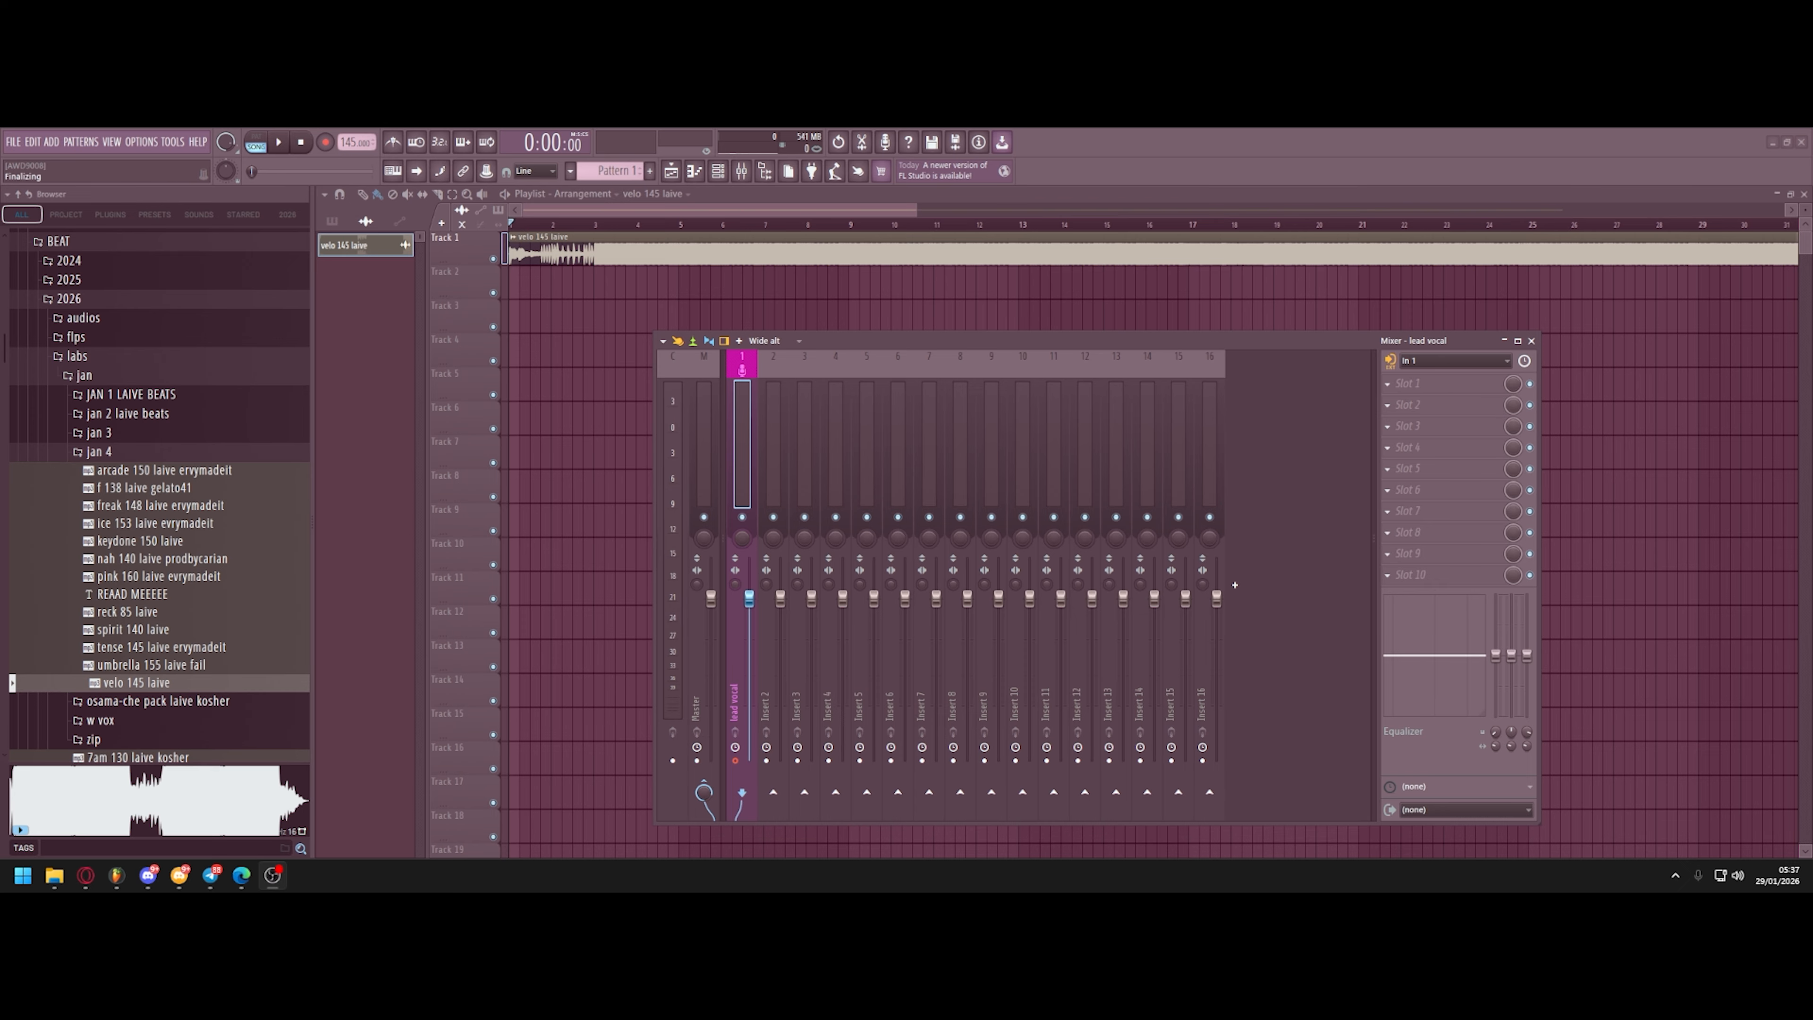
Name mixer track Insert 2 "vocal bus" and colour it green.
{"action": "left_click", "coordinate": [778, 450]}
{"action": "right_click", "coordinate": [779, 443]}
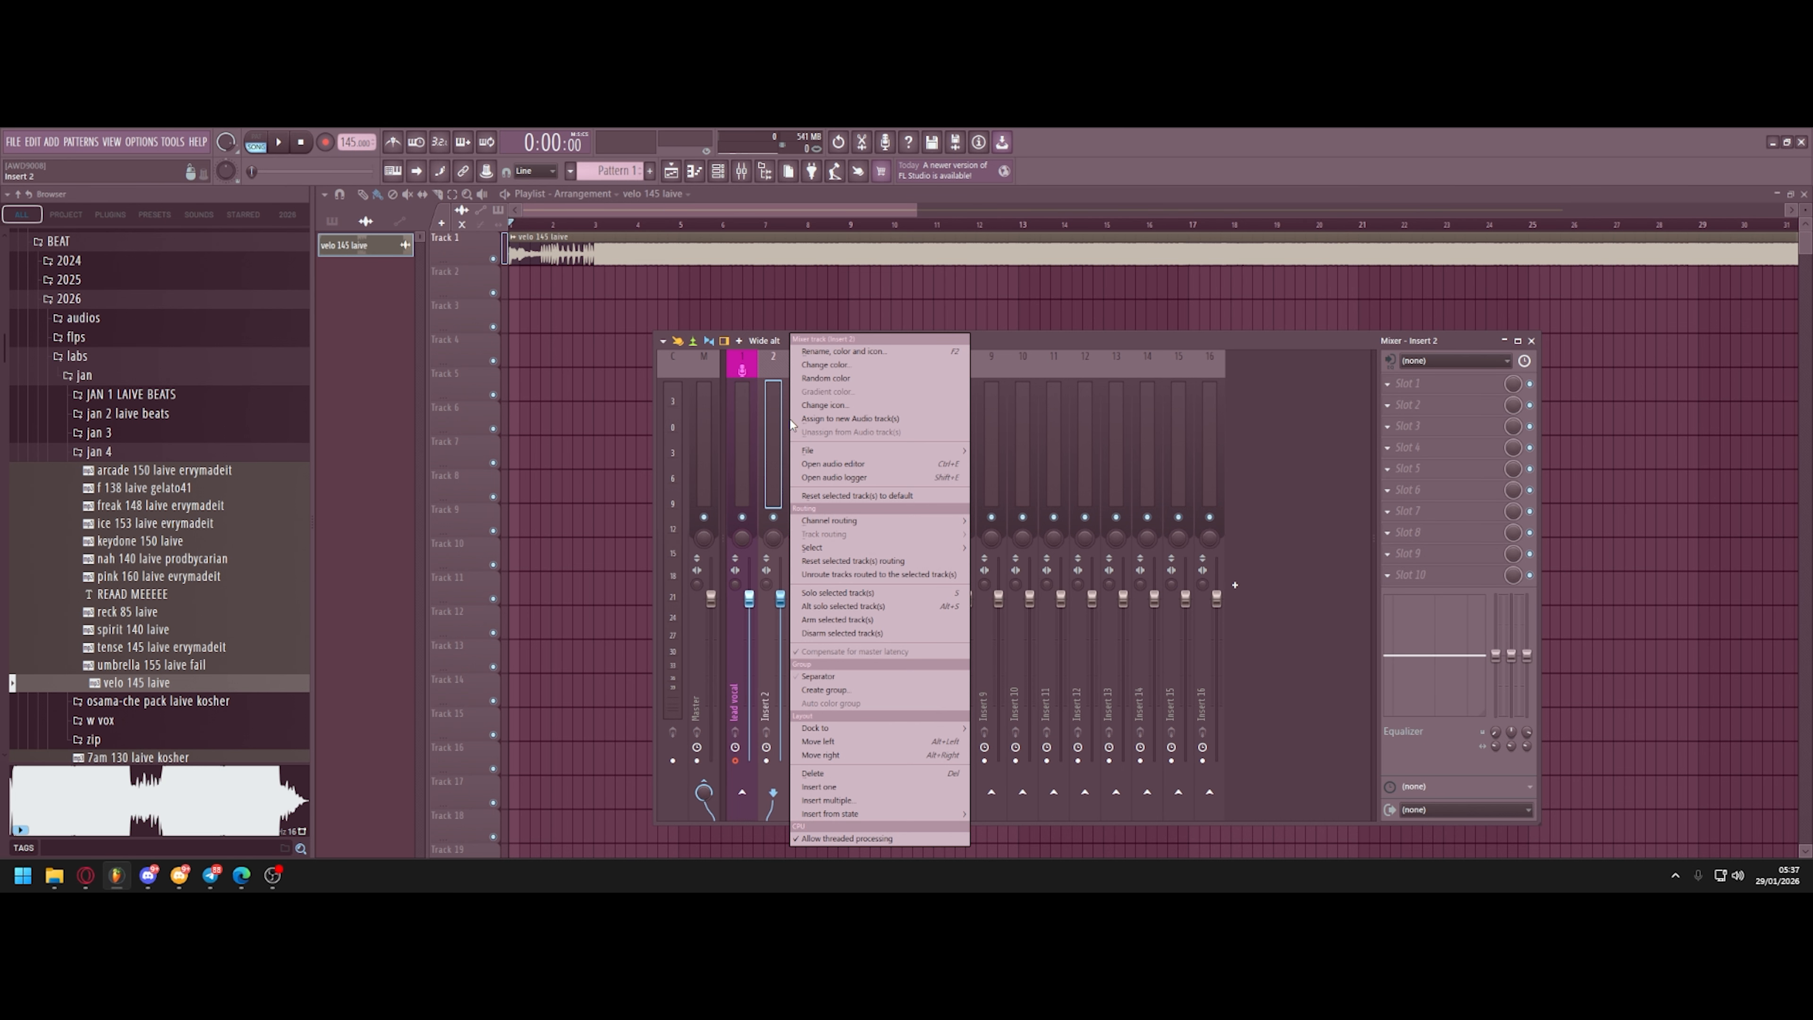
{"action": "left_click", "coordinate": [914, 349]}
{"action": "type", "text": "vocal bus"}
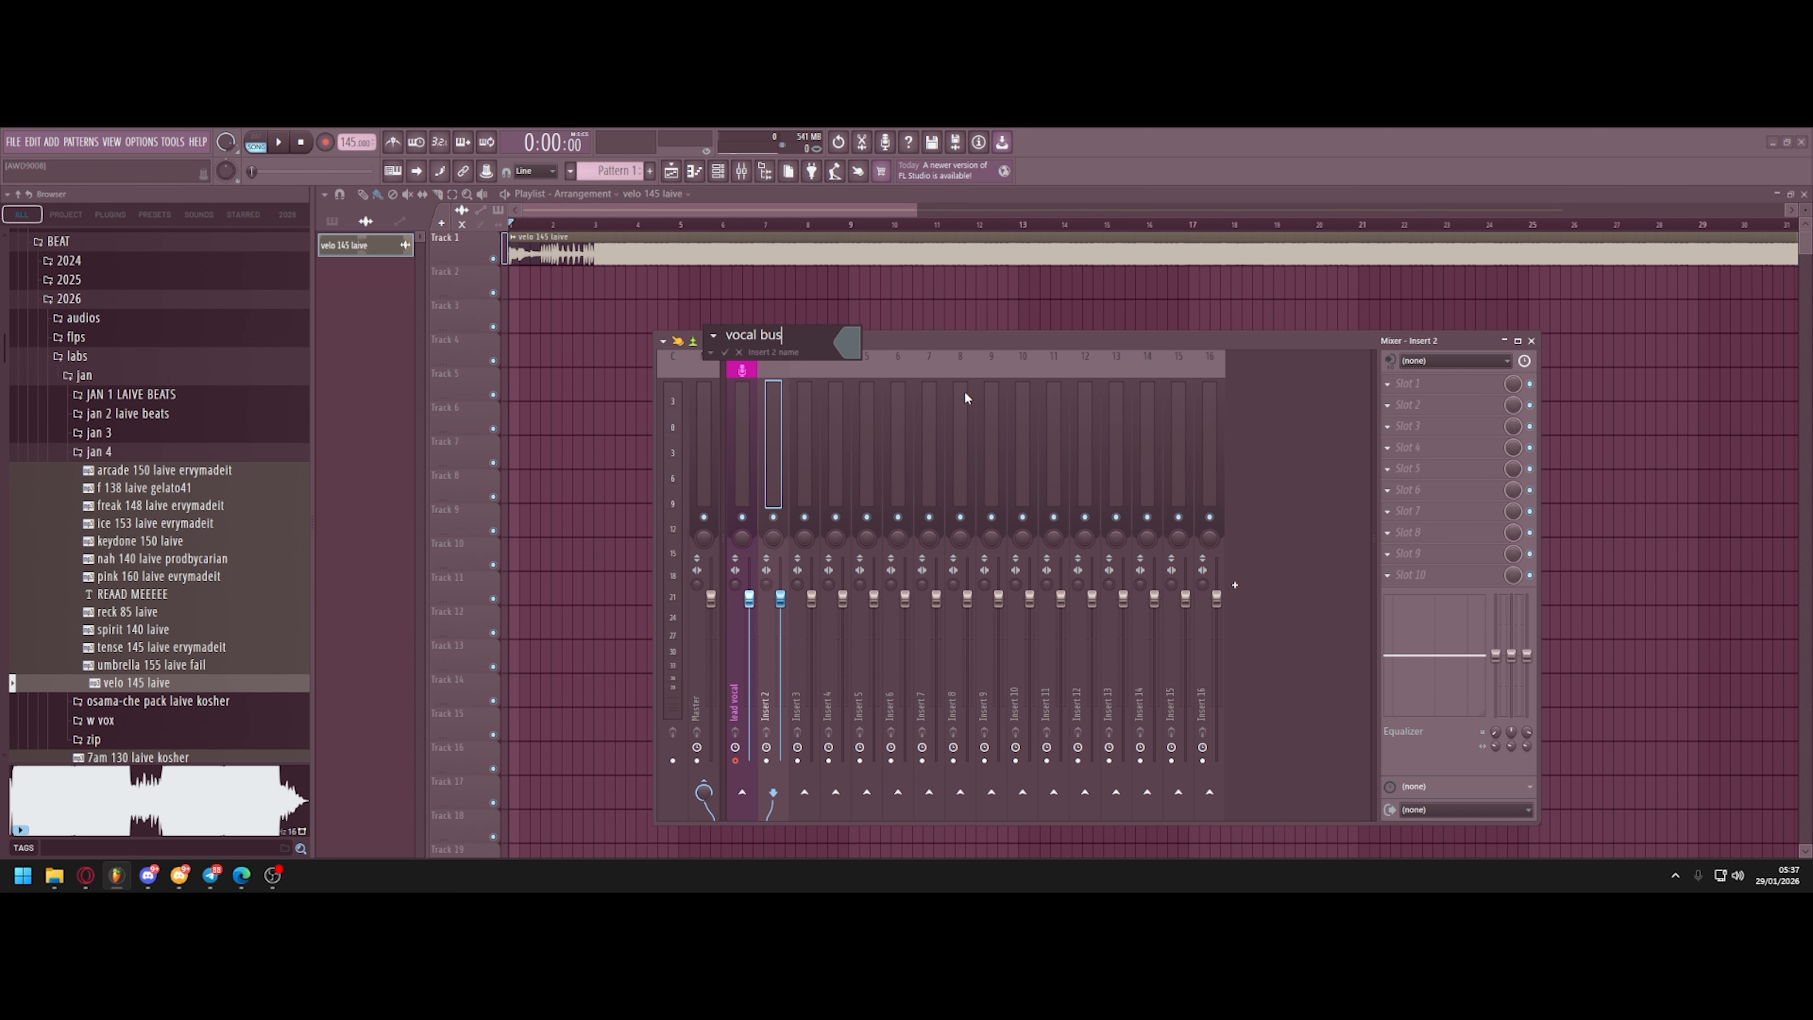
{"action": "left_click", "coordinate": [849, 343]}
{"action": "left_click", "coordinate": [1021, 459]}
{"action": "left_click", "coordinate": [1082, 690]}
{"action": "key", "text": "Return"}
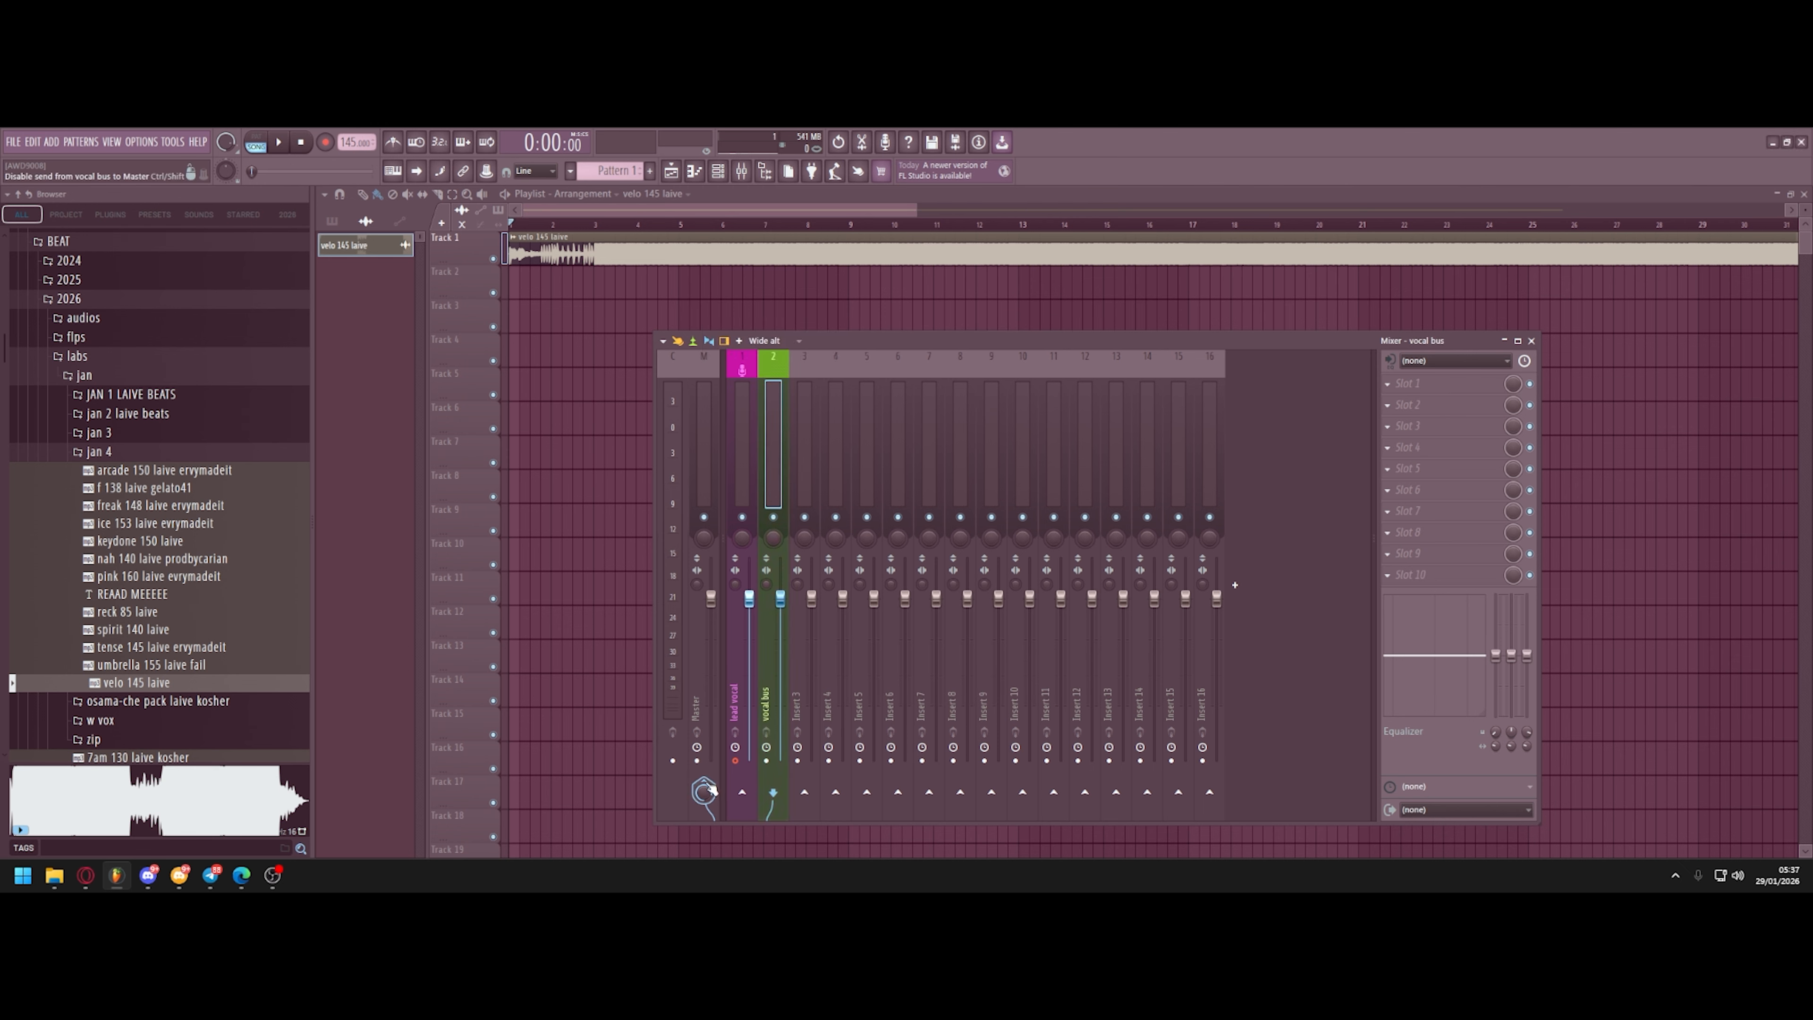
Rename the lead vocal mixer track as "rec".
{"action": "left_click", "coordinate": [738, 446]}
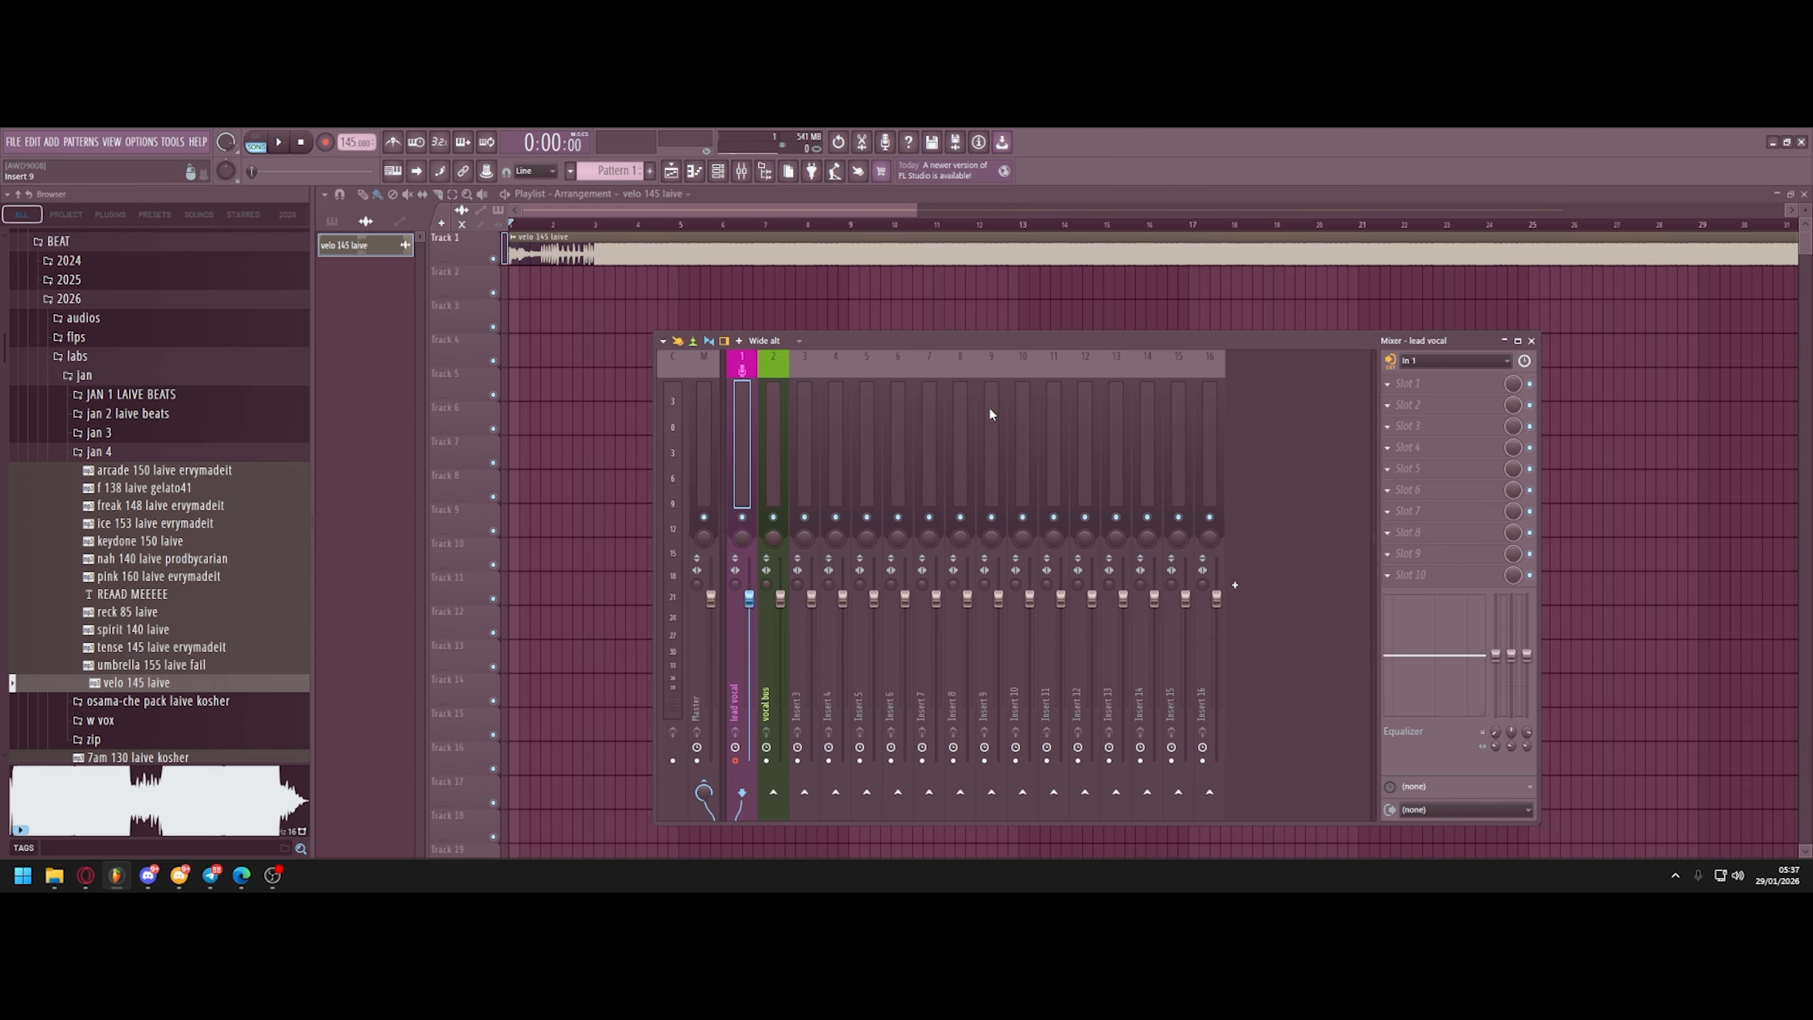
{"action": "right_click", "coordinate": [737, 421]}
{"action": "left_click", "coordinate": [806, 352]}
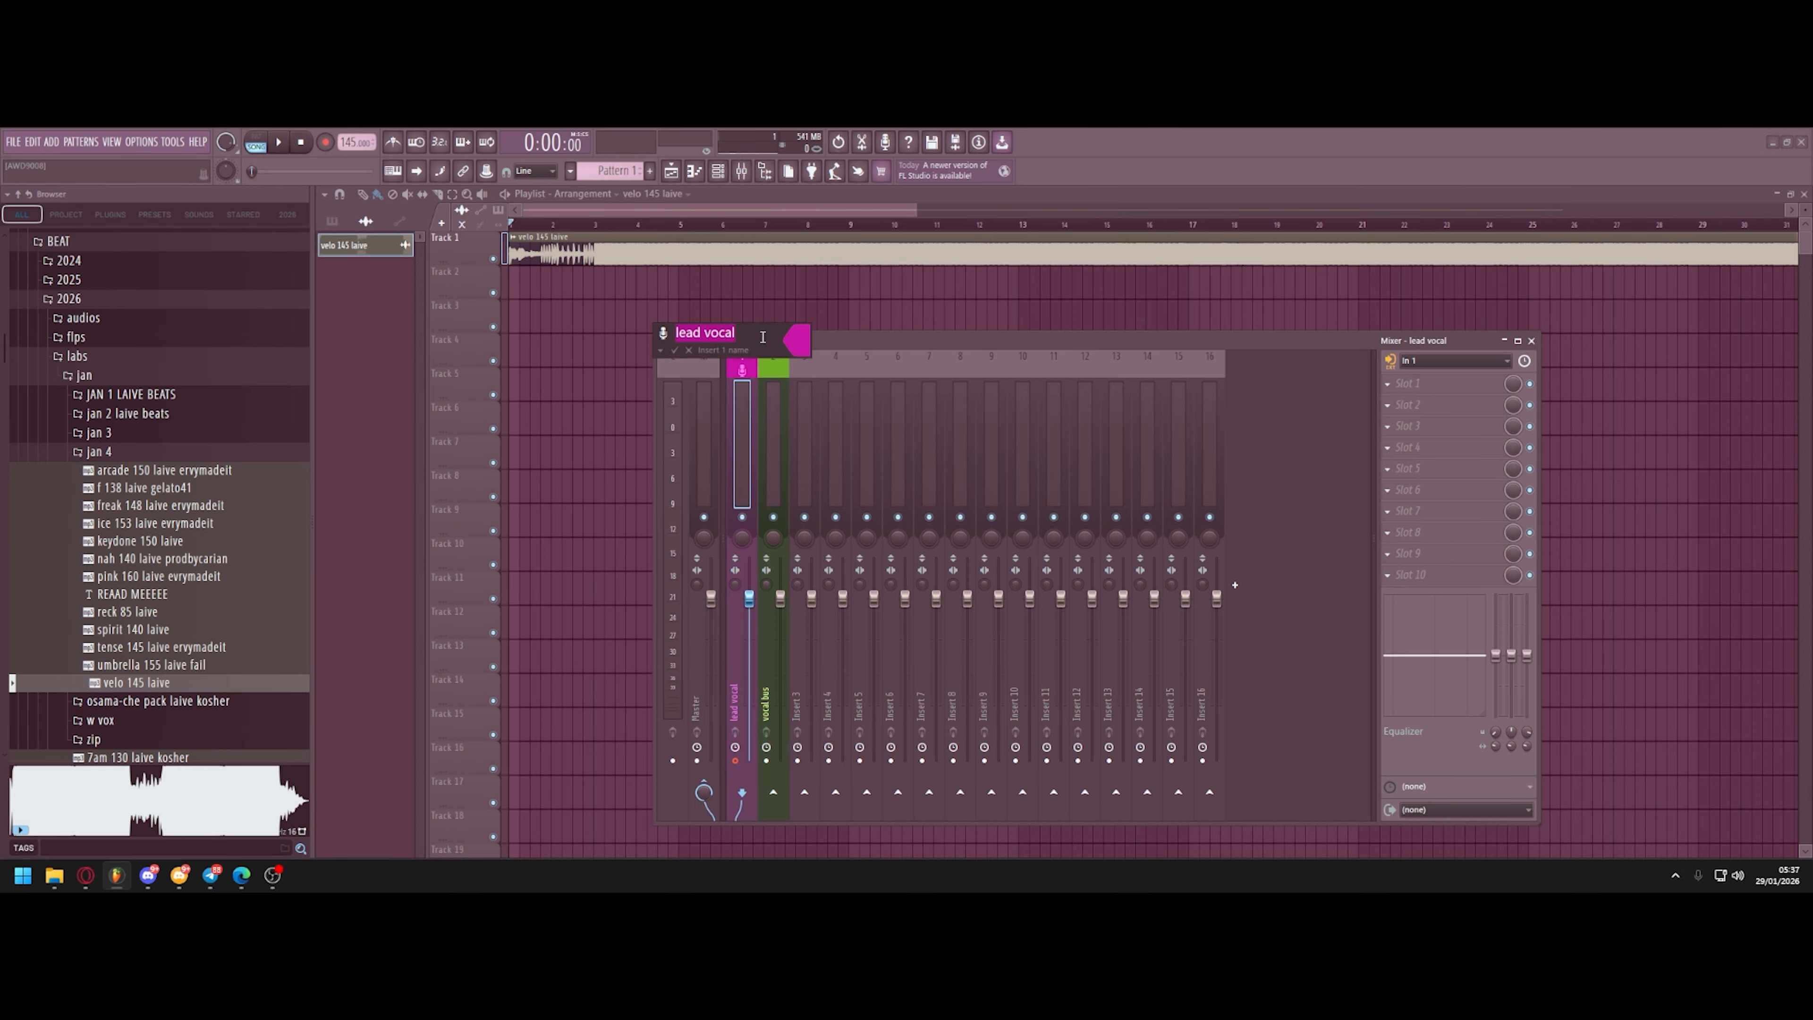
{"action": "type", "text": "r"}
{"action": "type", "text": "ex"}
{"action": "key", "text": "BackSpace"}
{"action": "type", "text": "c"}
{"action": "key", "text": "Return"}
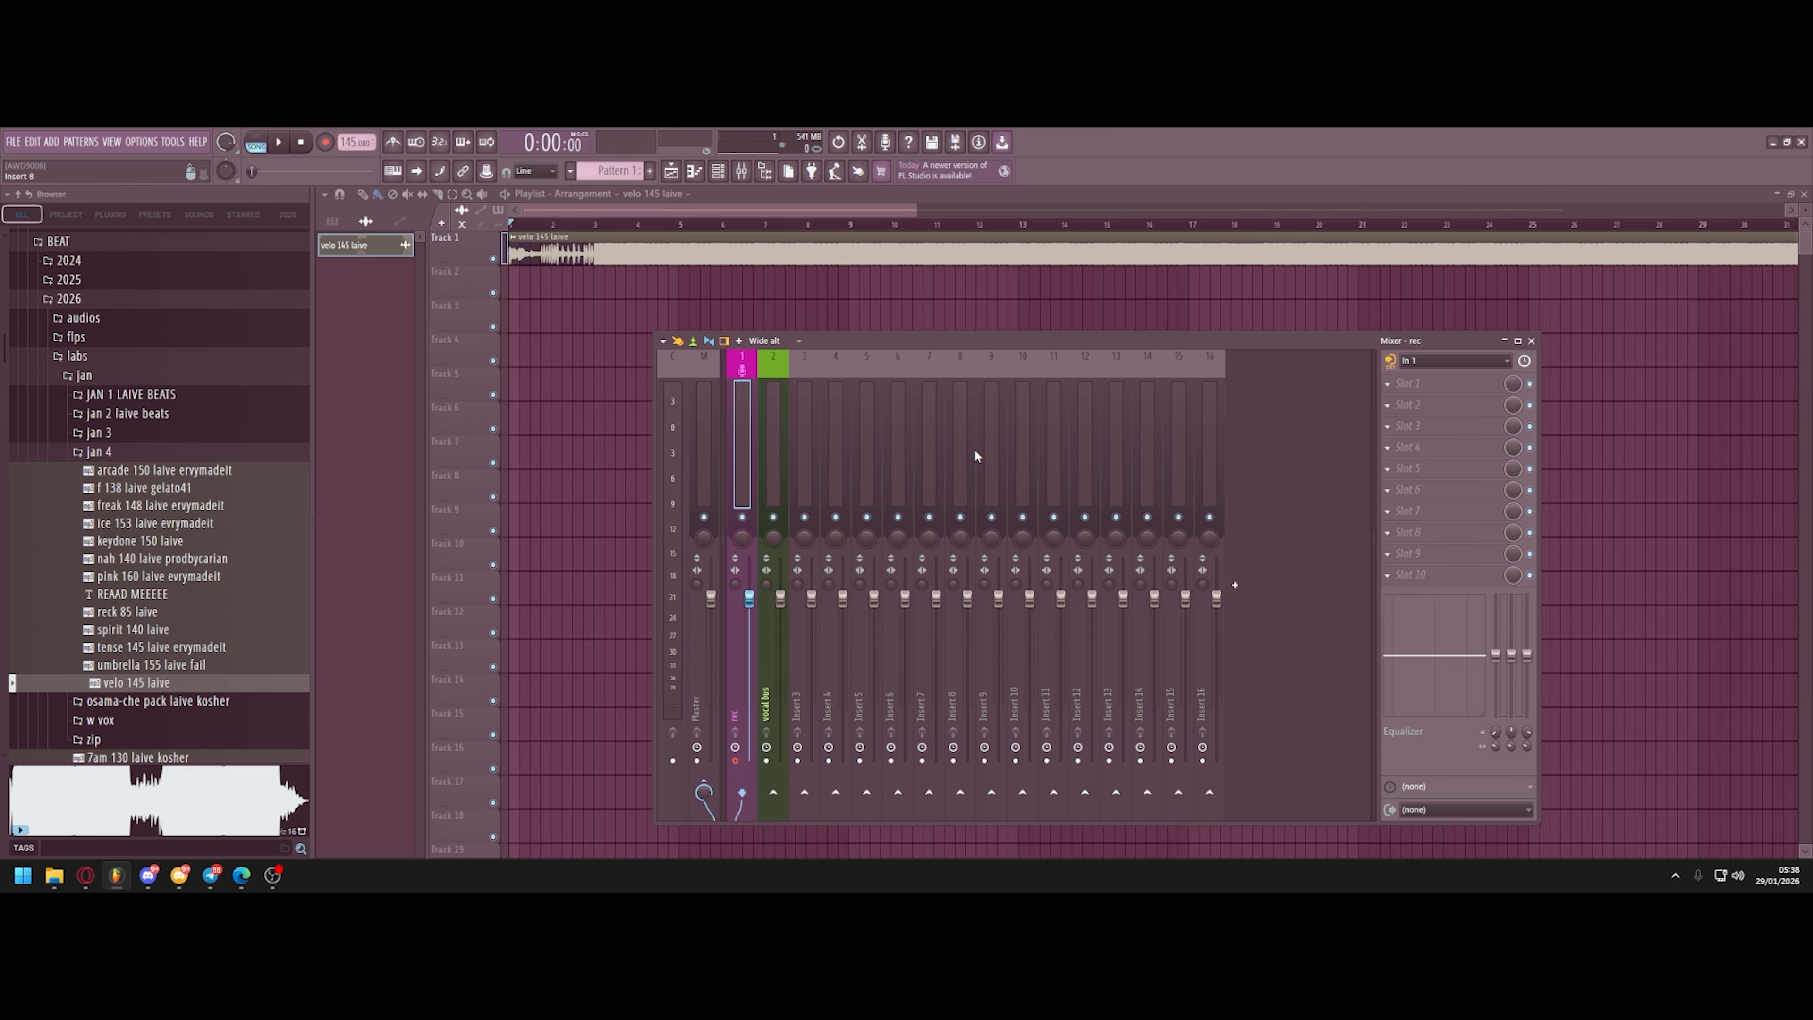
Try the Post EQ recording mode on the rec track, and set it to Post track.
{"action": "left_click", "coordinate": [1390, 361]}
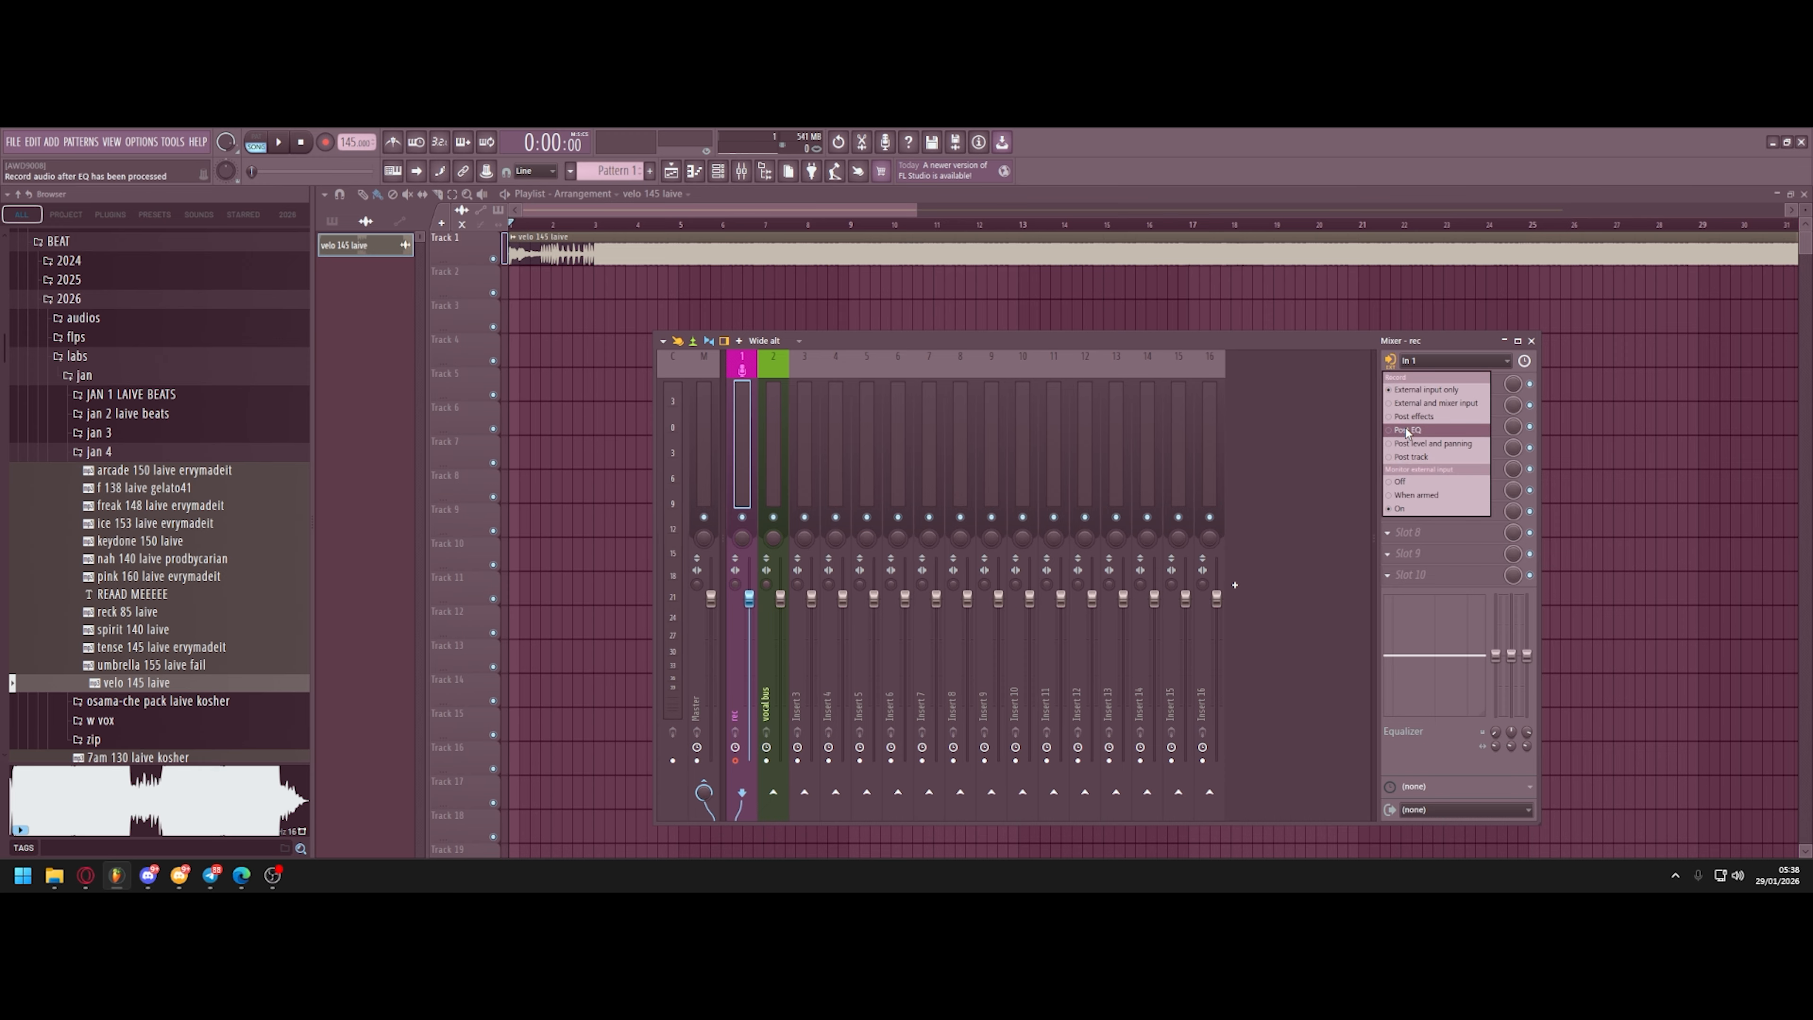
{"action": "left_click", "coordinate": [1405, 429]}
{"action": "left_click", "coordinate": [1392, 361]}
{"action": "left_click", "coordinate": [1405, 457]}
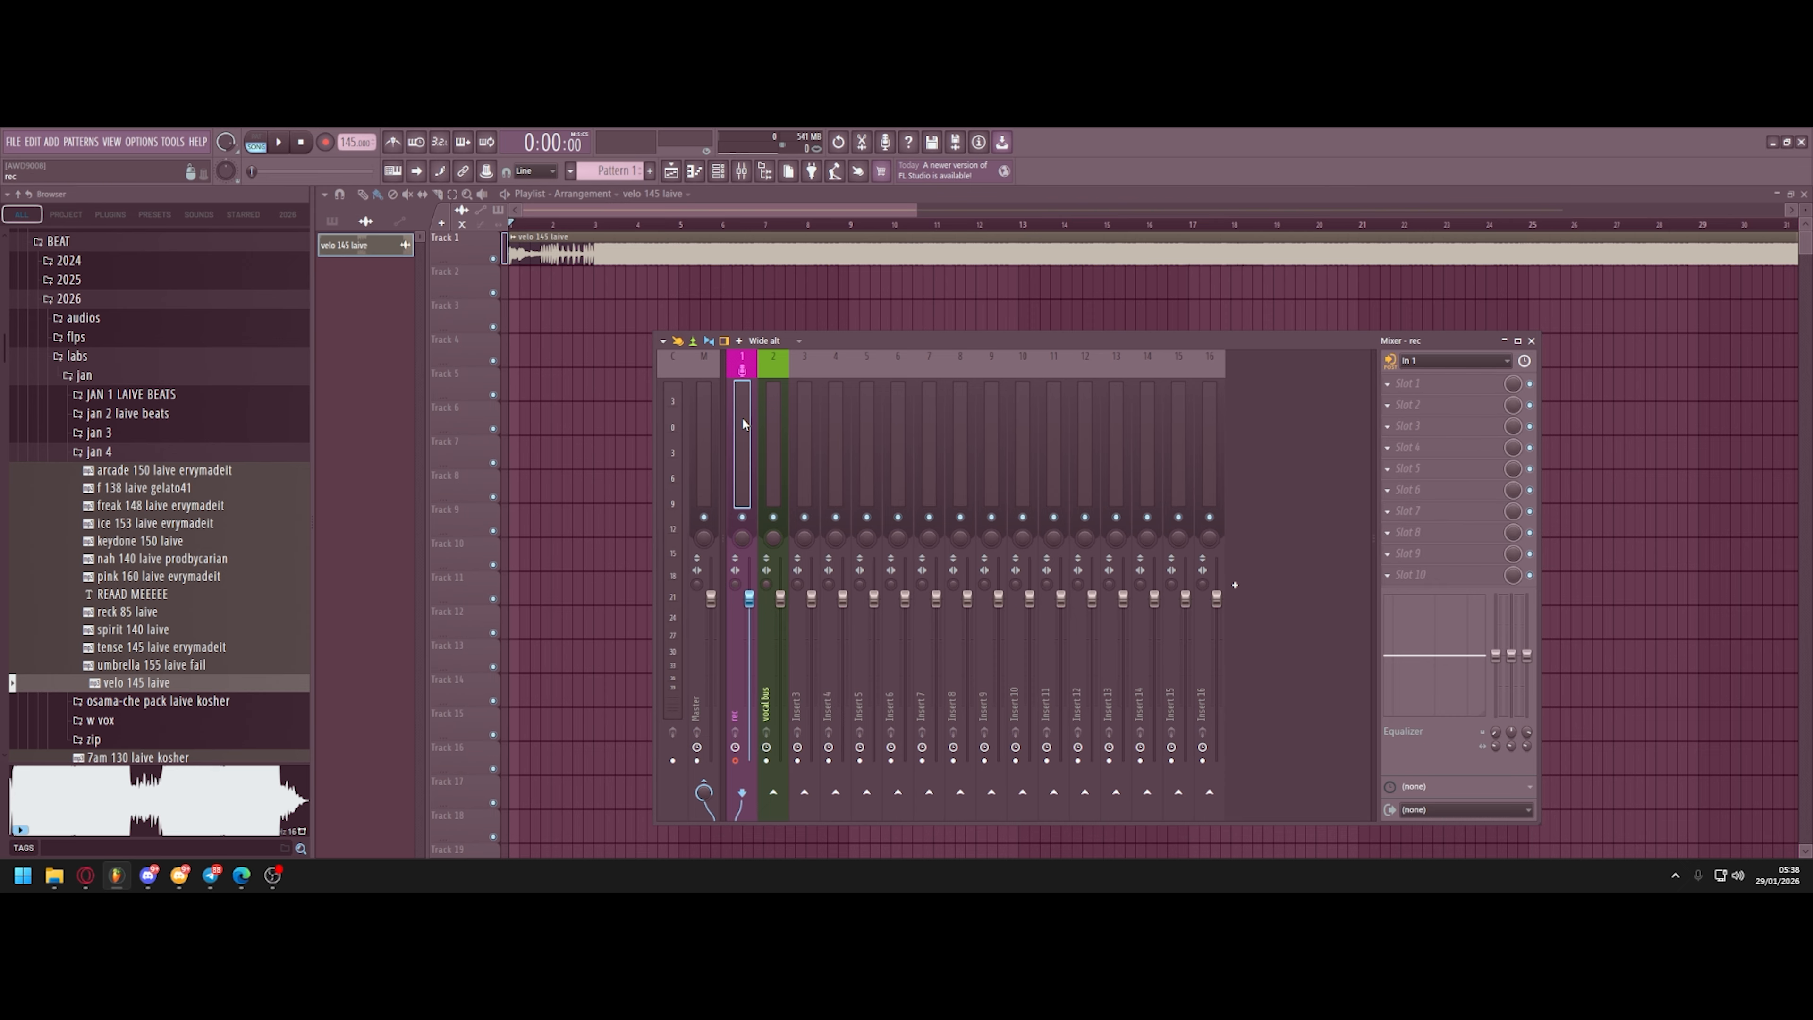
Search the effect plugins for "meta" and load MetaTune in the rec track's first effect slot.
{"action": "left_click", "coordinate": [1399, 386]}
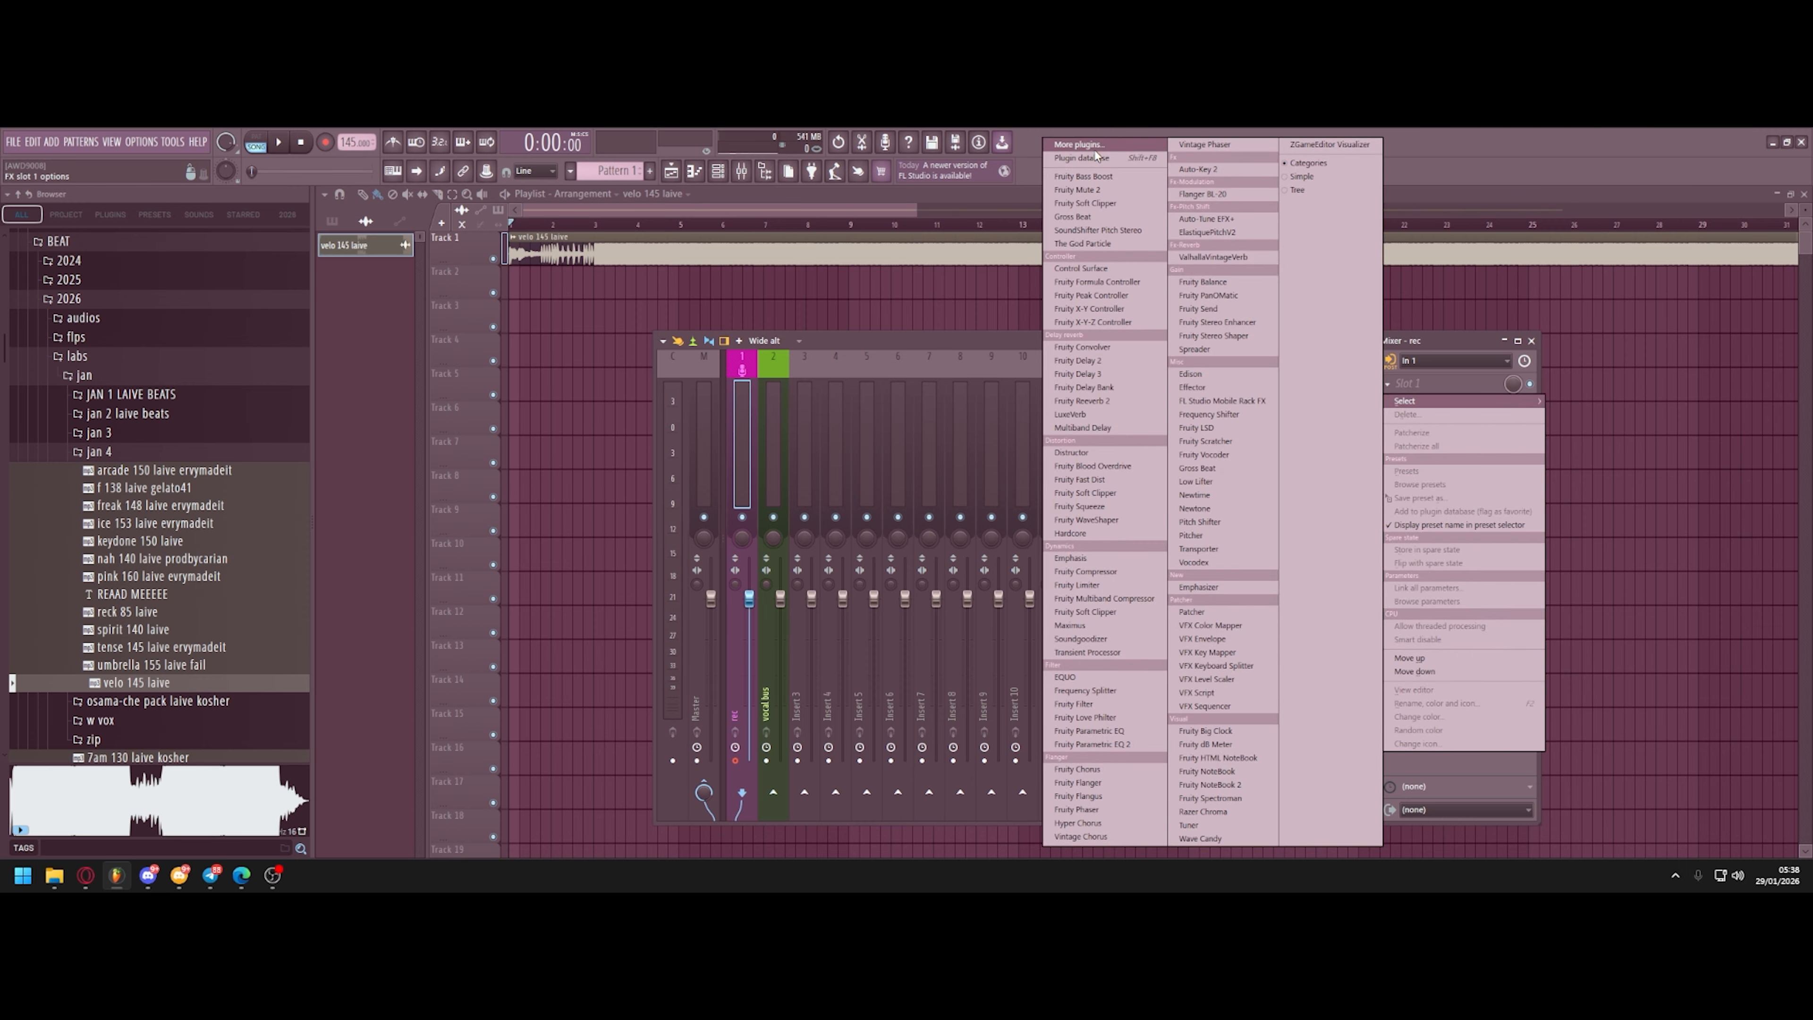
{"action": "left_click", "coordinate": [1080, 144]}
{"action": "type", "text": "meta"}
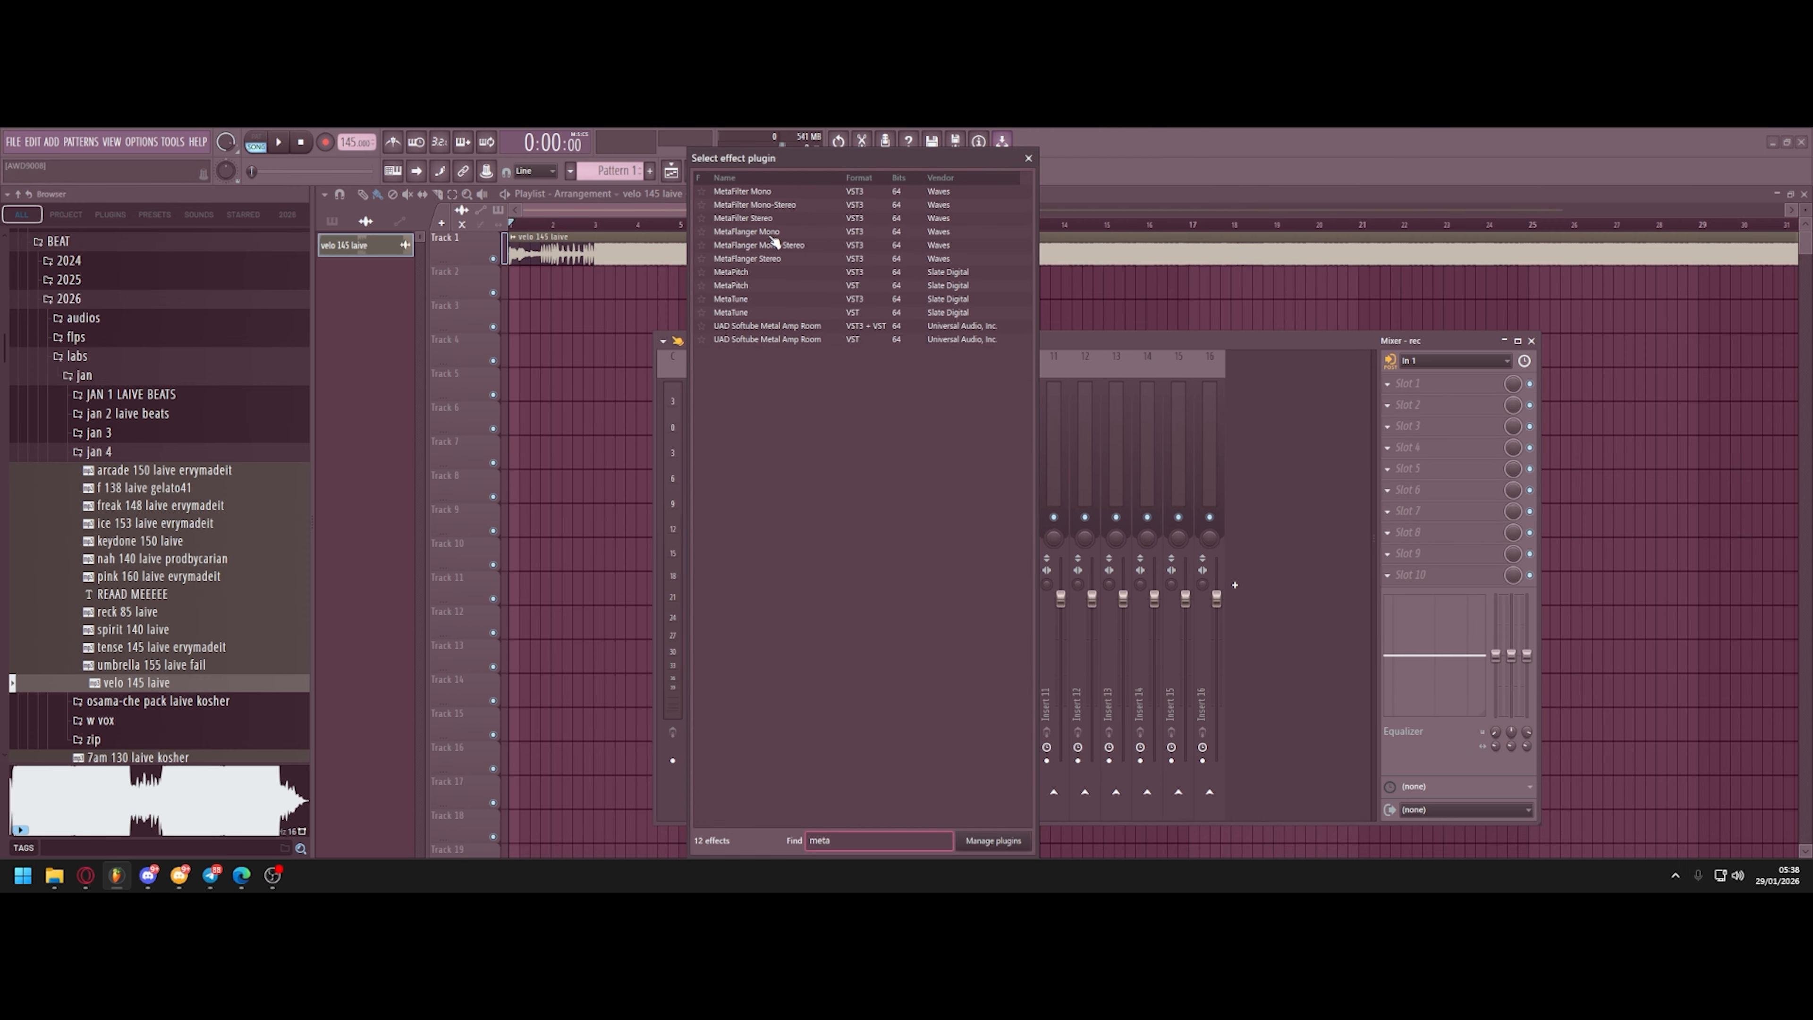
{"action": "double_click", "coordinate": [771, 305]}
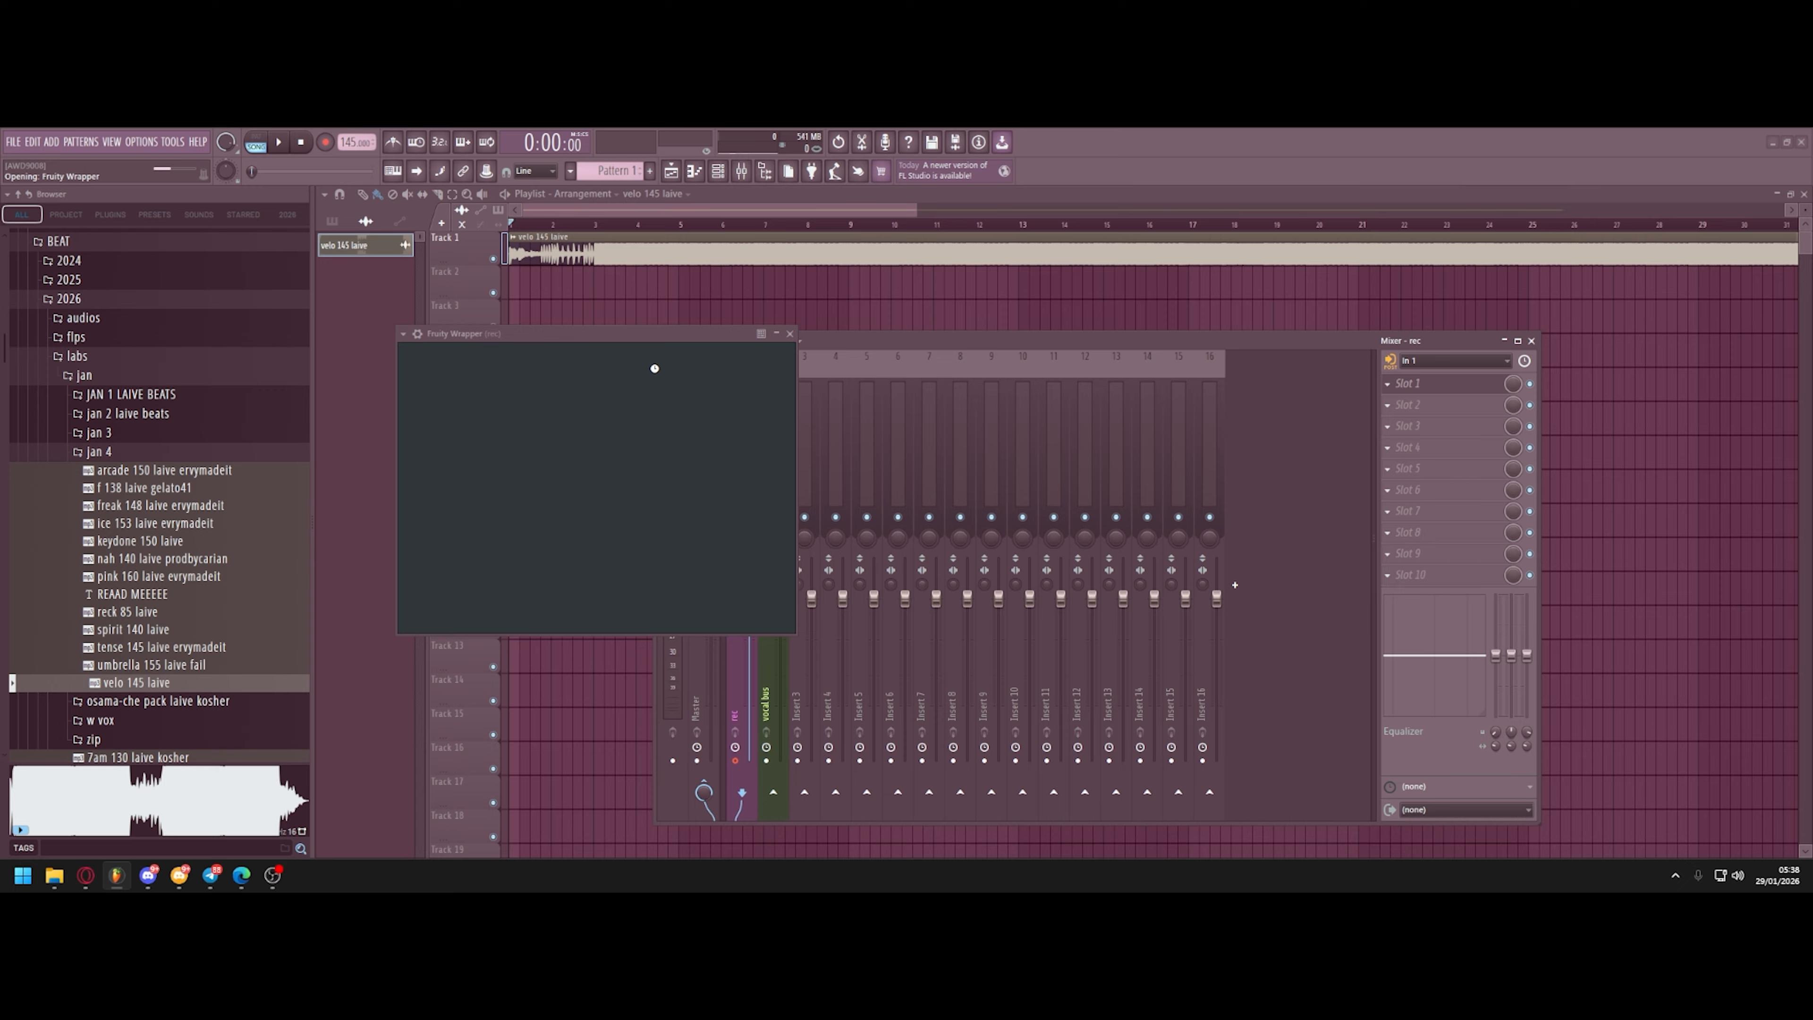
{"action": "left_click_drag", "start_coordinate": [704, 335], "coordinate": [1065, 256]}
Add Fruity Compressor in slot 2 and Fruity Limiter in slot 3 of the rec track, and close the plugin windows.
{"action": "left_click", "coordinate": [1403, 407]}
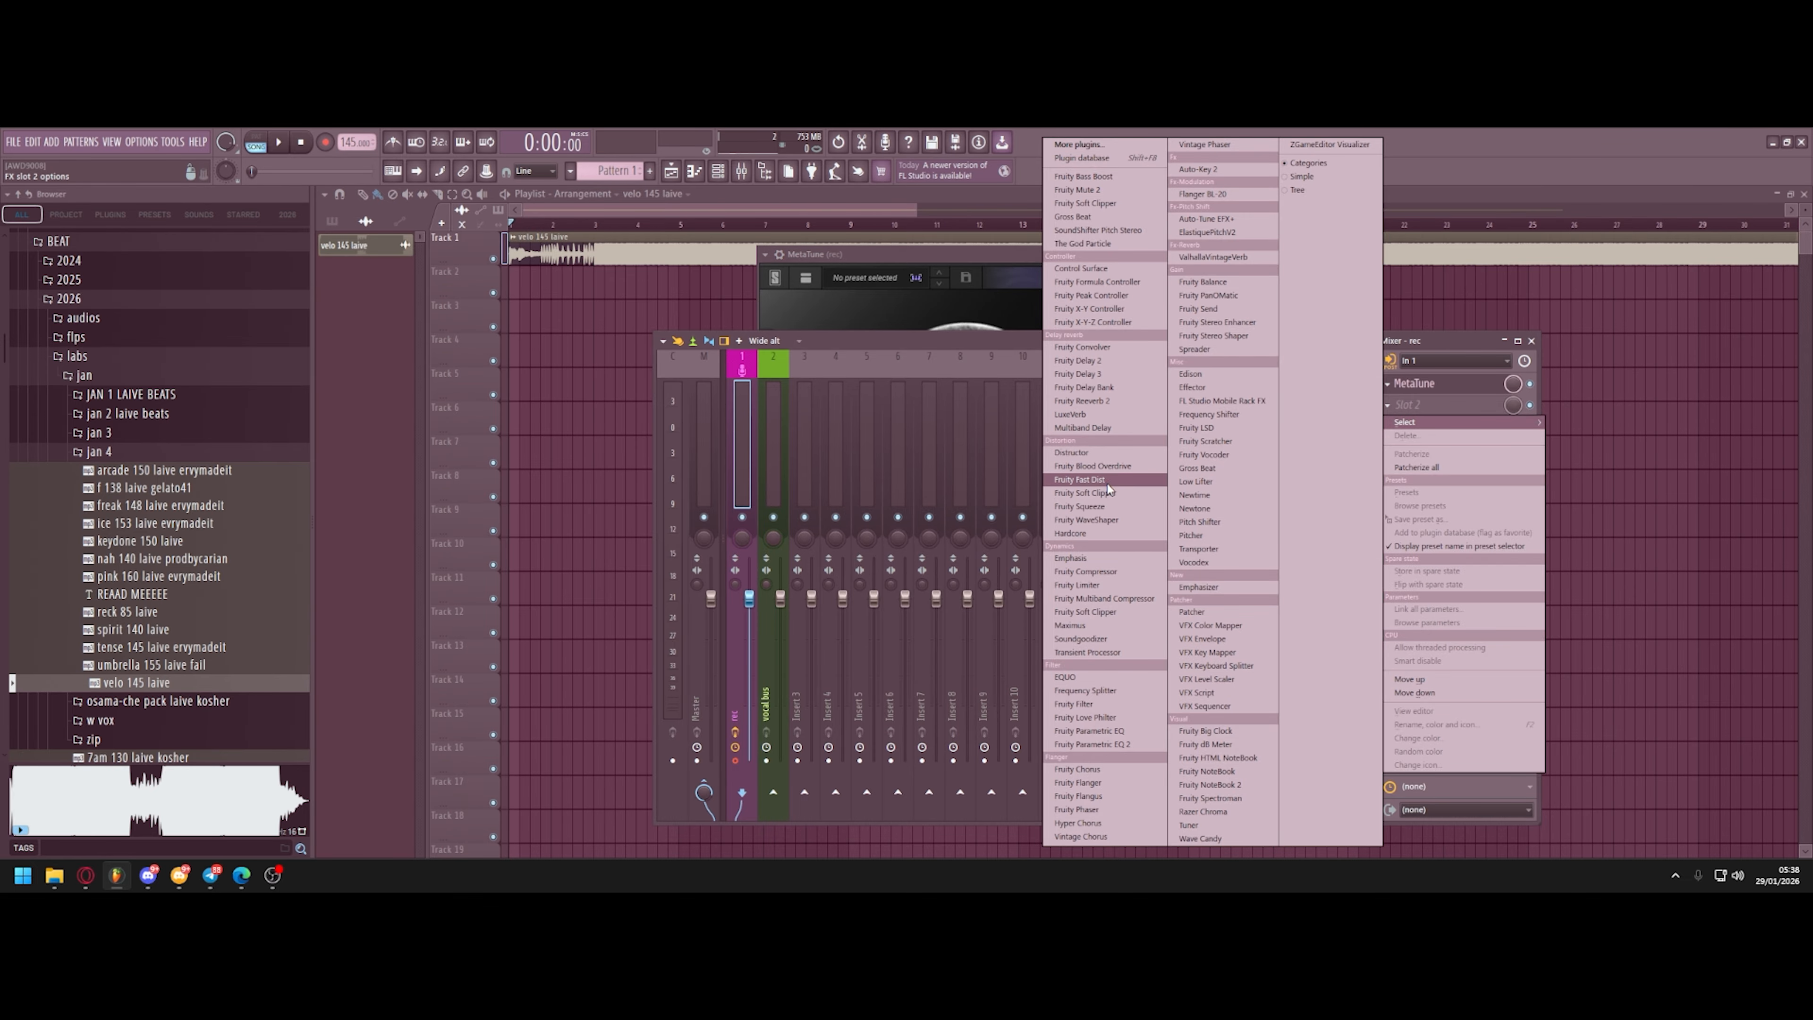
{"action": "left_click", "coordinate": [1114, 575]}
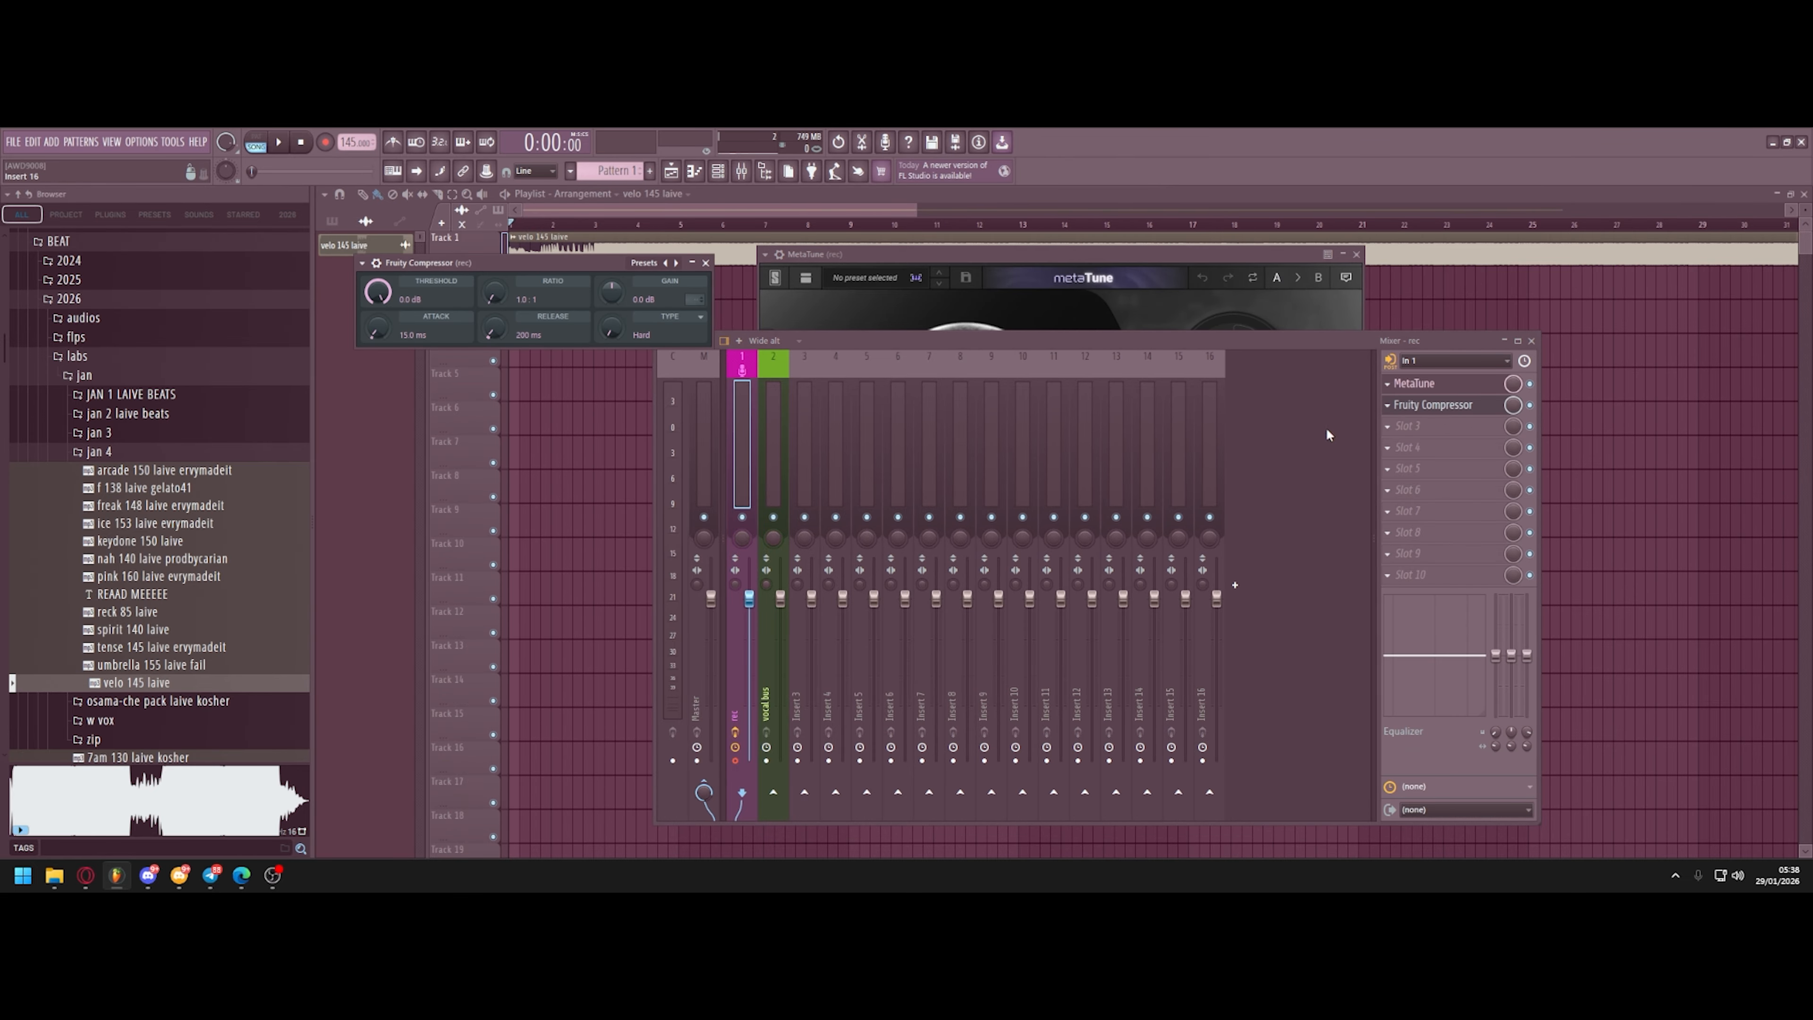
{"action": "left_click", "coordinate": [1426, 426]}
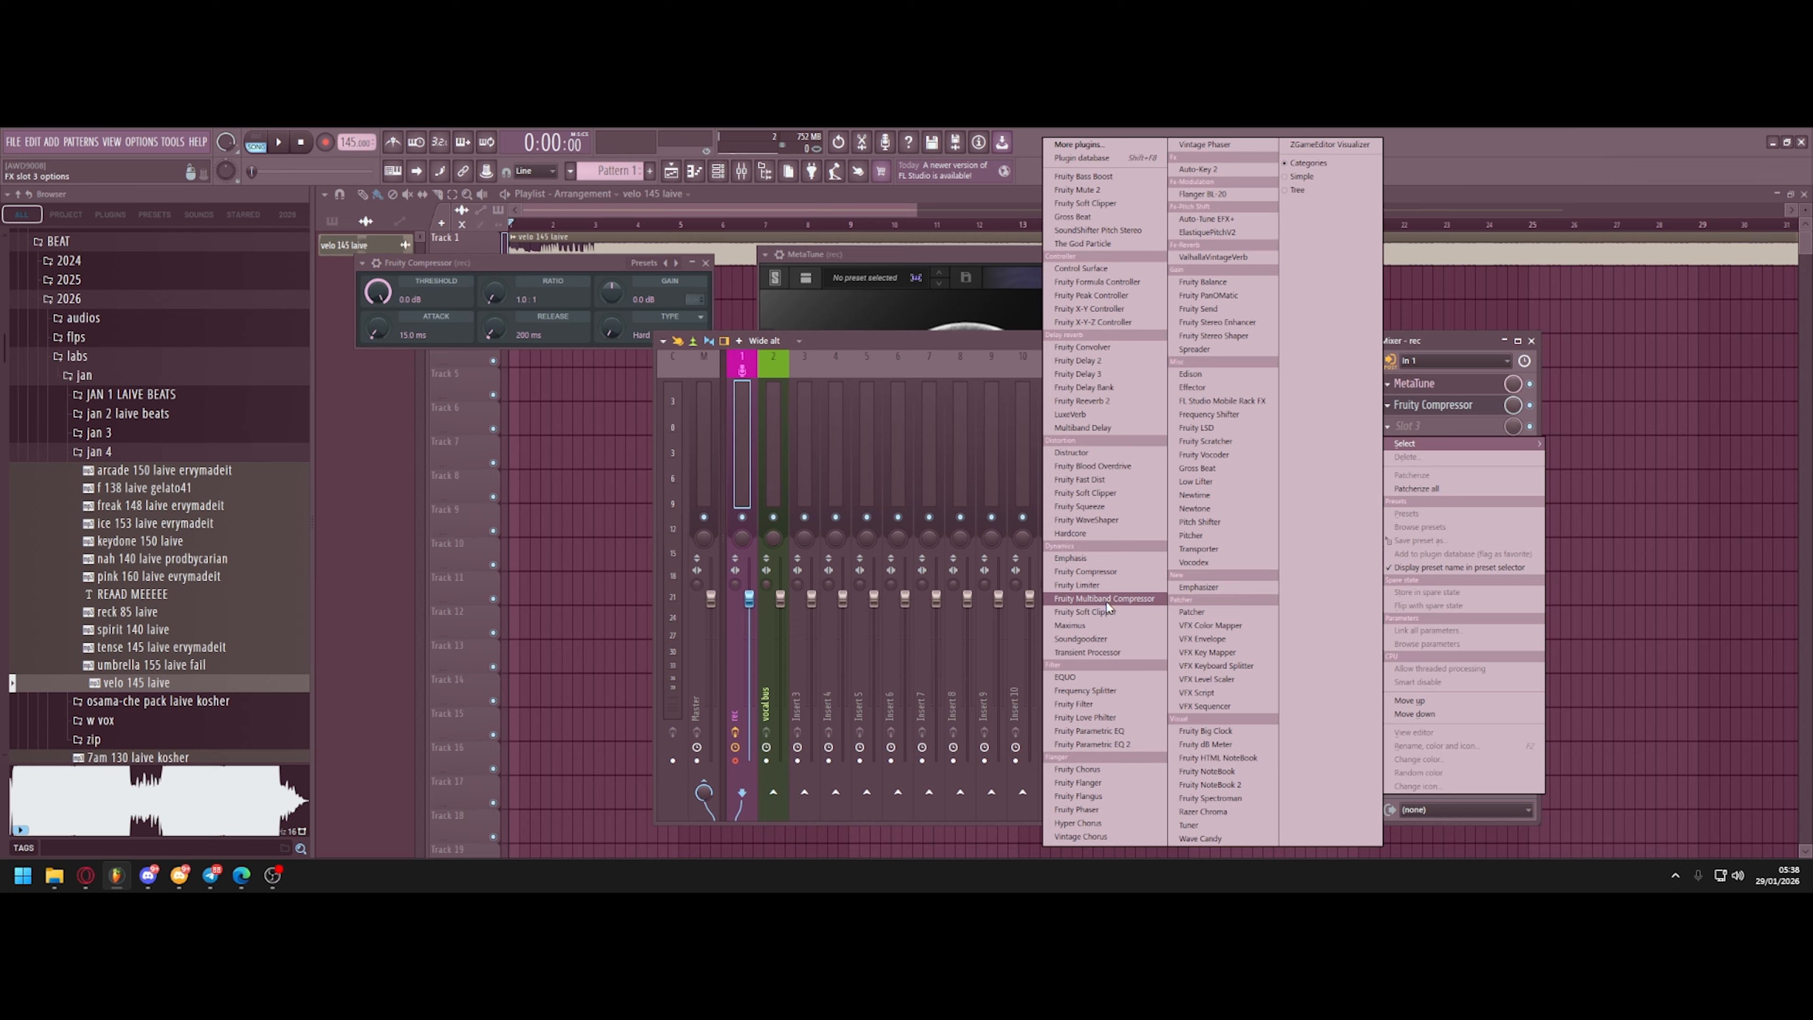
{"action": "left_click", "coordinate": [1099, 584]}
{"action": "left_click", "coordinate": [1422, 425]}
{"action": "left_click", "coordinate": [1433, 404]}
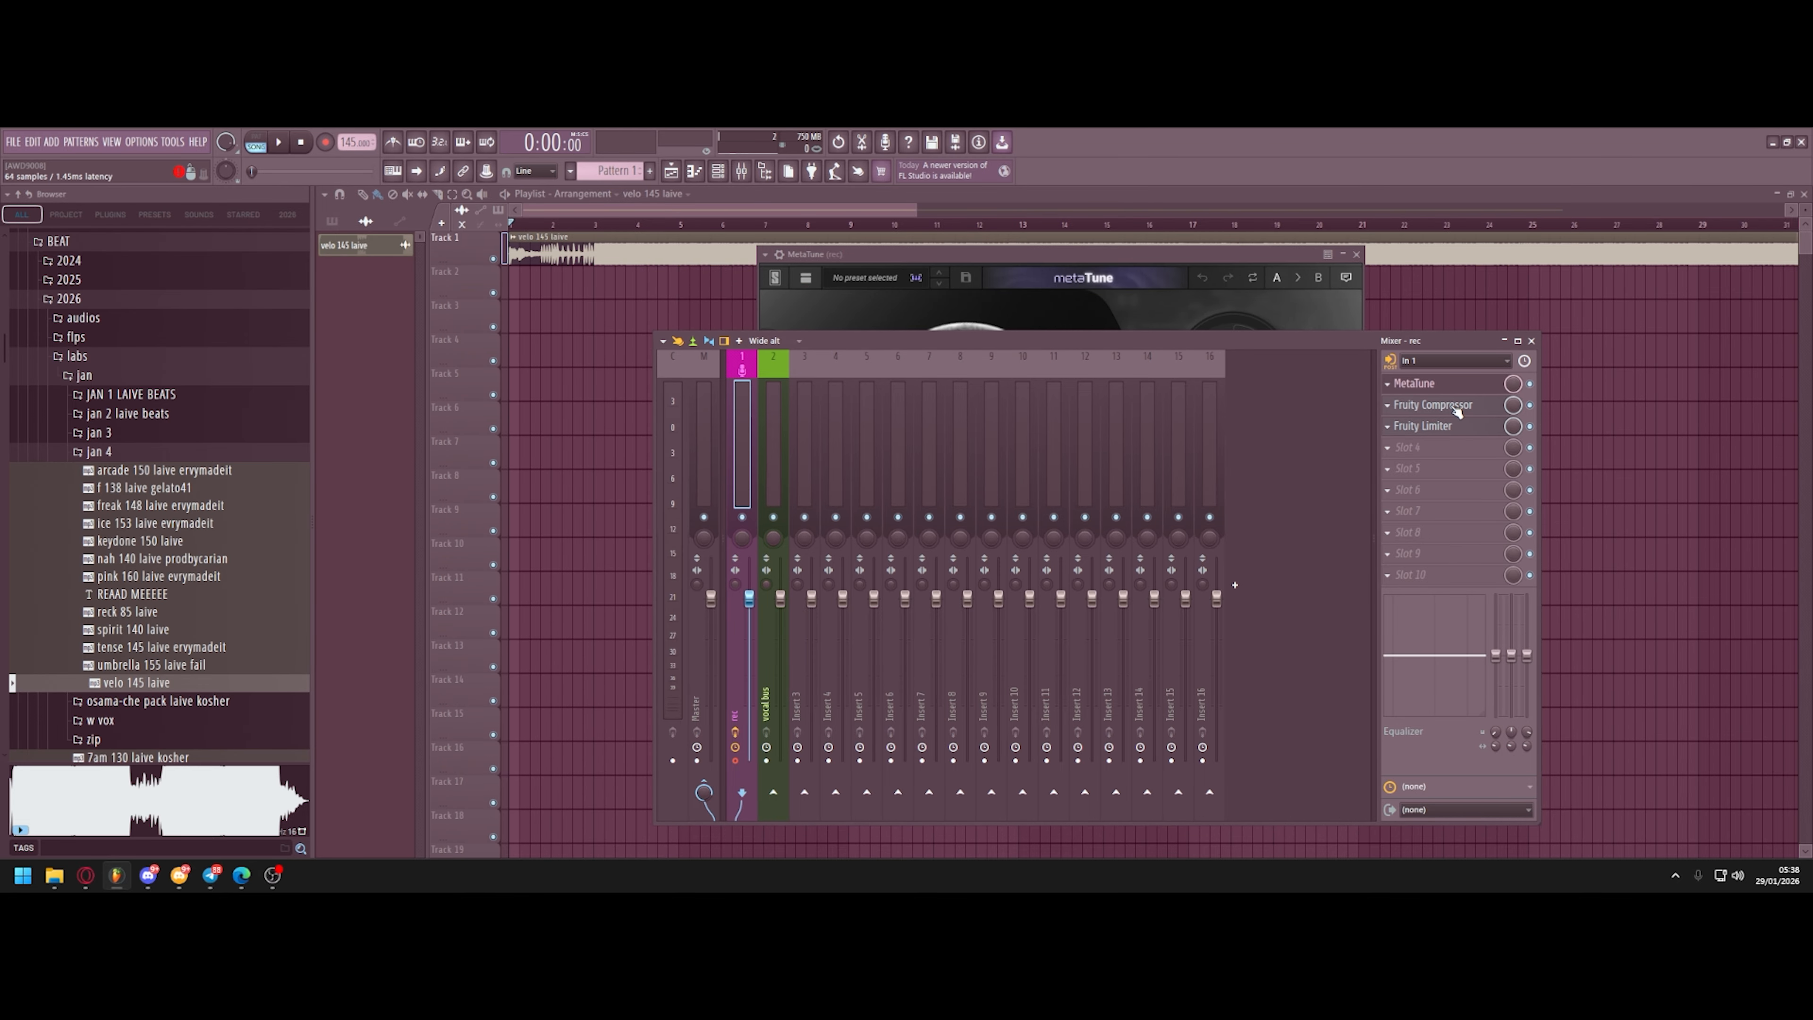
{"action": "left_click", "coordinate": [1414, 383]}
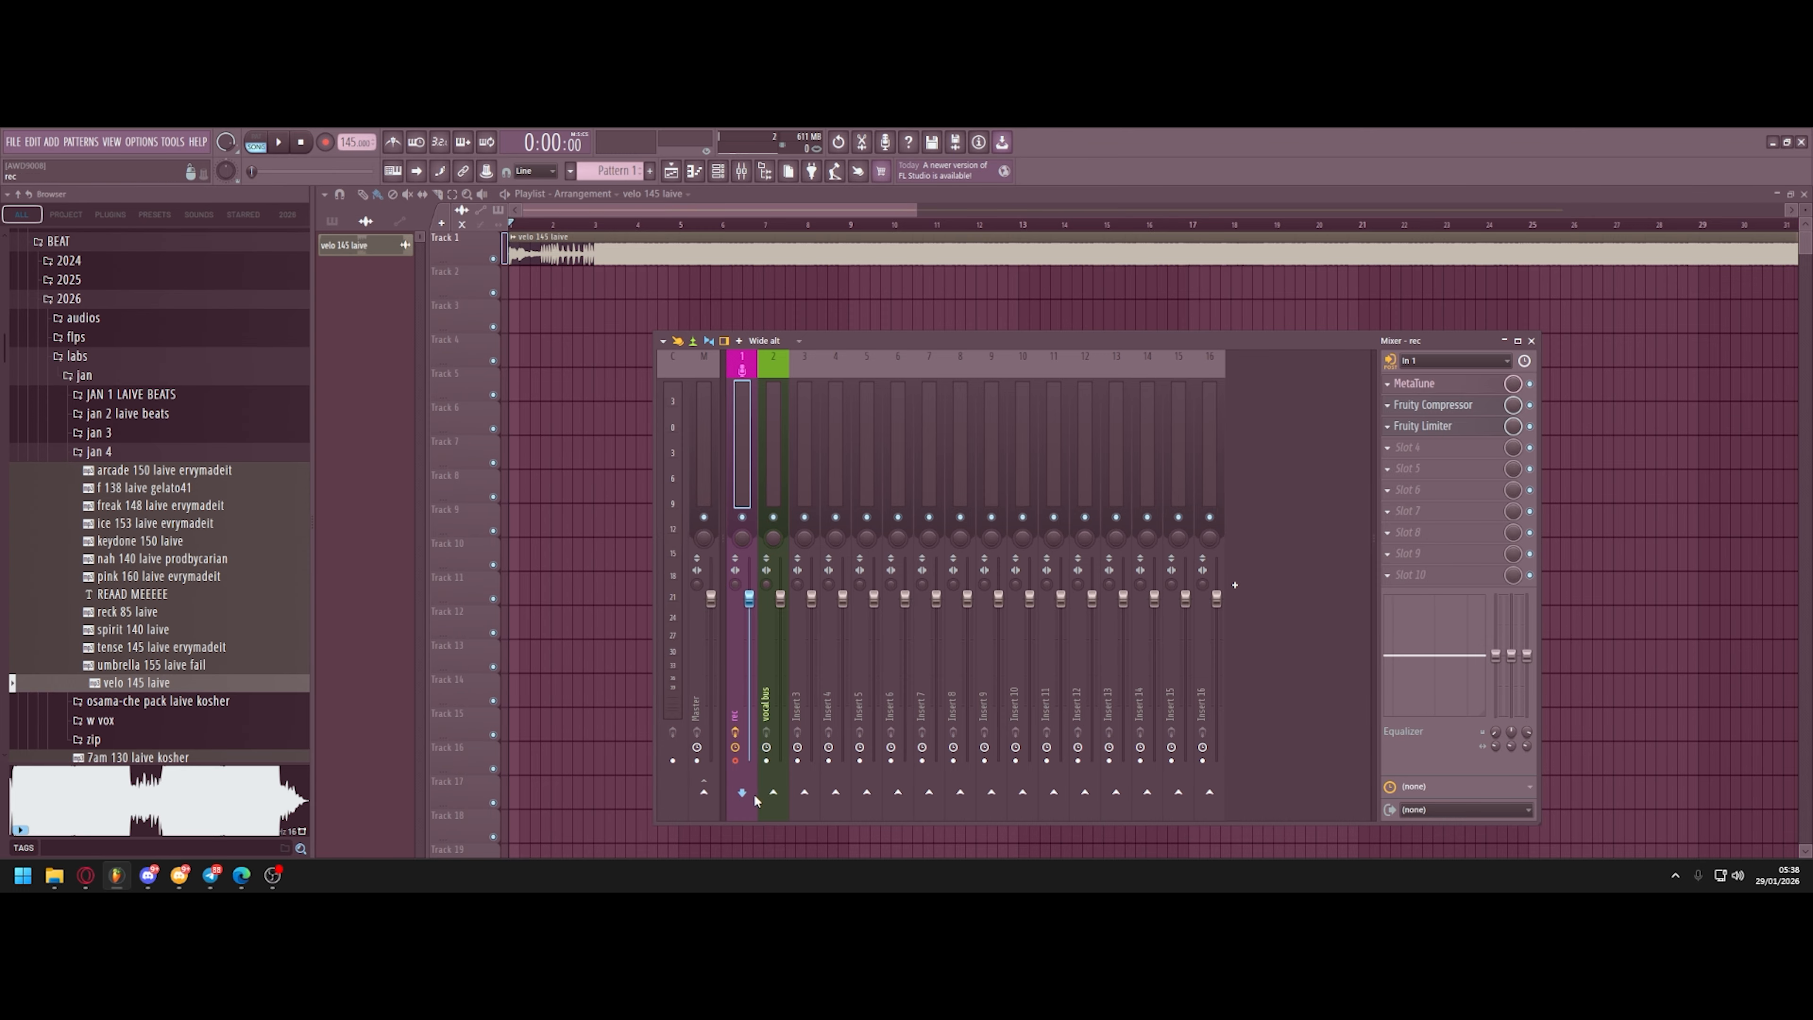
Route the rec track's output to the vocal bus instead of the Master.
{"action": "left_click", "coordinate": [775, 439]}
{"action": "left_click", "coordinate": [744, 430]}
Arm recording, mute playlist Track 1 and record a short test take.
{"action": "left_click", "coordinate": [325, 143]}
{"action": "left_click", "coordinate": [493, 259]}
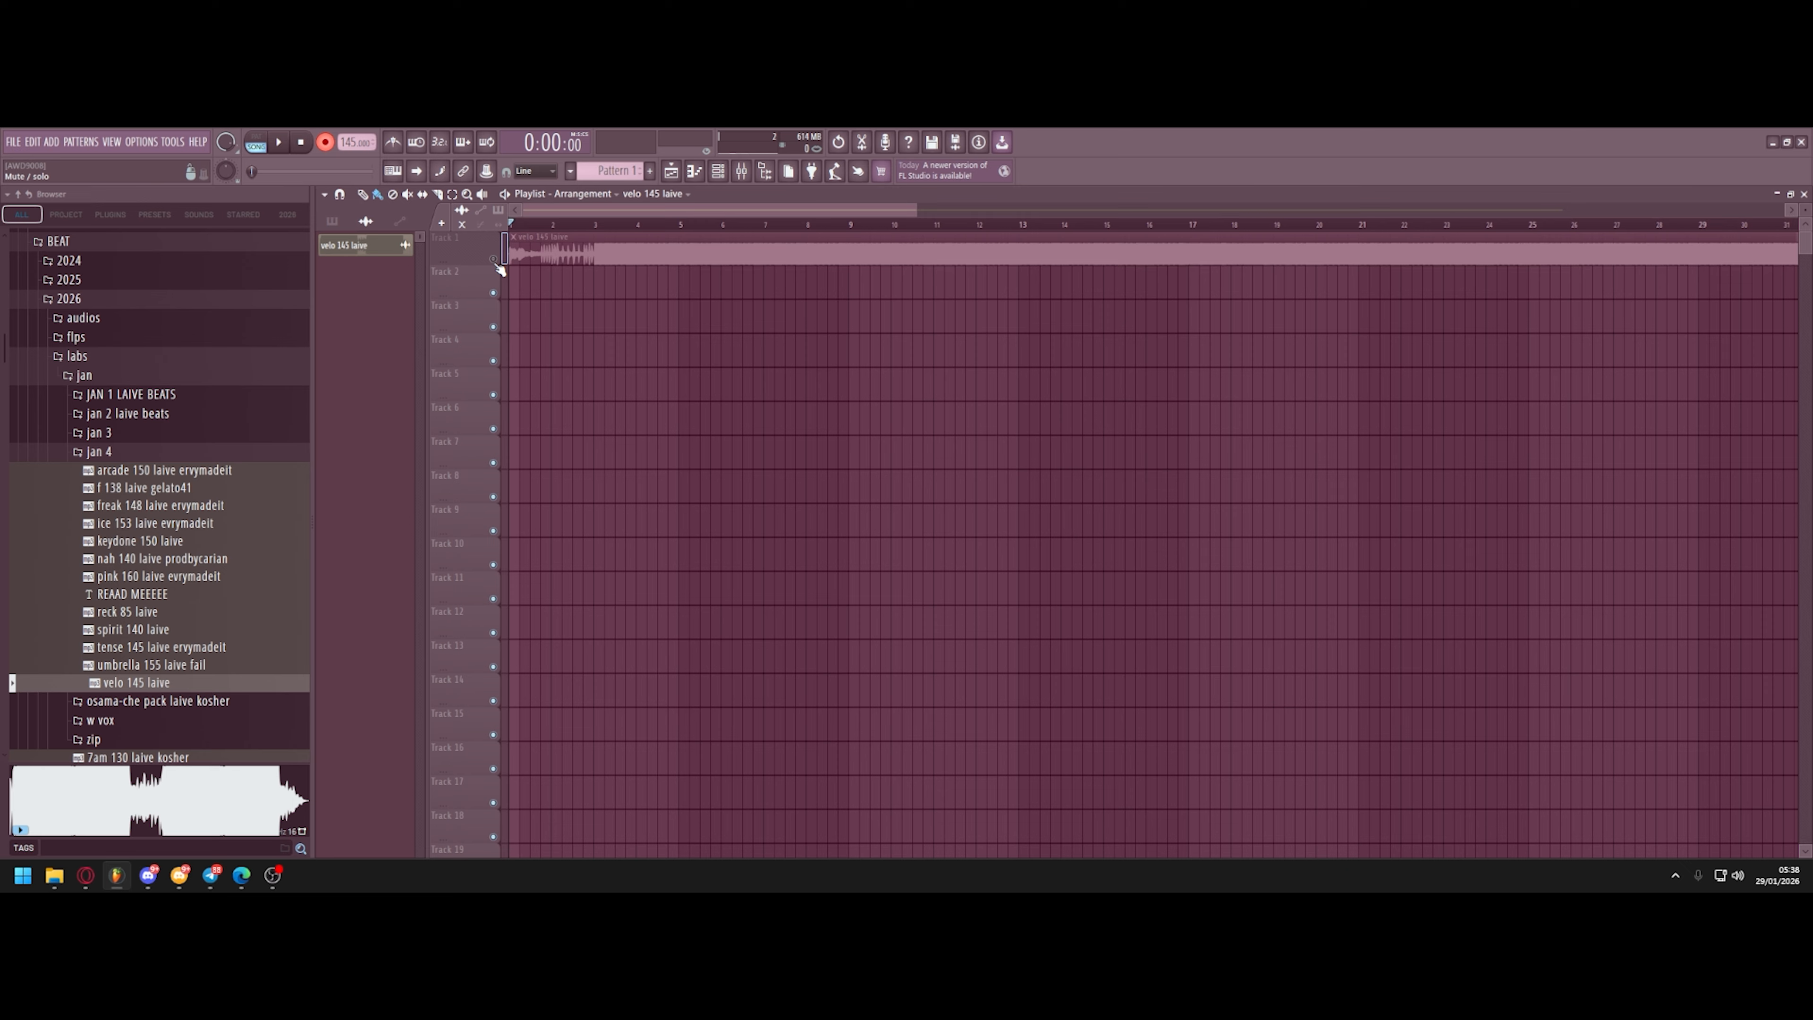
{"action": "key", "text": "space"}
{"action": "scroll", "coordinate": [524, 322], "scroll_direction": "up", "scroll_amount": 3}
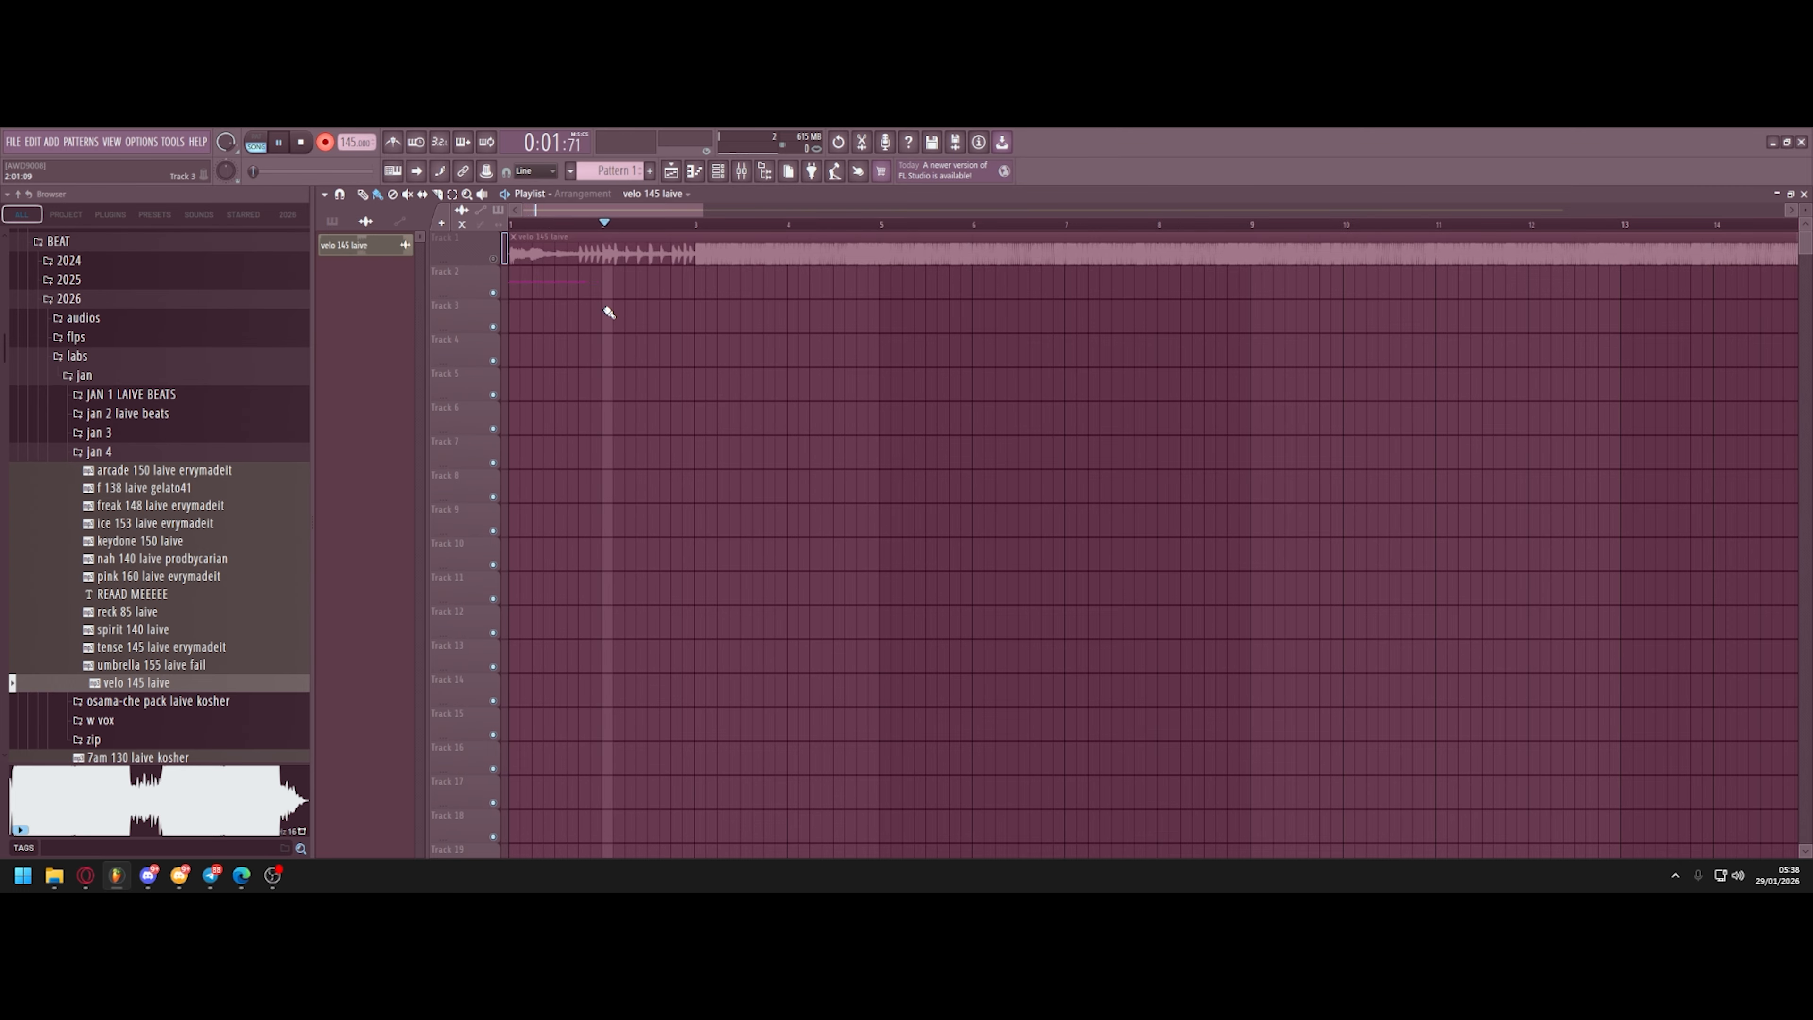
{"action": "key", "text": "space"}
Open the recorded clip's channel settings and examine the routing and effects of the rec and vocal bus mixer tracks.
{"action": "double_click", "coordinate": [557, 292]}
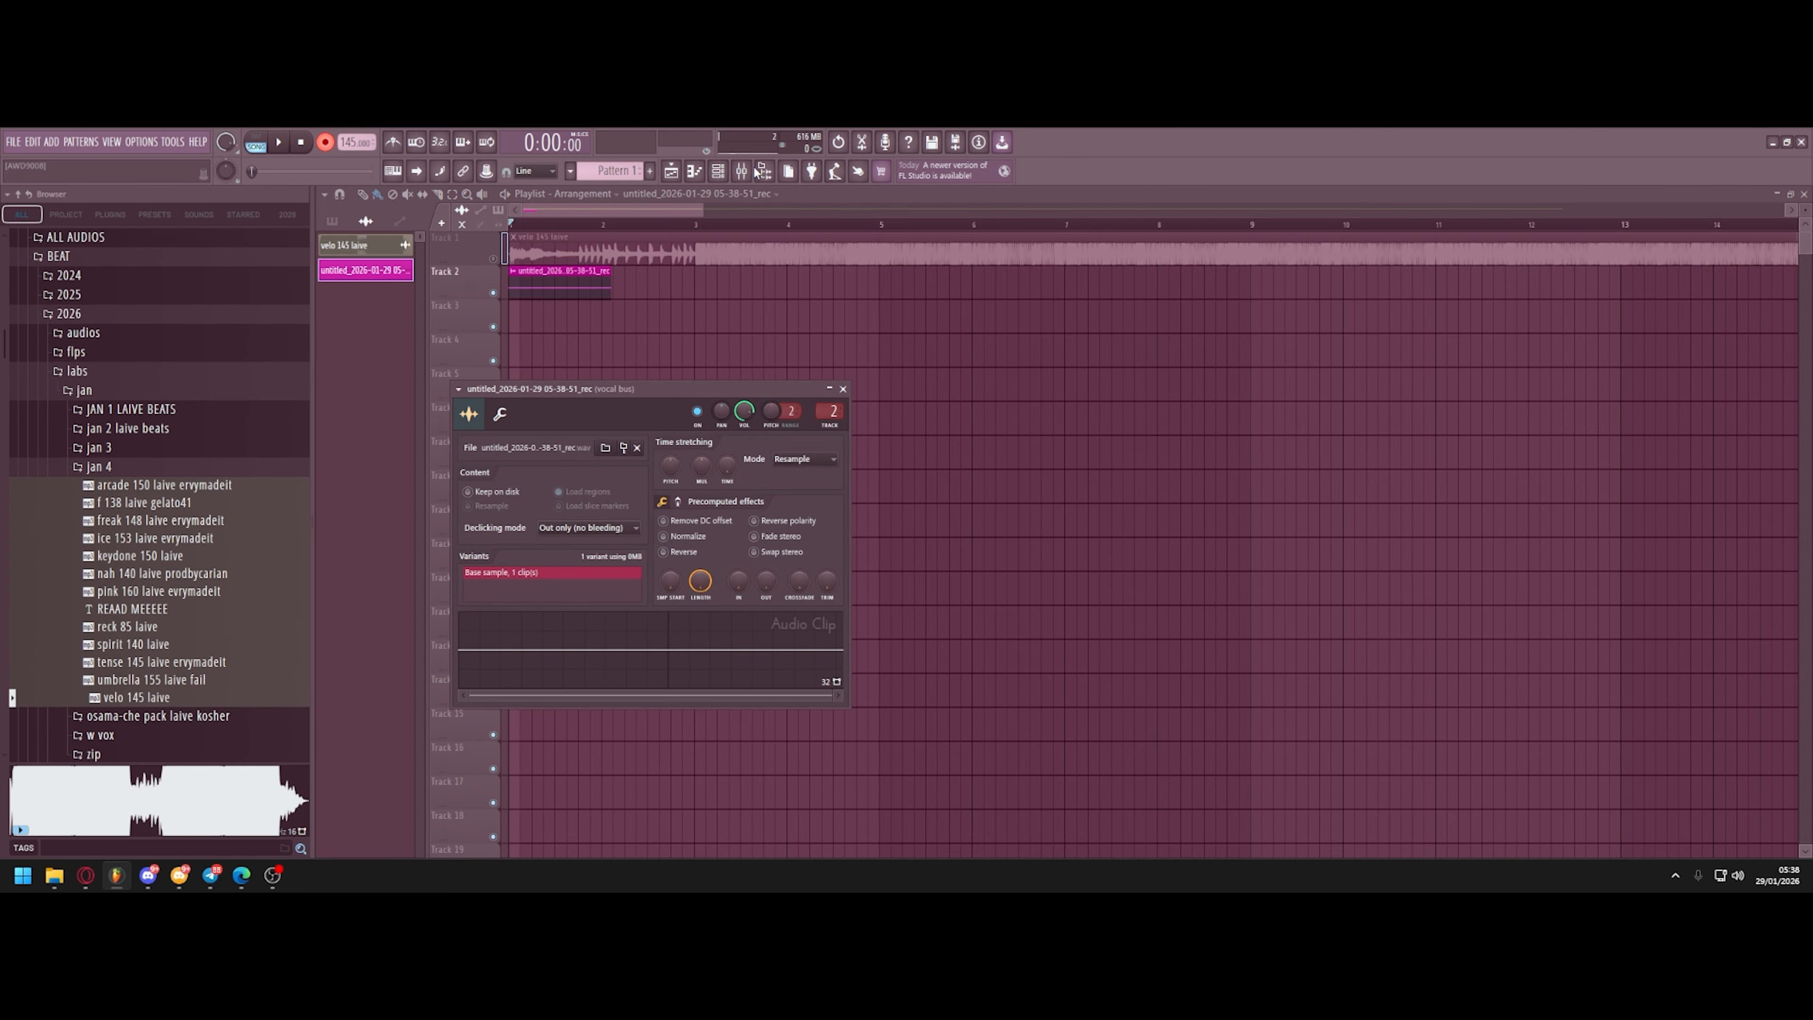
{"action": "key", "text": "F9"}
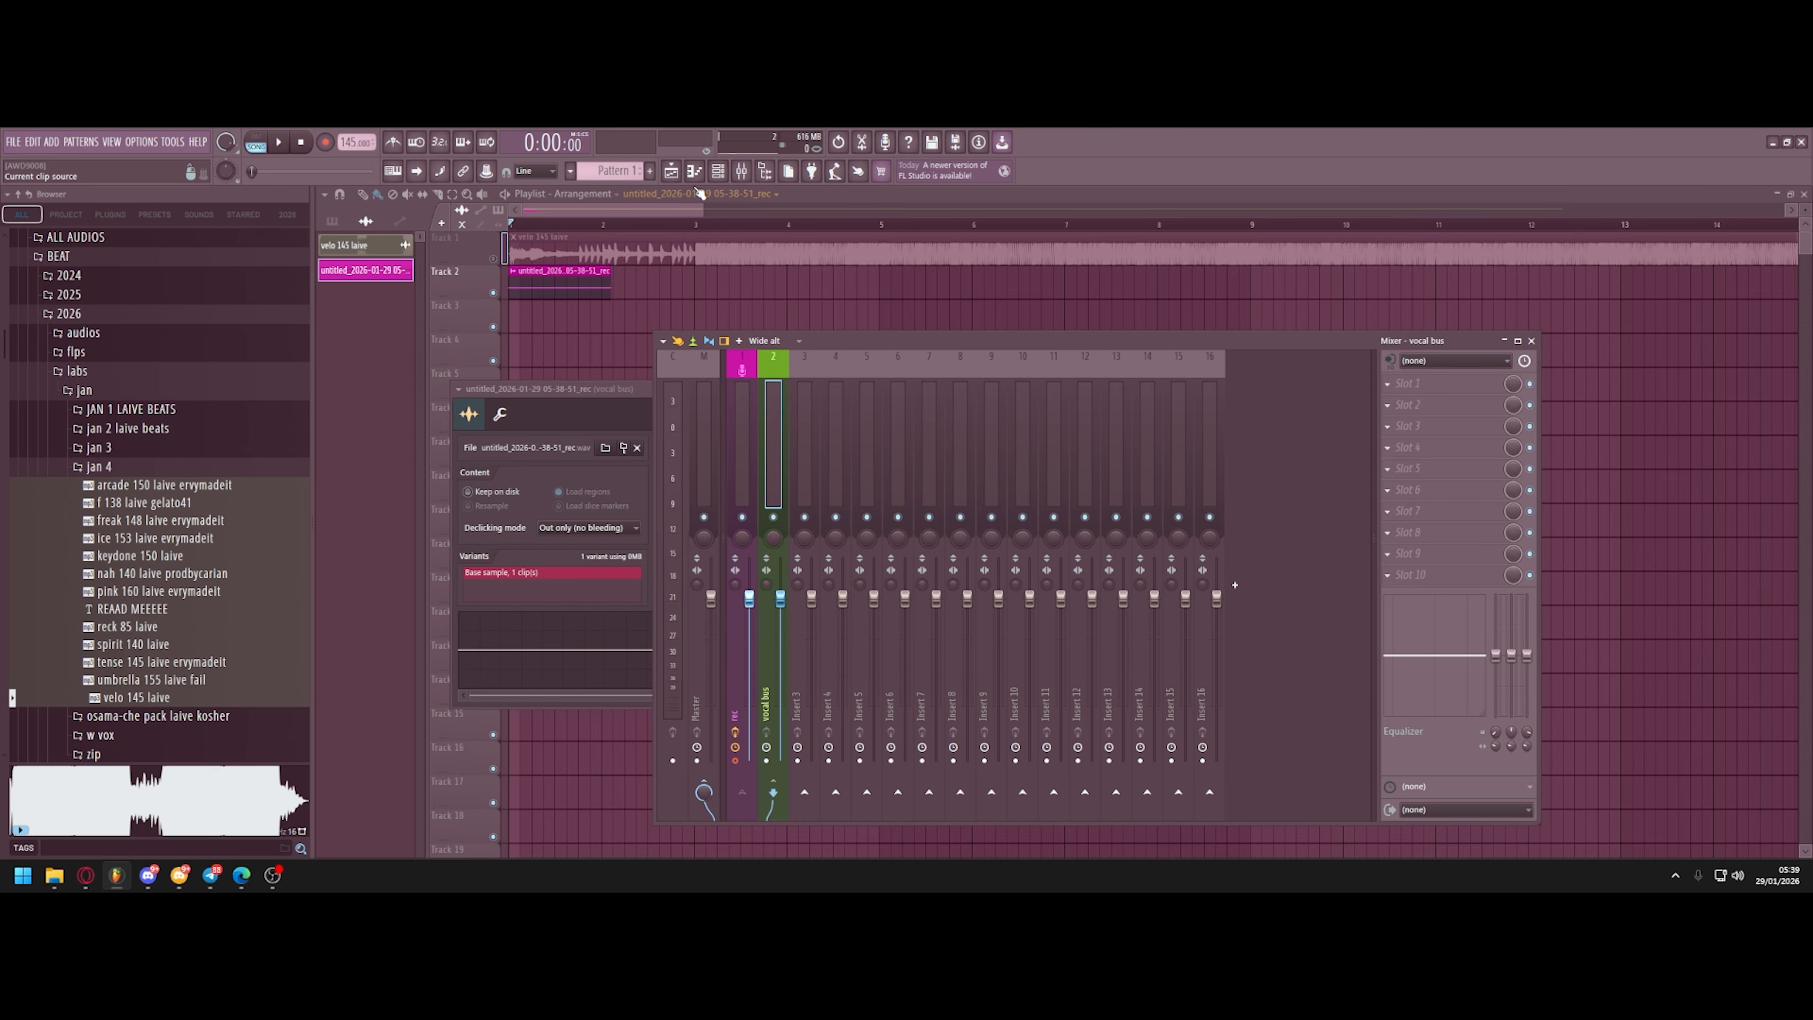
{"action": "left_click", "coordinate": [741, 399]}
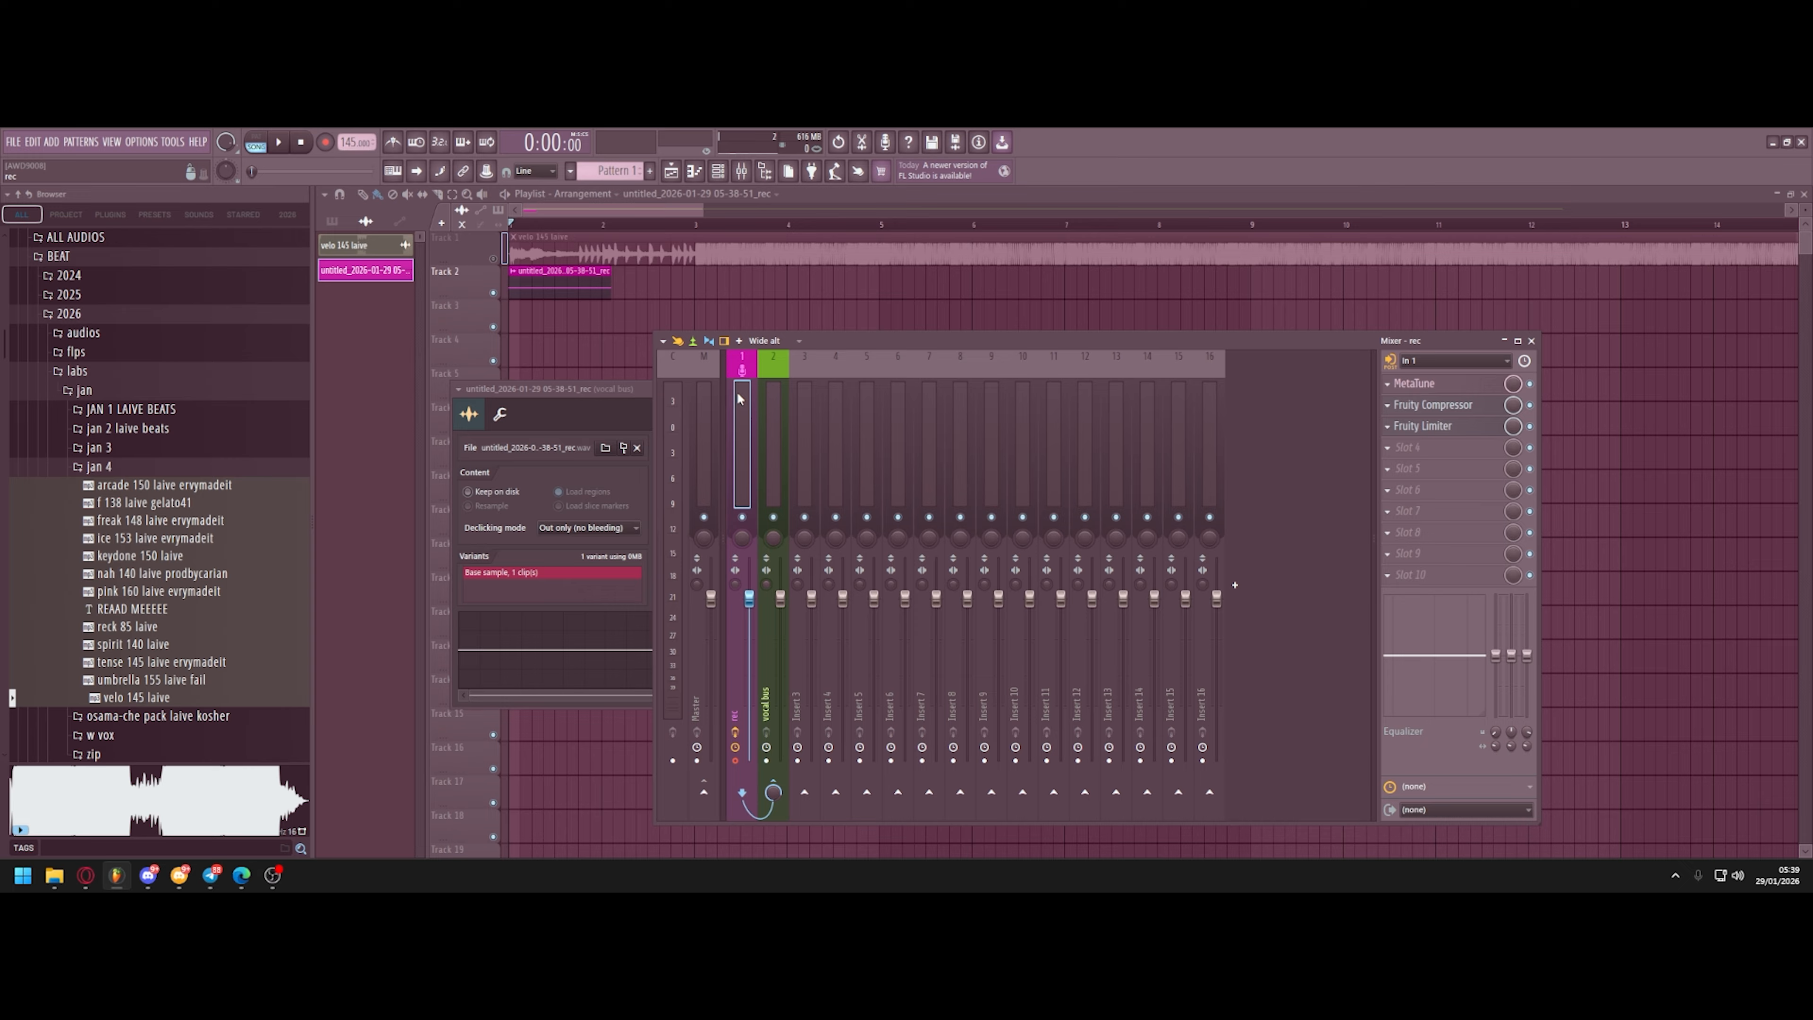
{"action": "left_click", "coordinate": [781, 405]}
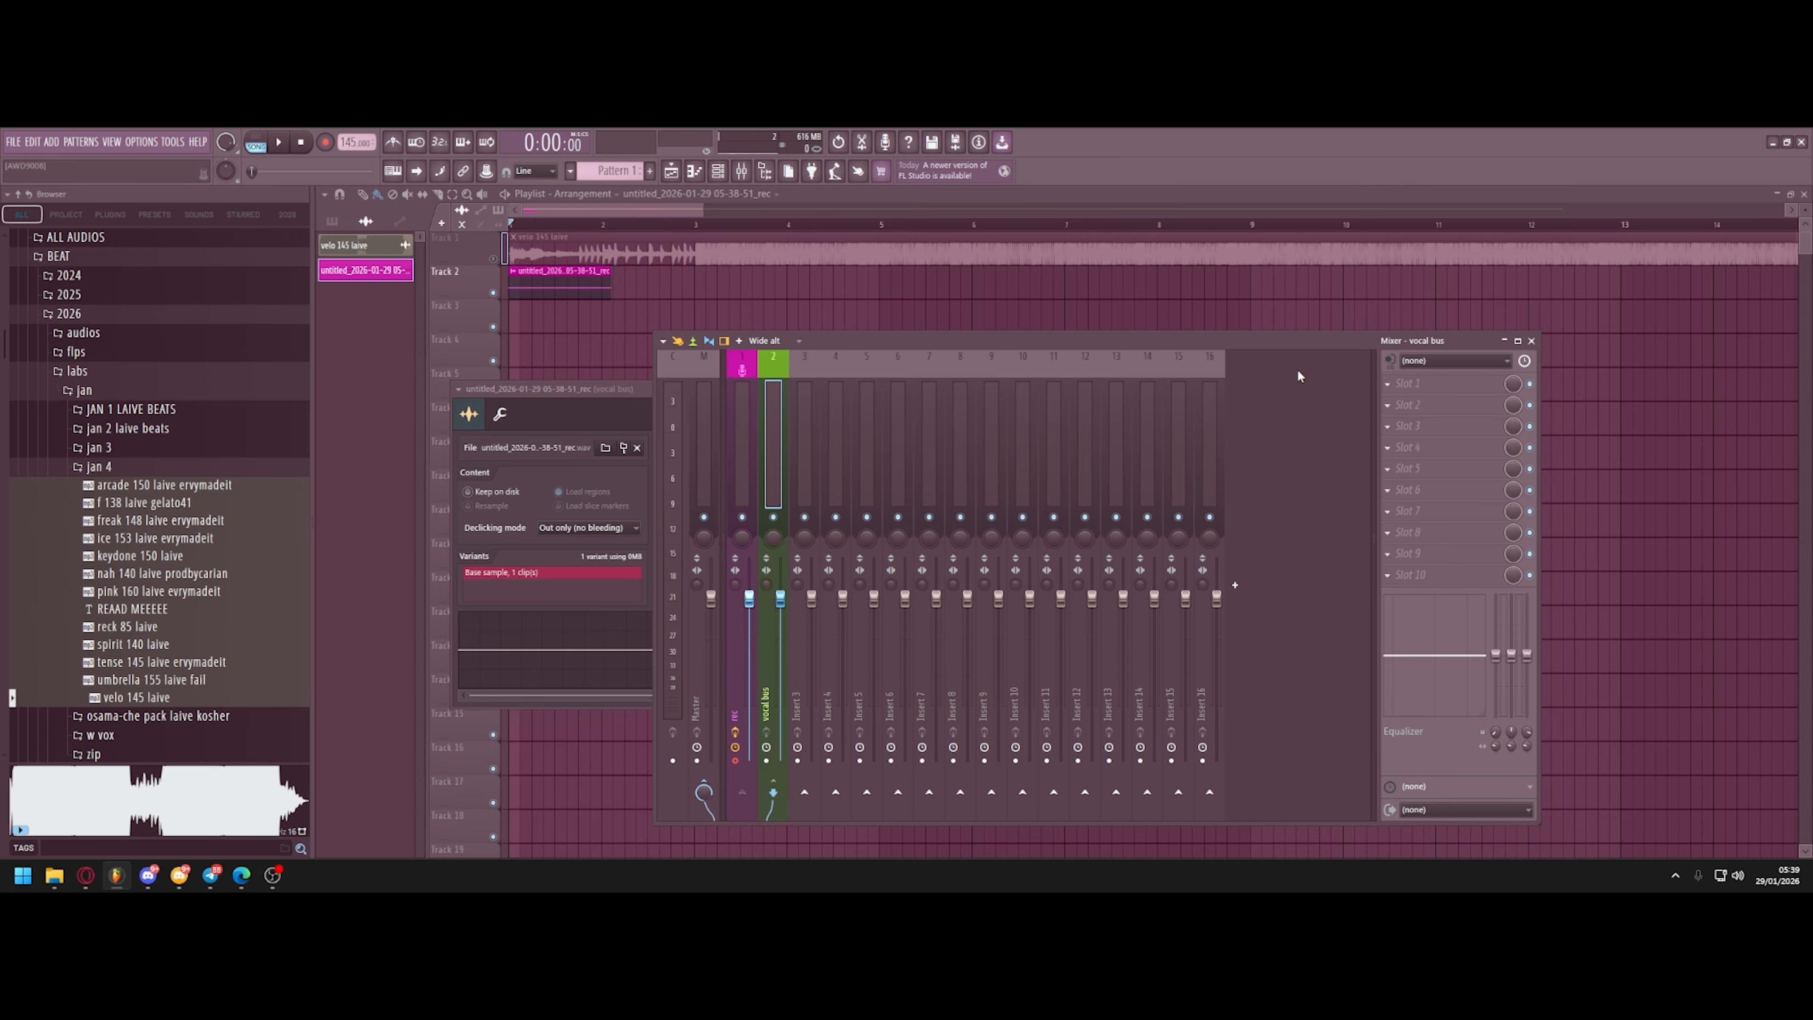
{"action": "left_click", "coordinate": [750, 393]}
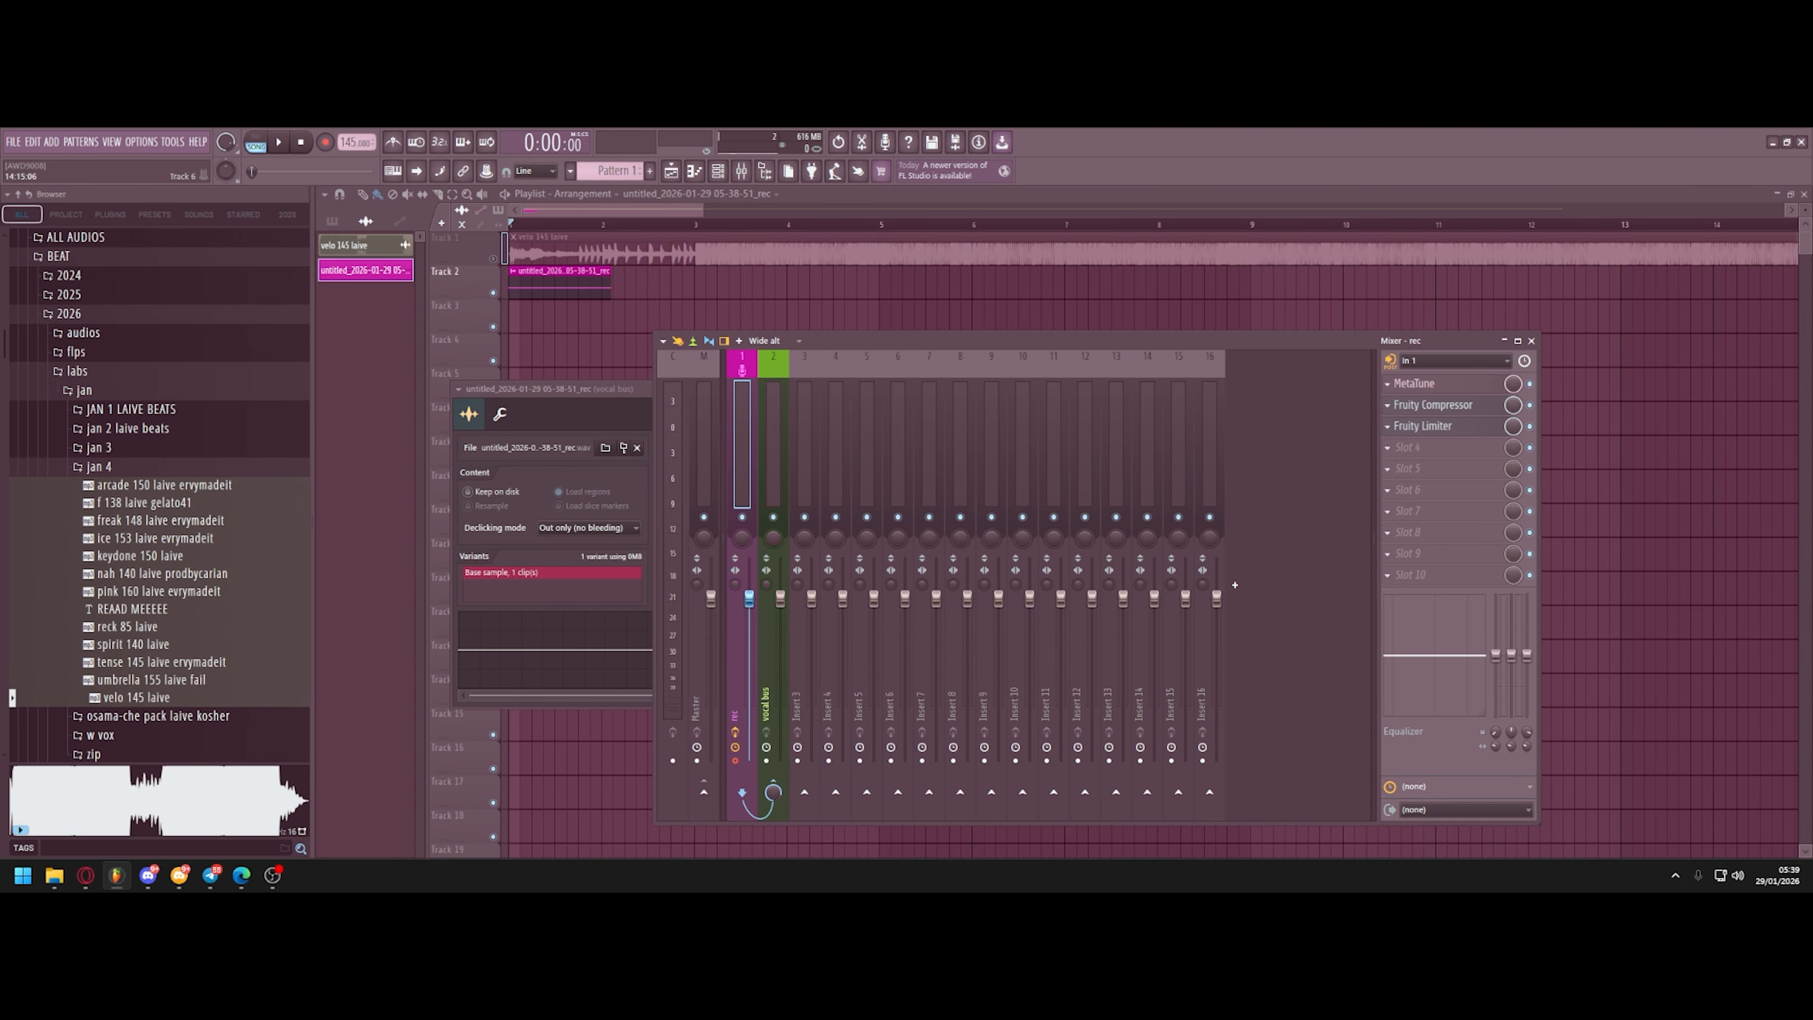
{"action": "left_click", "coordinate": [785, 415]}
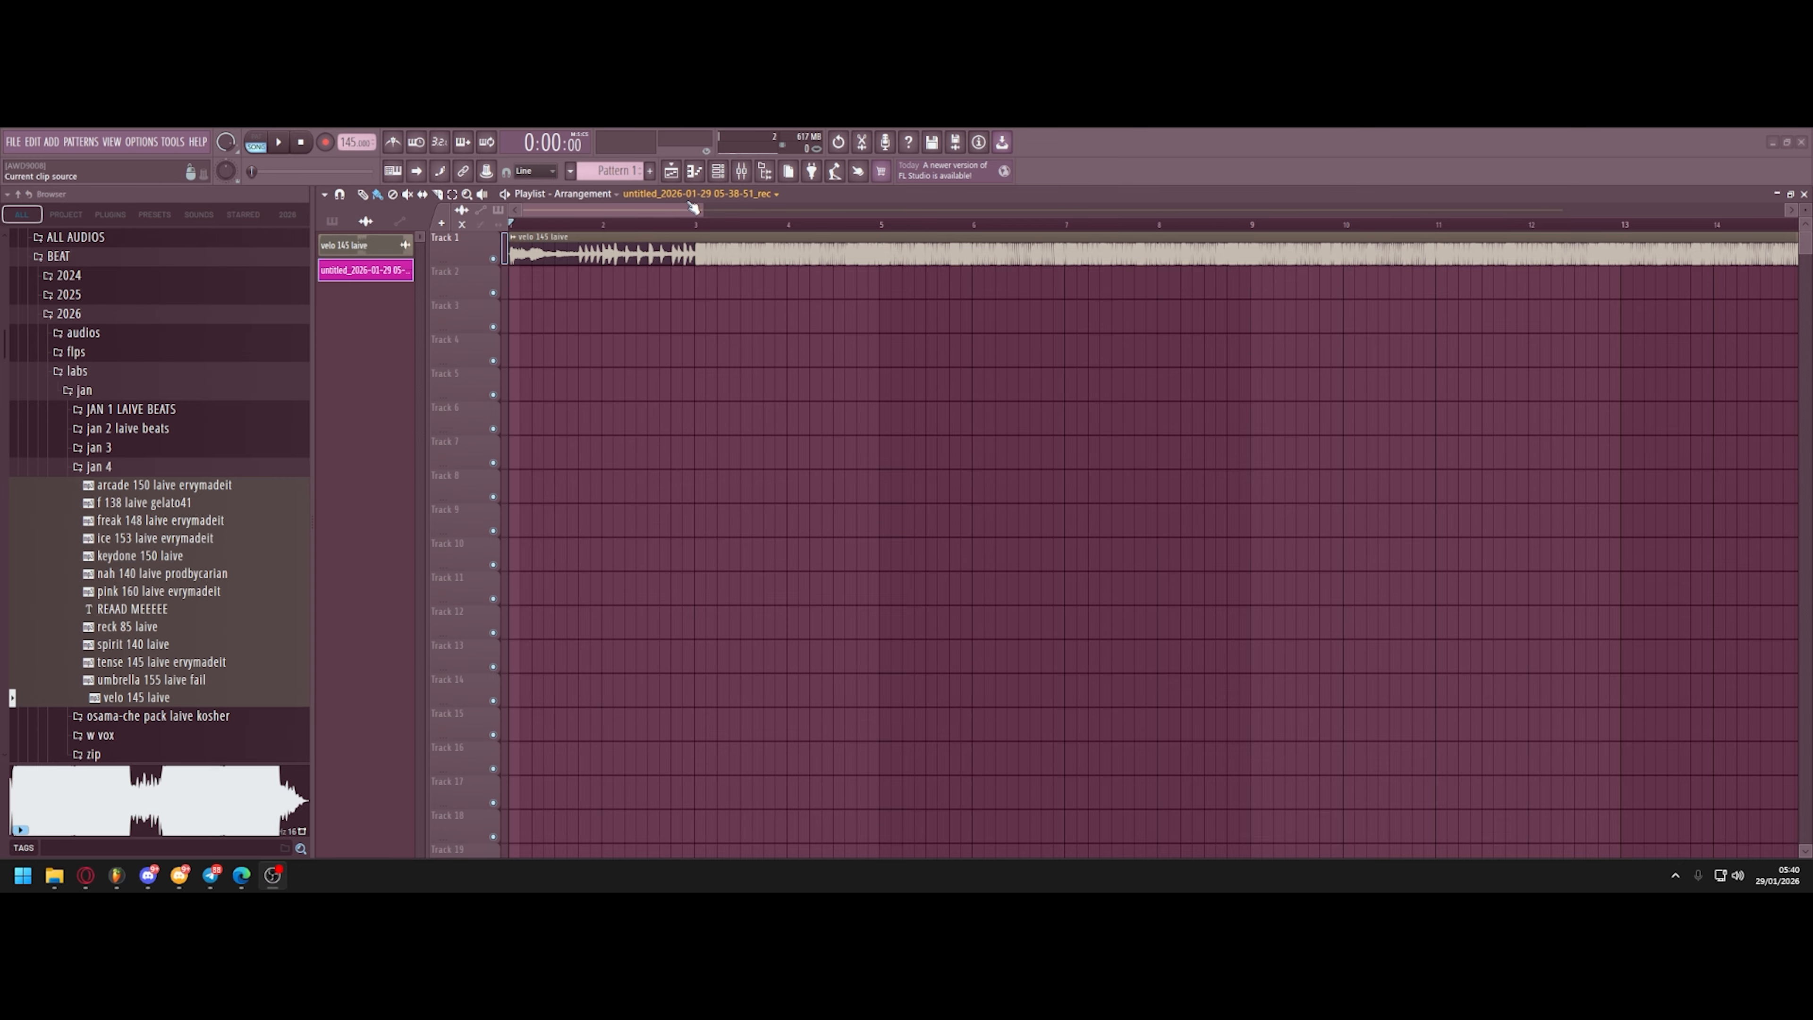
Check the rec and vocal bus mixer tracks, and place copies of the recorded clip on playlist Tracks 2 and 3.
{"action": "left_click", "coordinate": [742, 171]}
{"action": "left_click", "coordinate": [744, 418]}
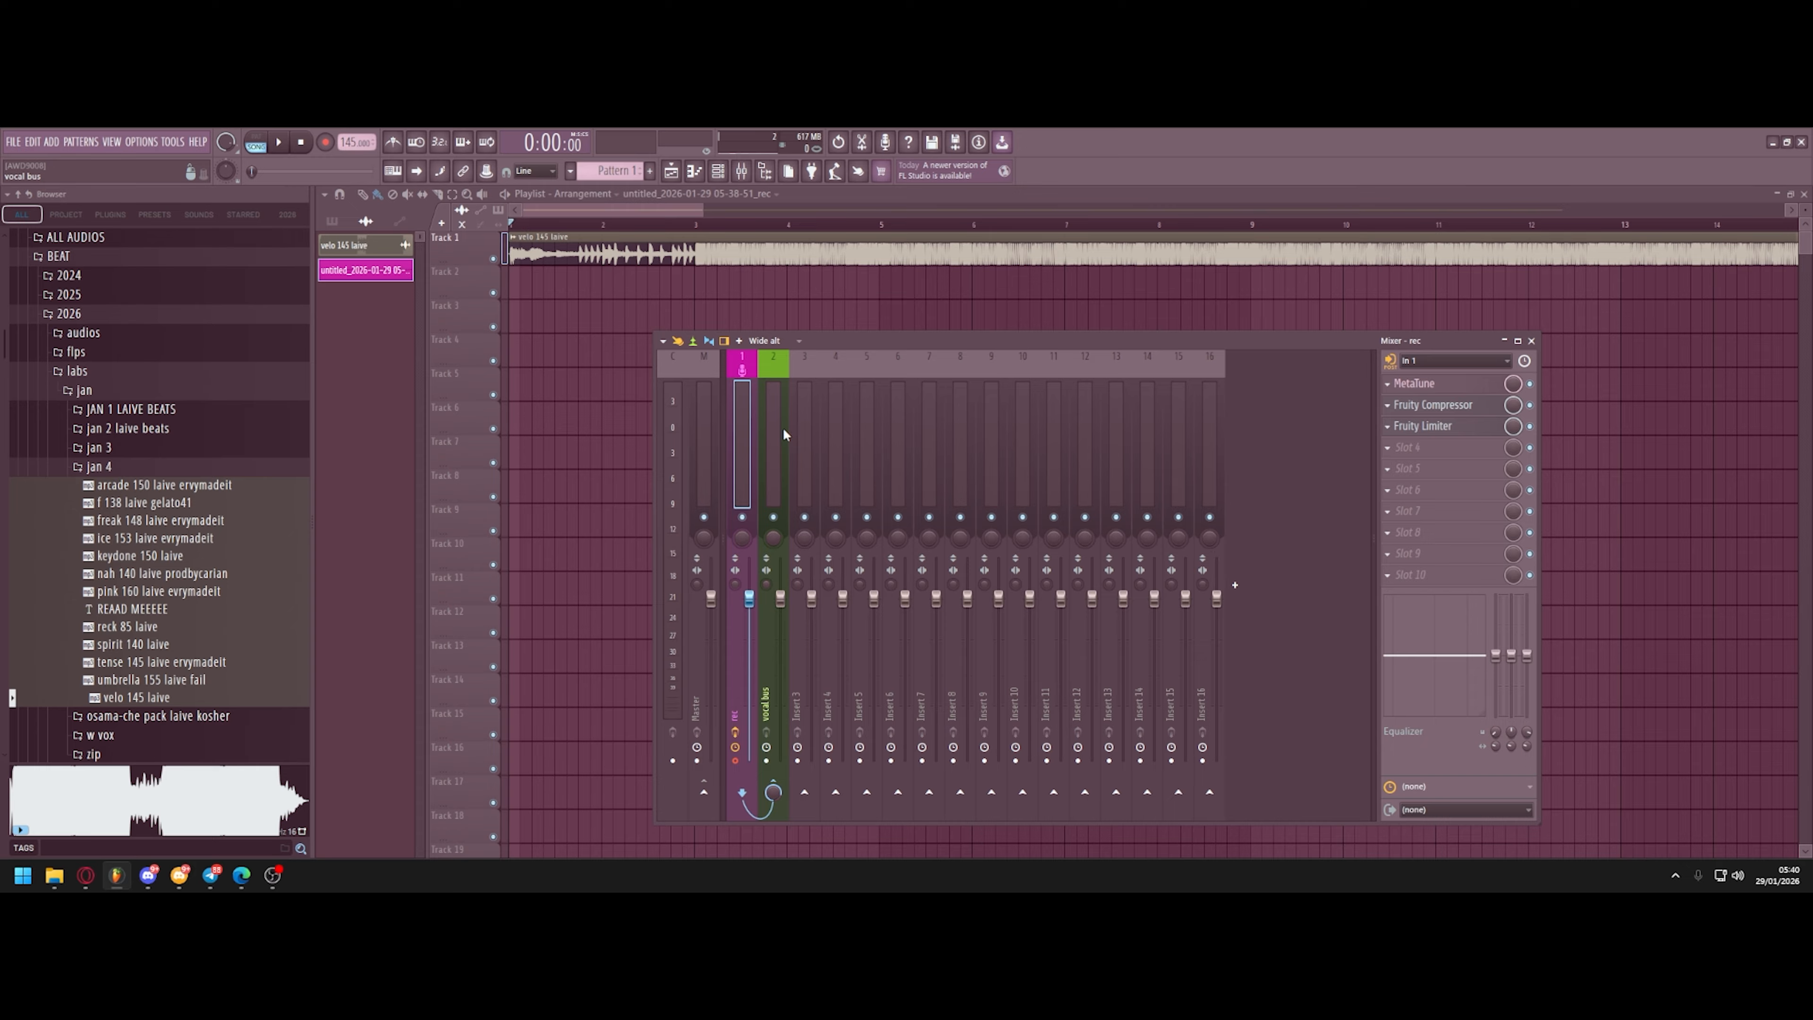
{"action": "left_click", "coordinate": [780, 409]}
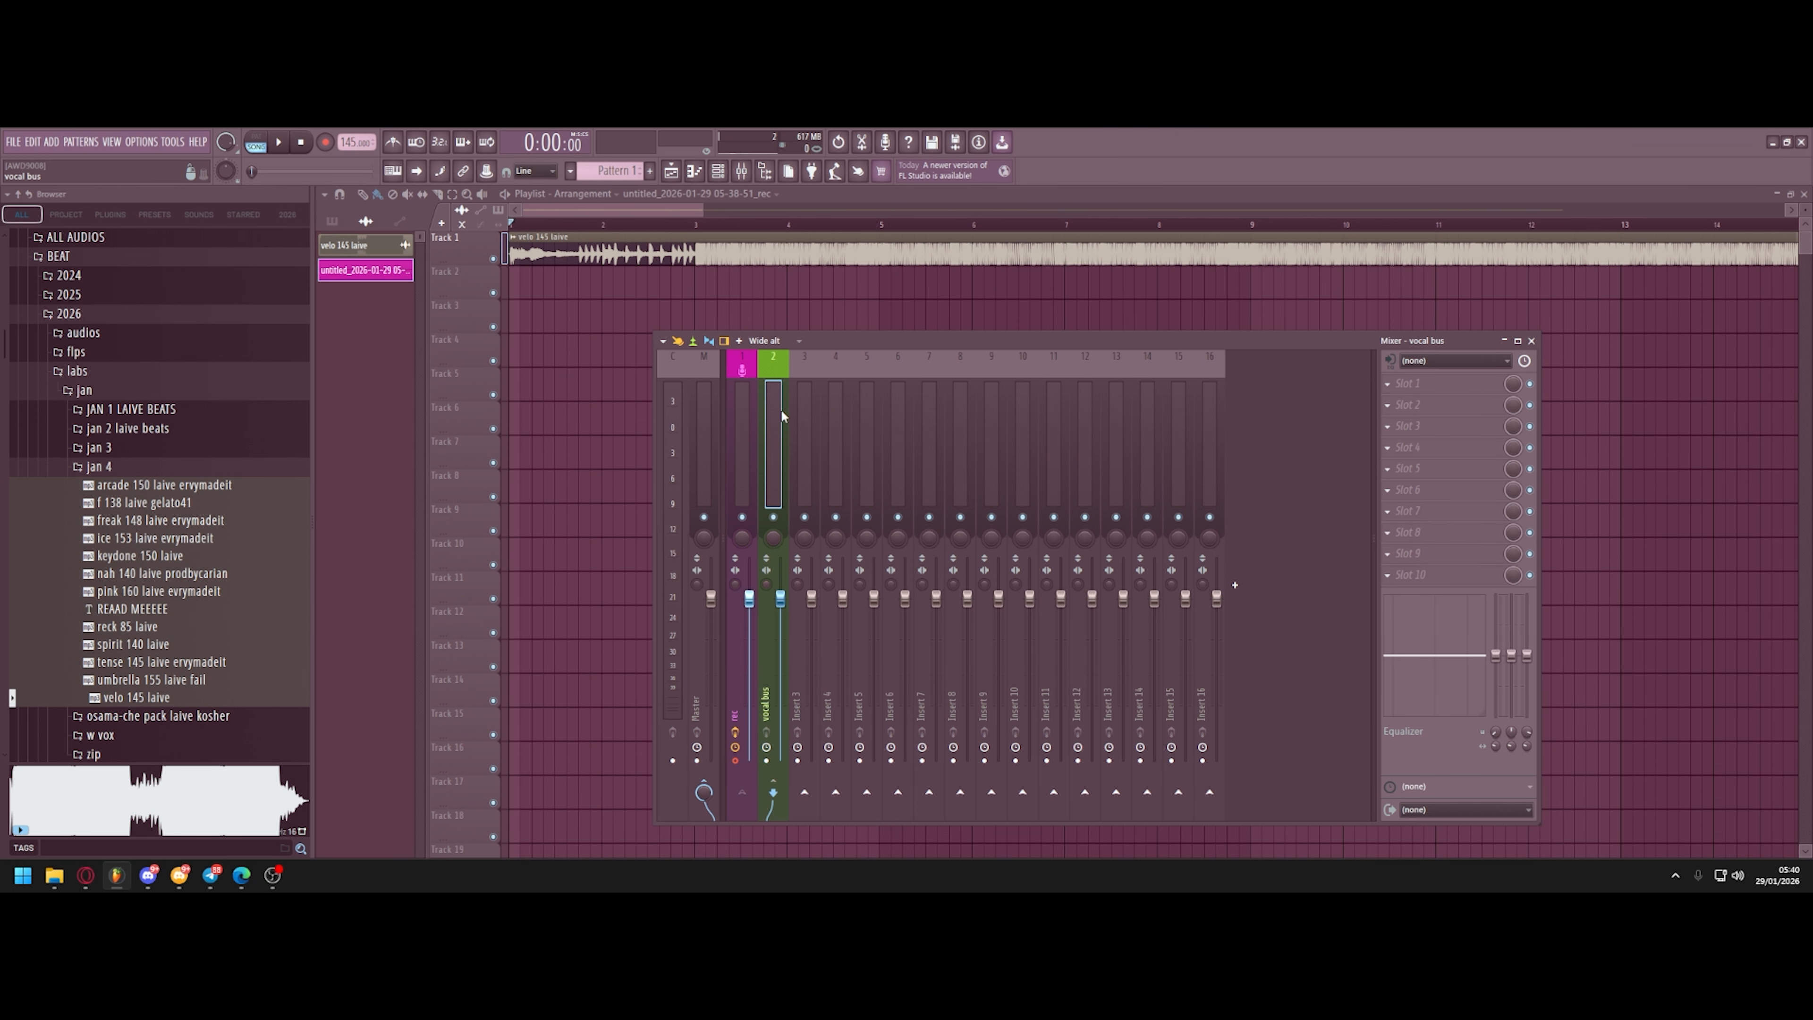
{"action": "left_click", "coordinate": [600, 278]}
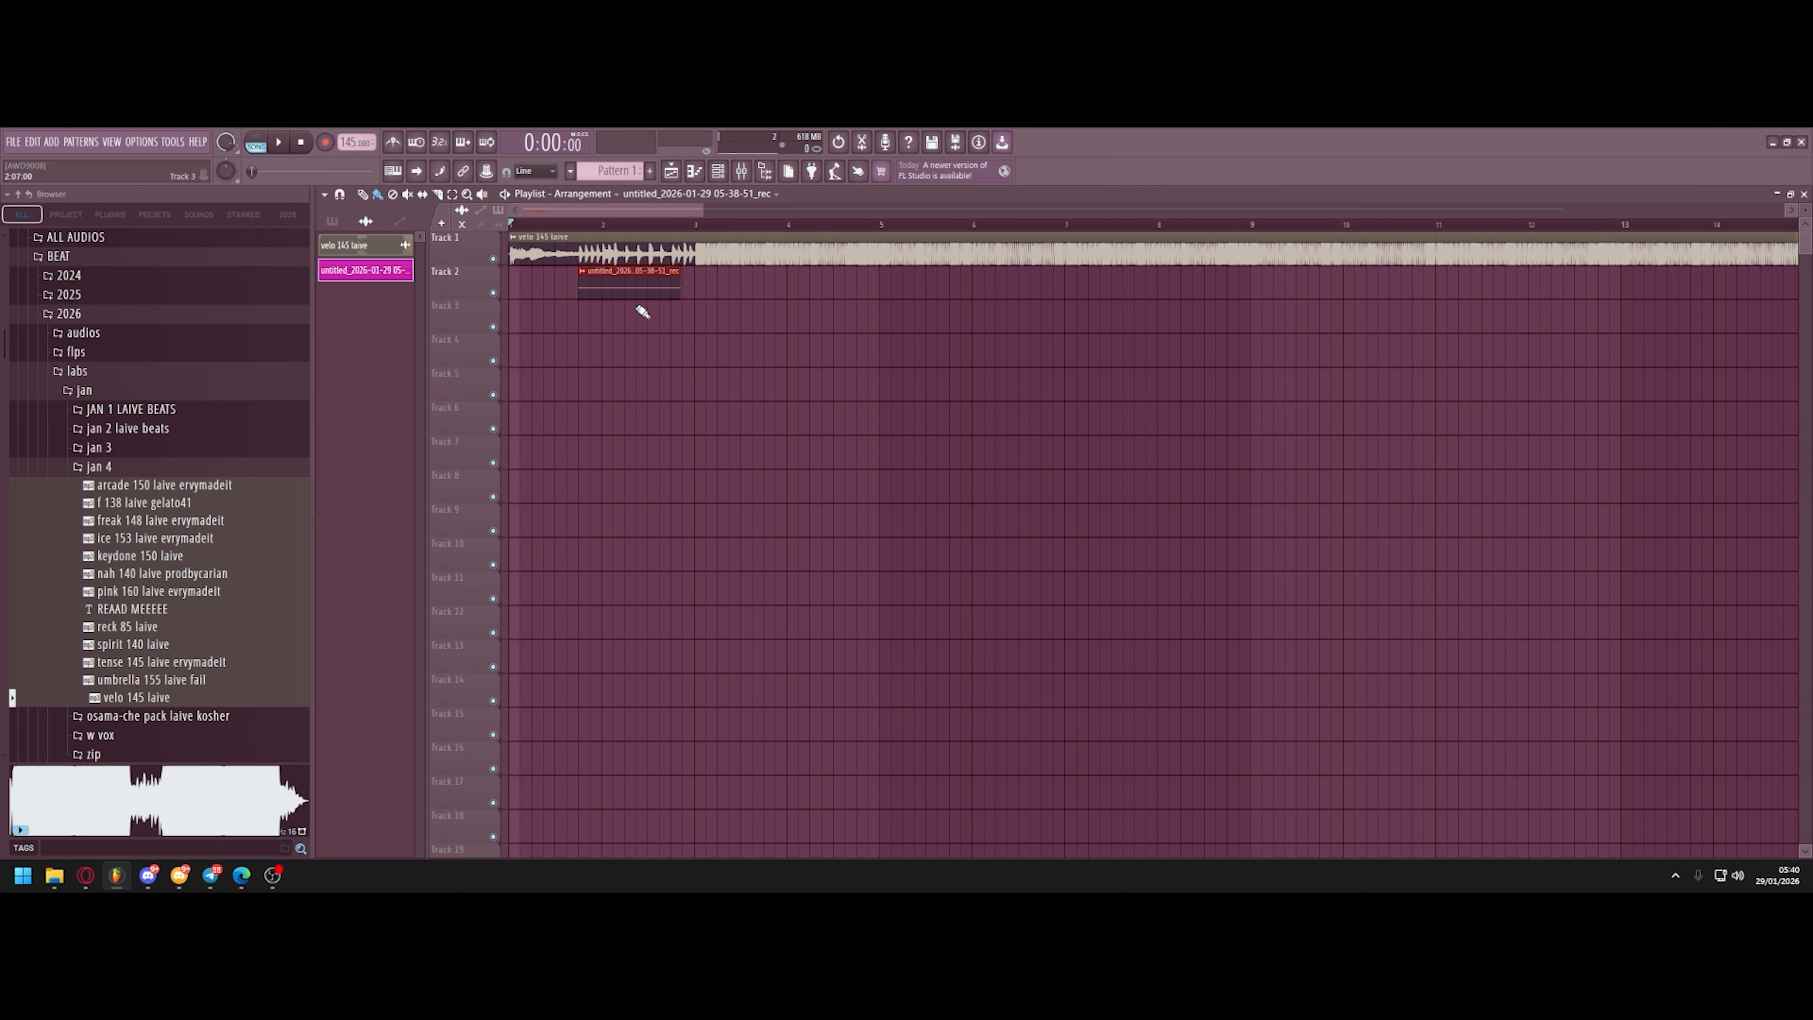
{"action": "left_click_drag", "start_coordinate": [643, 314], "coordinate": [689, 318]}
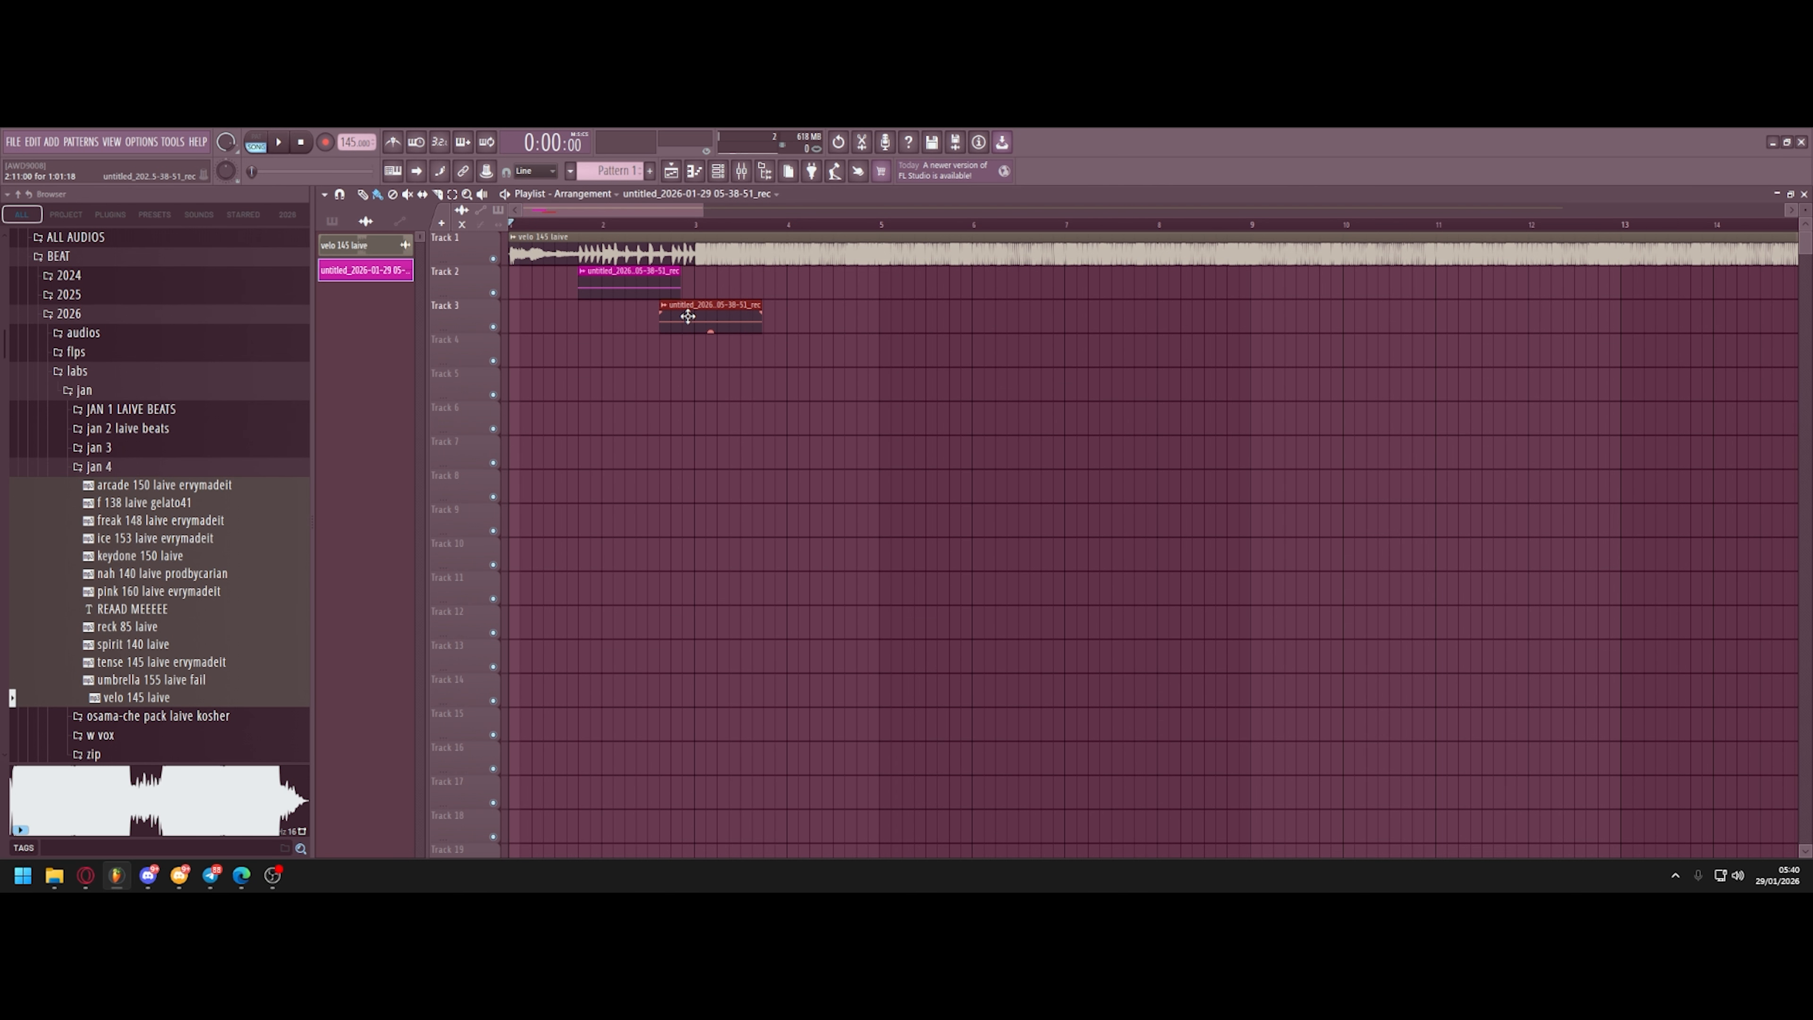
Select the rec track in the mixer and disconnect its send to the vocal bus.
{"action": "left_click", "coordinate": [740, 171]}
{"action": "left_click", "coordinate": [740, 171]}
{"action": "left_click", "coordinate": [740, 171]}
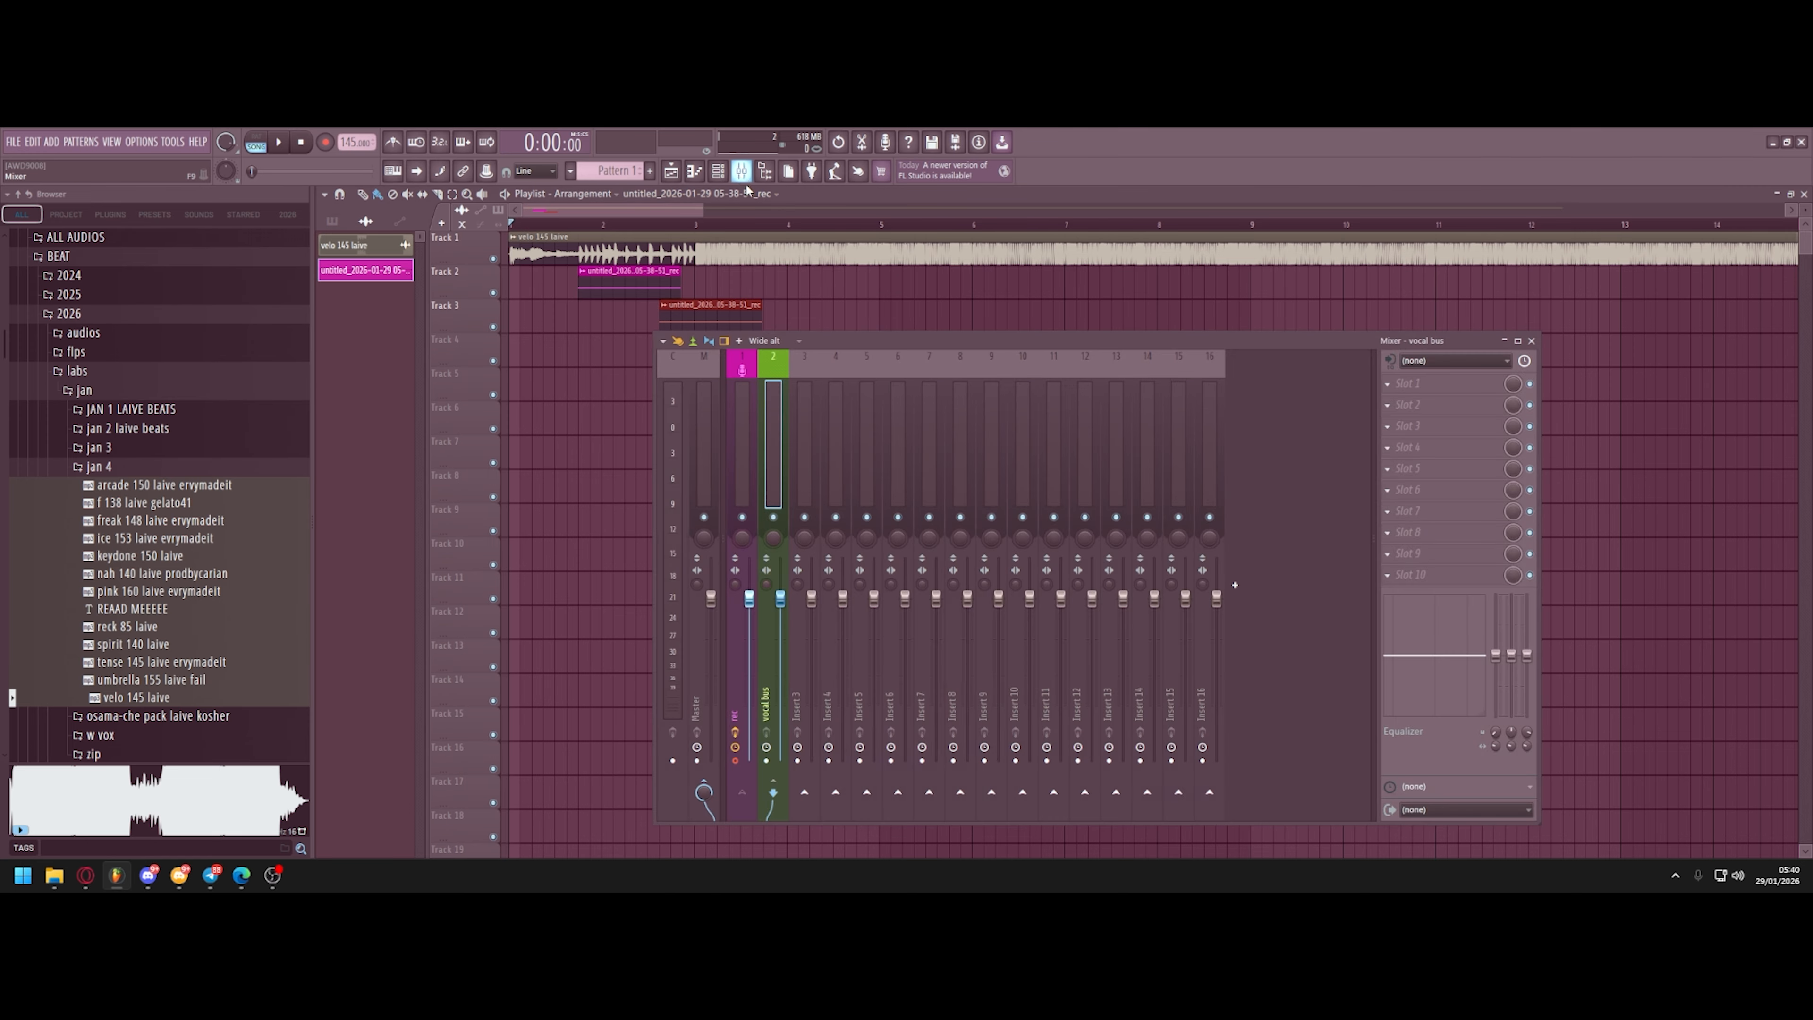
{"action": "left_click", "coordinate": [742, 429]}
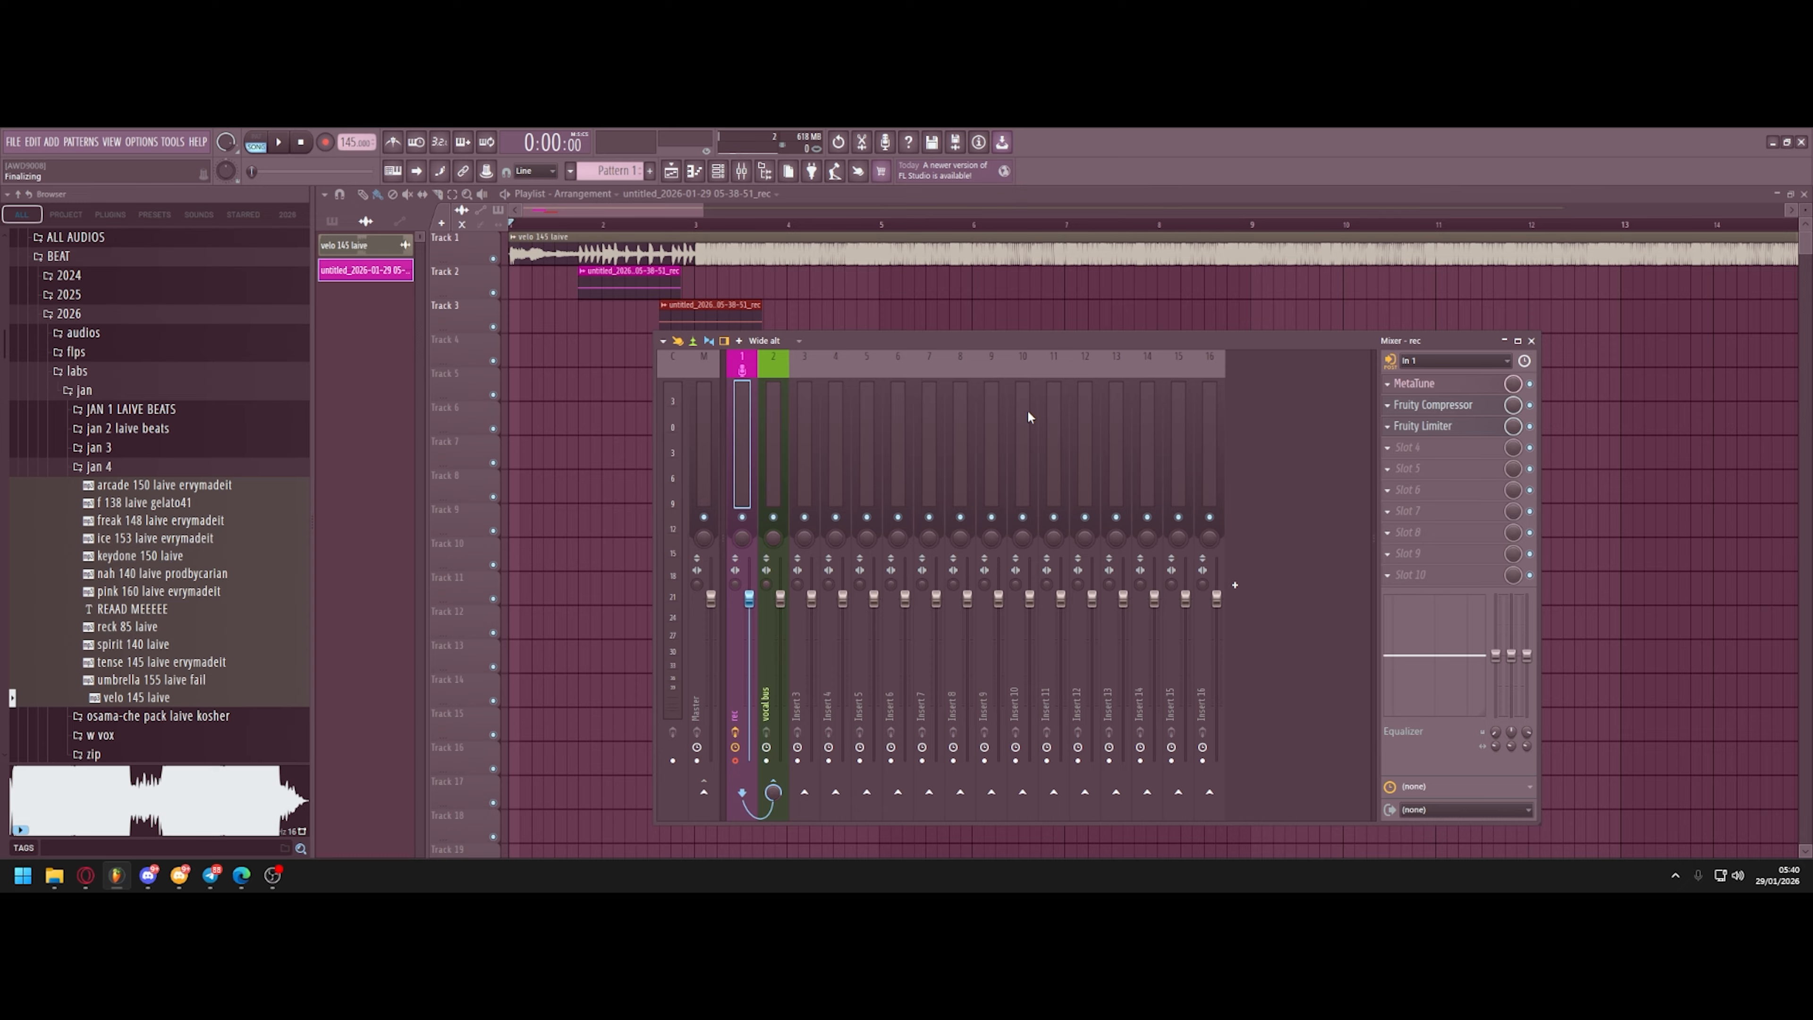
{"action": "left_click", "coordinate": [273, 875]}
{"action": "left_click", "coordinate": [932, 377]}
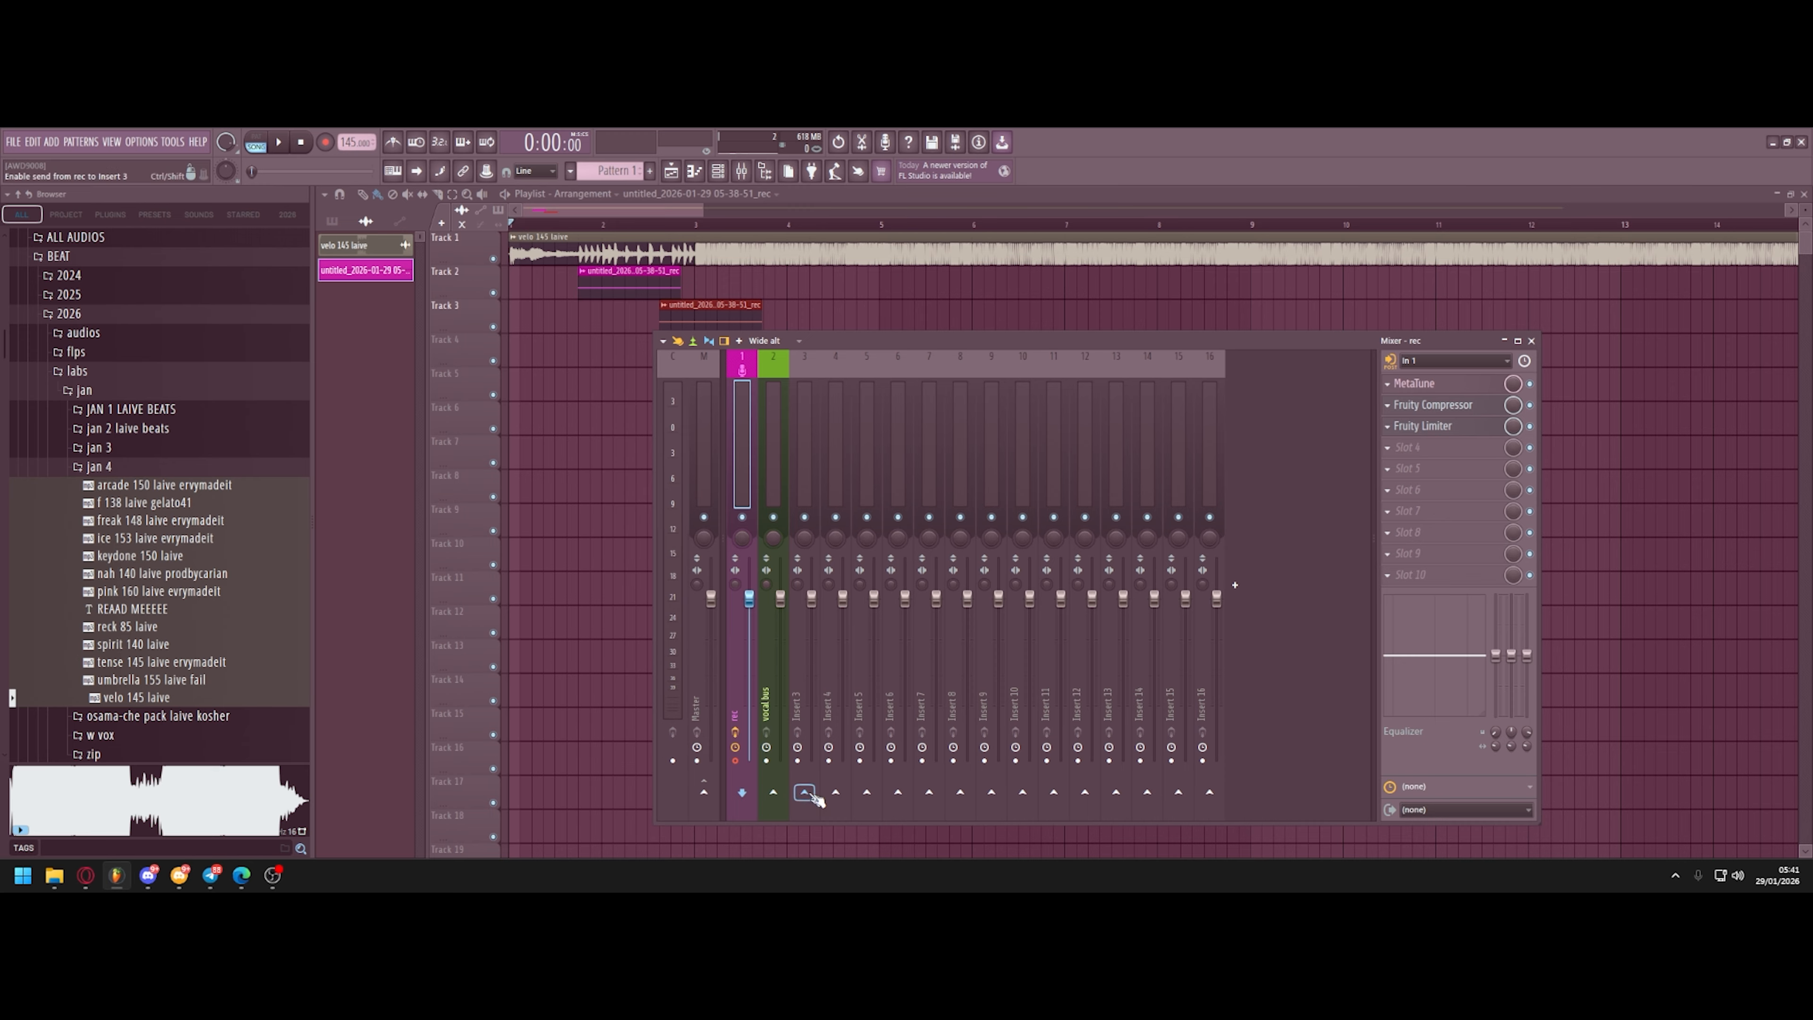
Rename mixer track Insert 4 as adlibs and colour it purple.
{"action": "left_click", "coordinate": [830, 409]}
{"action": "right_click", "coordinate": [830, 408]}
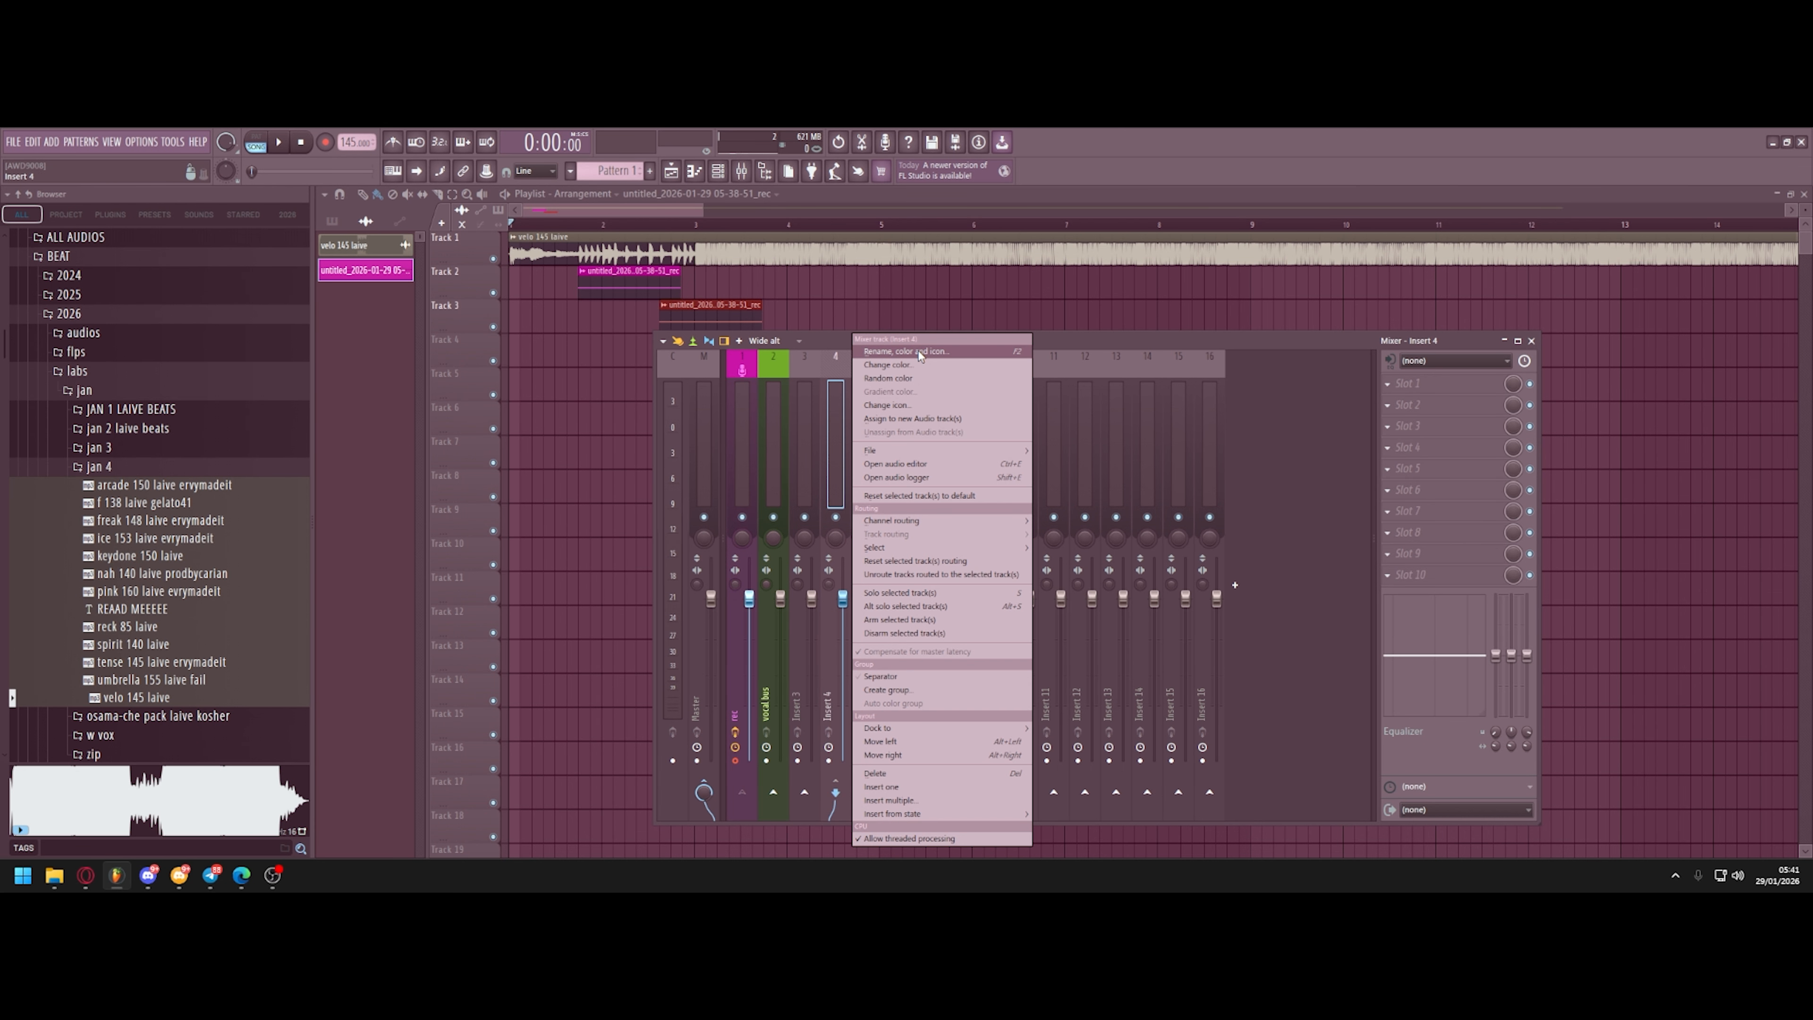
{"action": "left_click", "coordinate": [921, 355]}
{"action": "type", "text": "adlibs"}
{"action": "key", "text": "Return"}
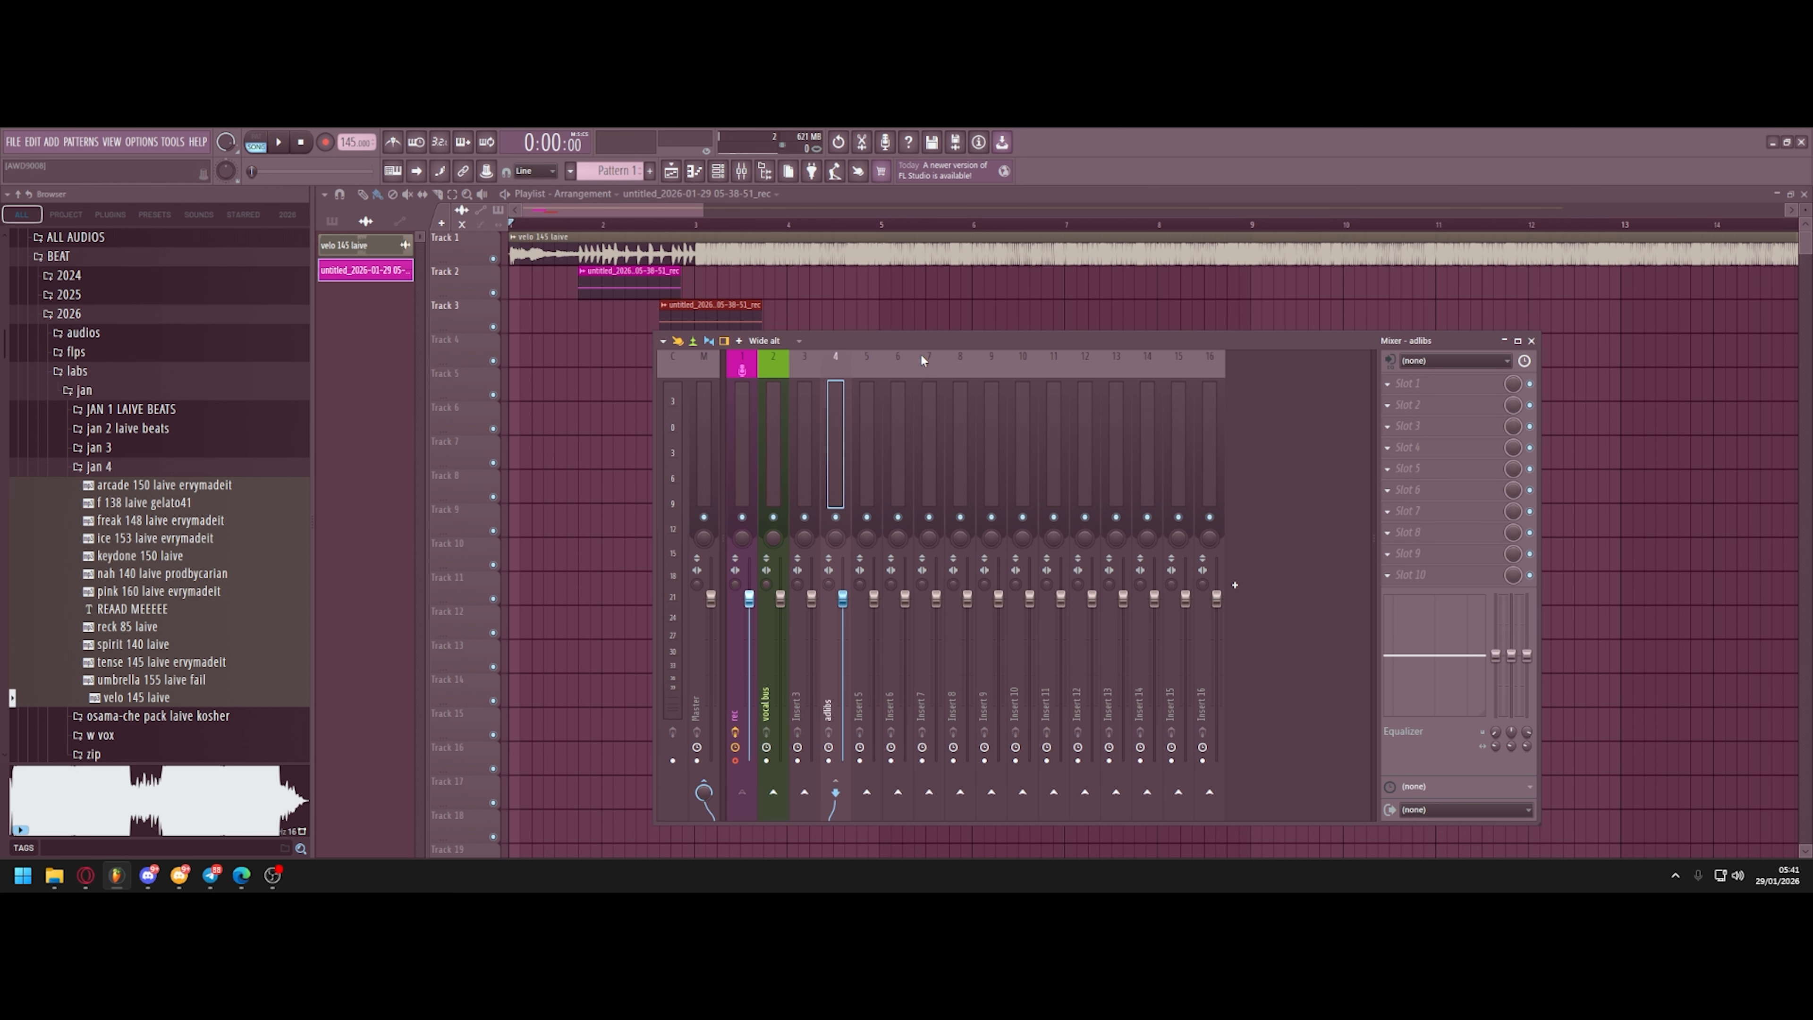
{"action": "right_click", "coordinate": [842, 429]}
{"action": "left_click", "coordinate": [897, 355]}
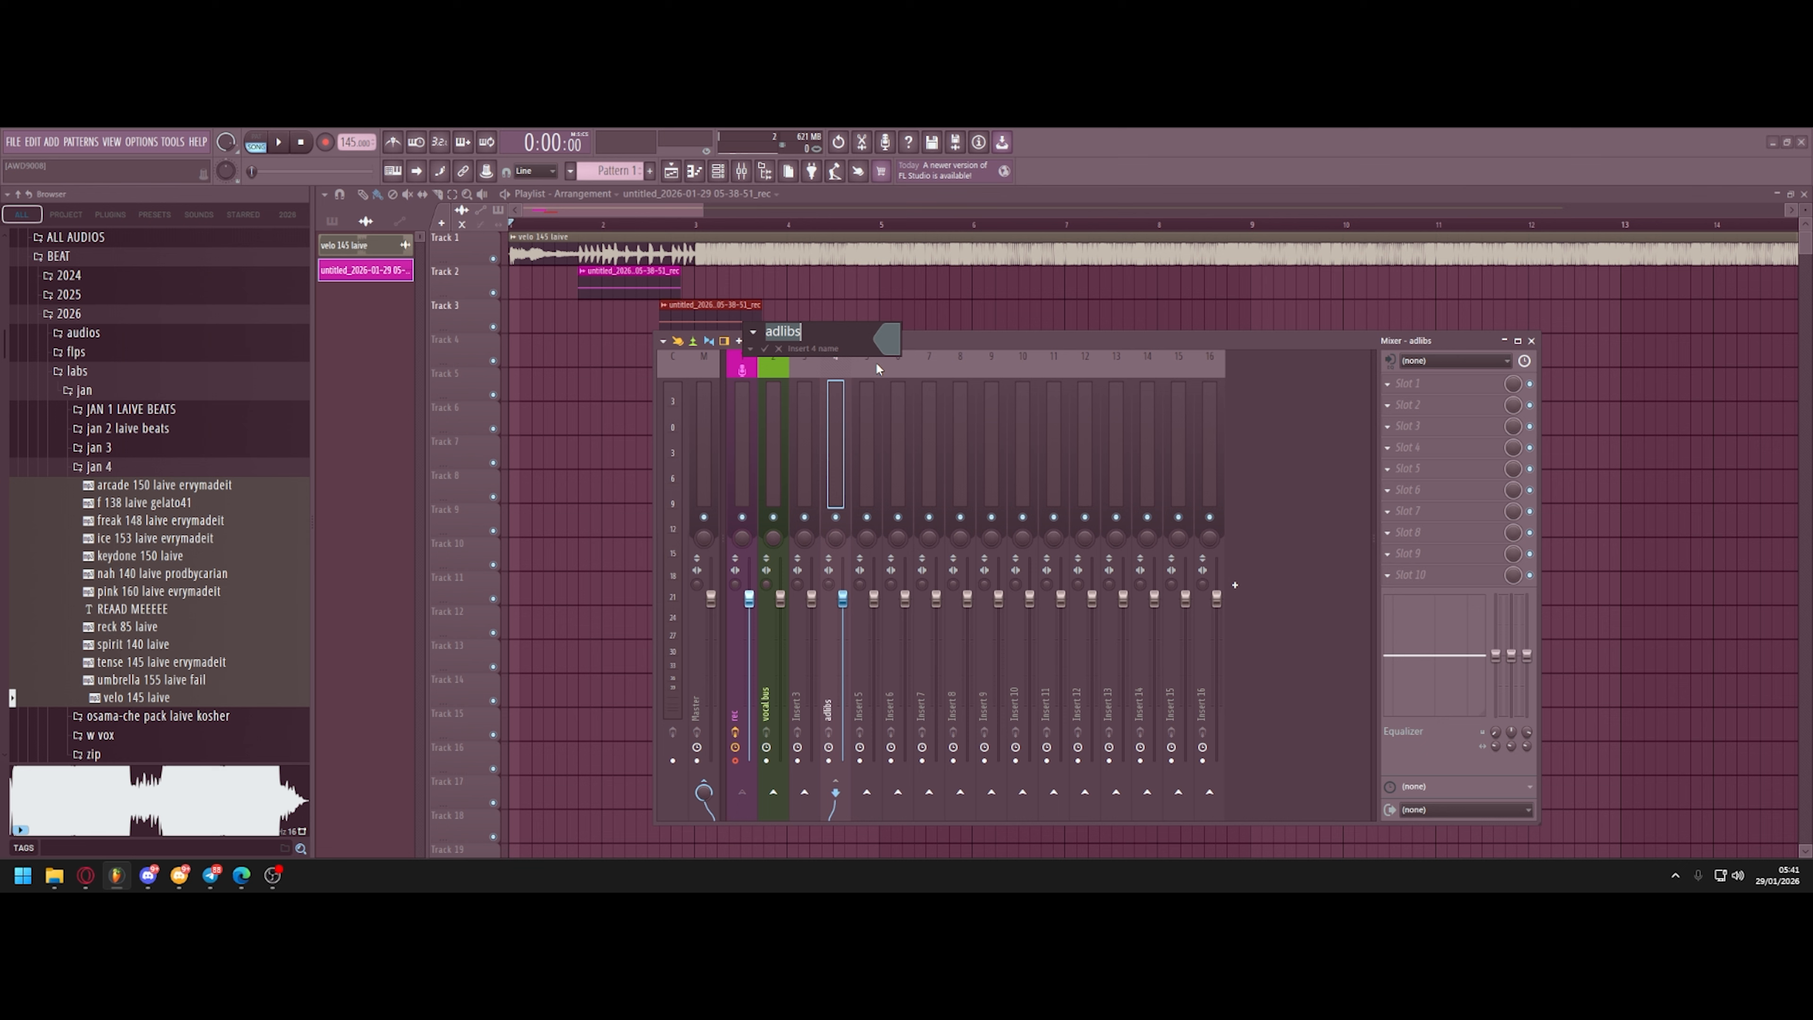
{"action": "key", "text": "Return"}
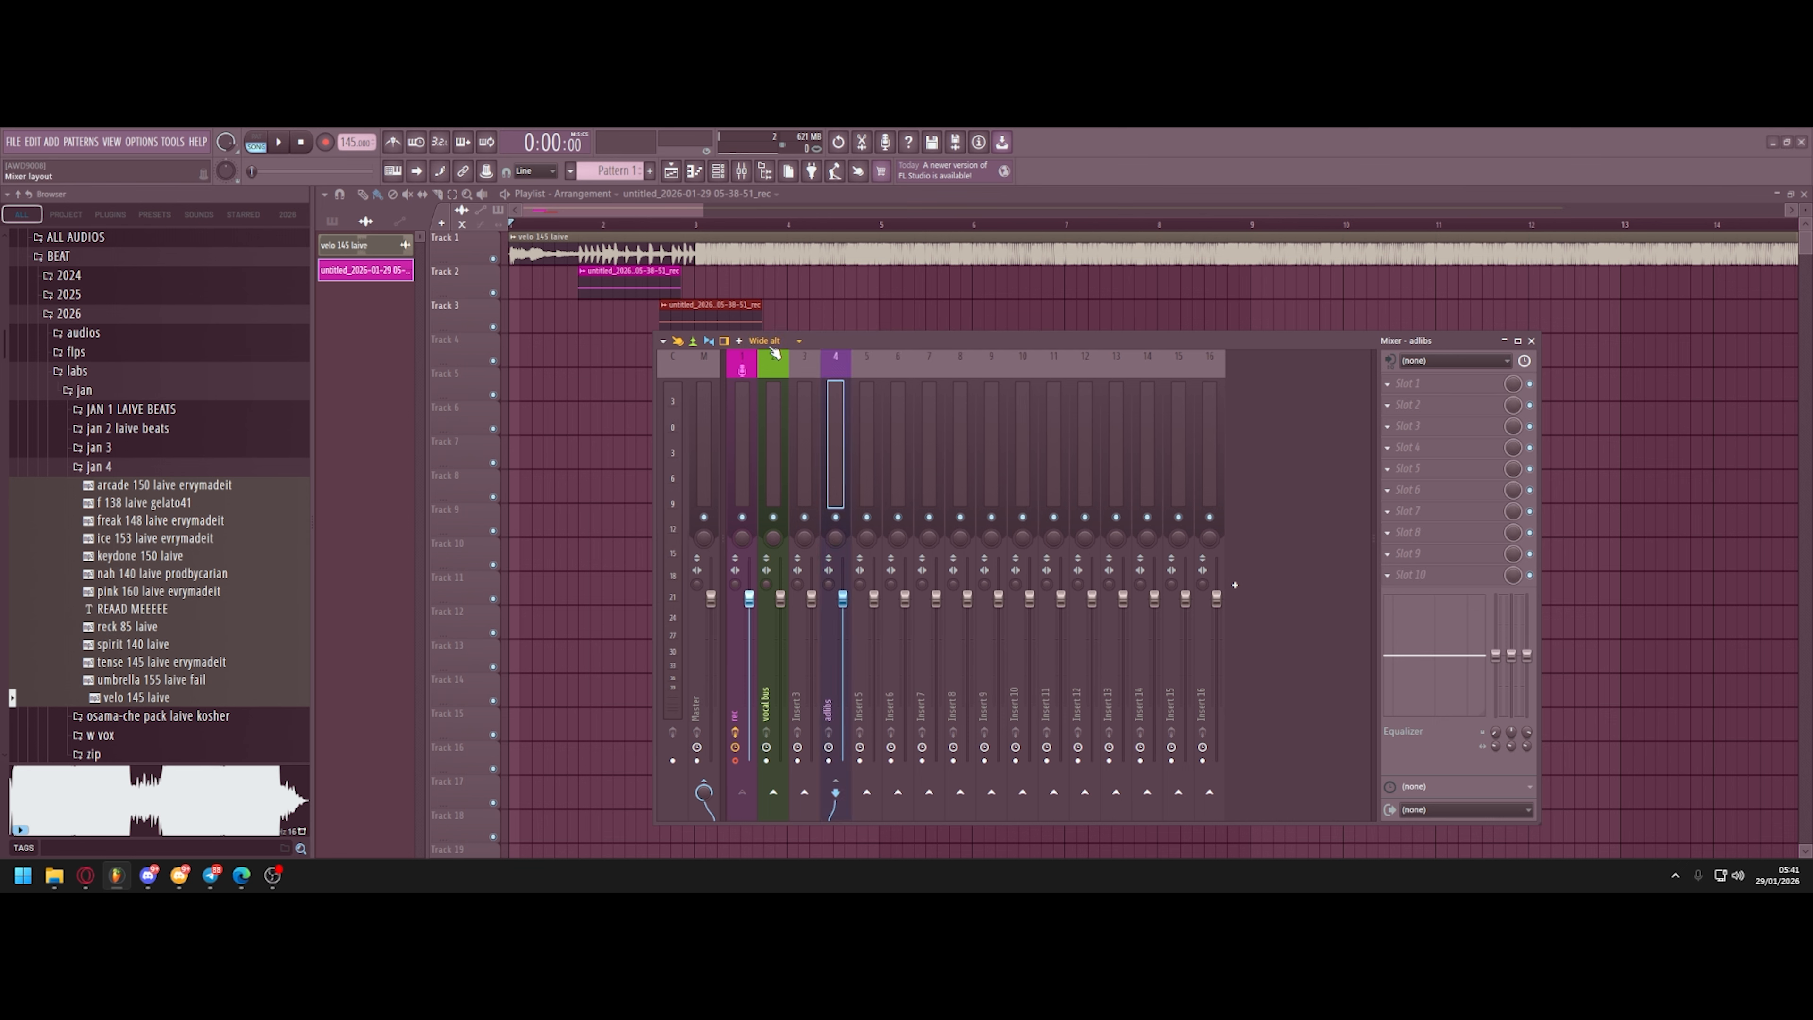
Rename mixer track Insert 6 as harmonies and give it the Dark Orchid colour #A41DB7.
{"action": "right_click", "coordinate": [887, 405]}
{"action": "left_click", "coordinate": [920, 355]}
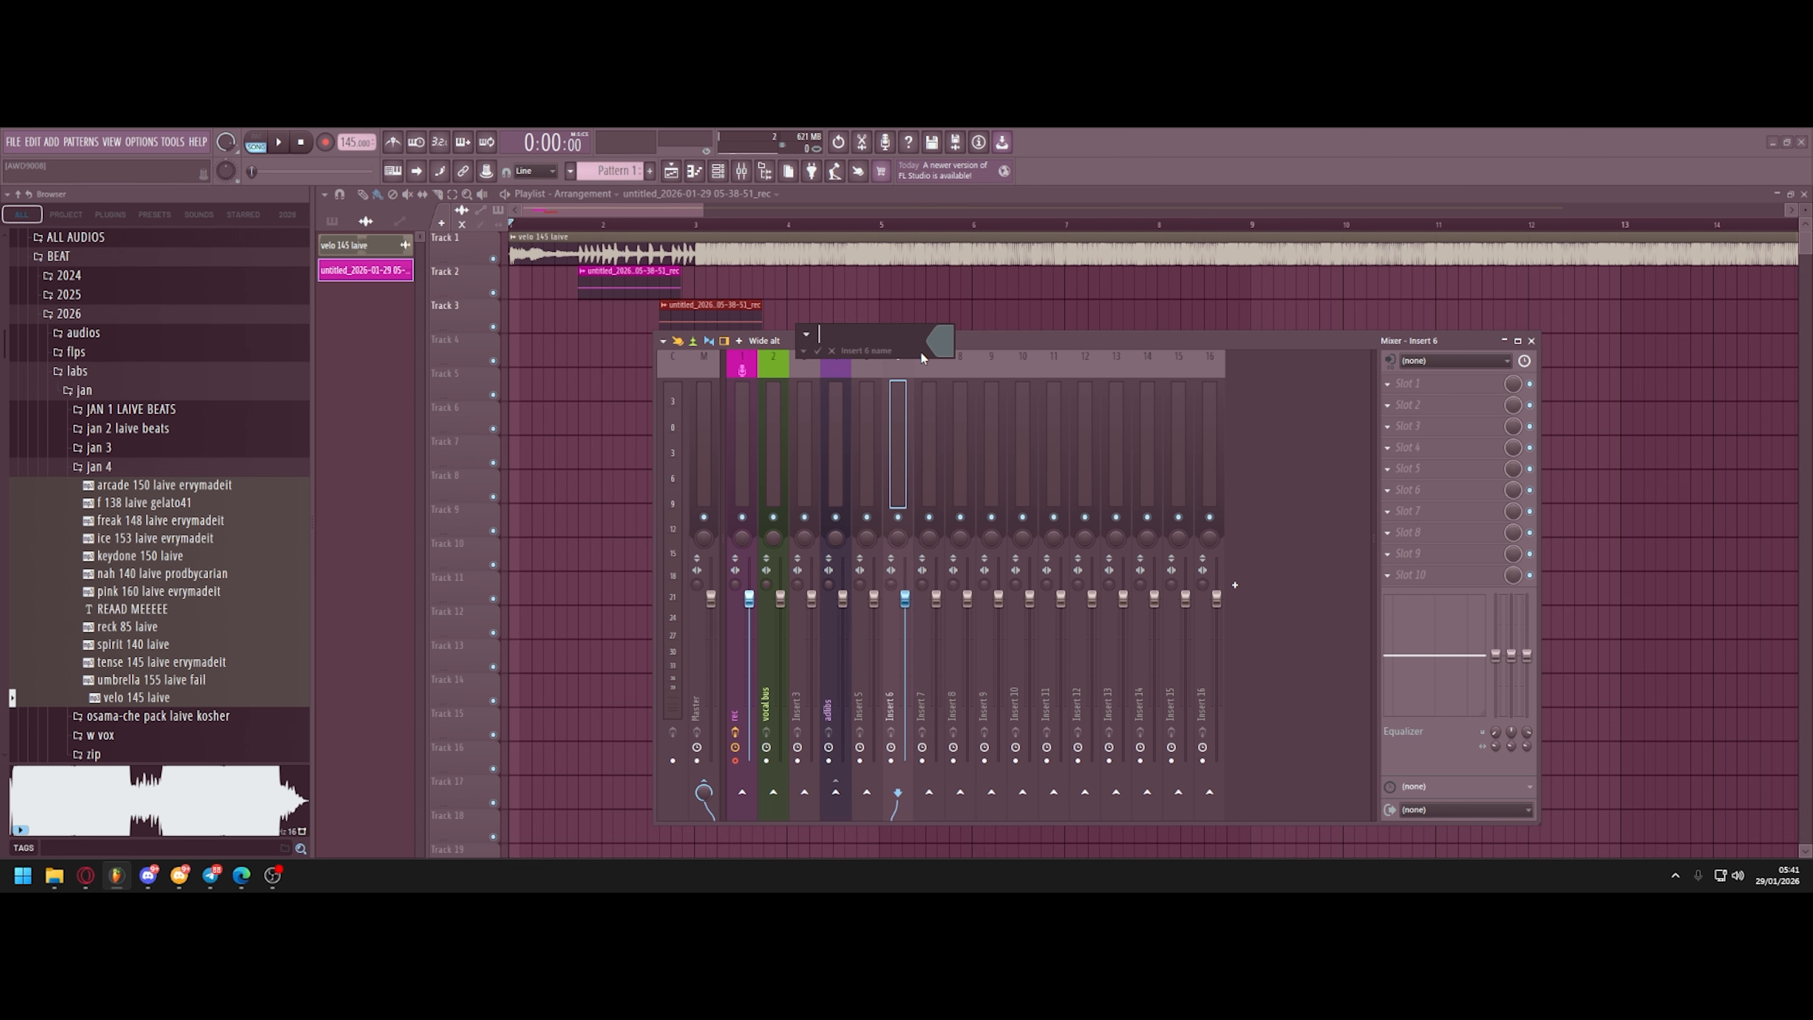
{"action": "type", "text": "harmonies"}
{"action": "left_click", "coordinate": [940, 340]}
{"action": "left_click", "coordinate": [1011, 444]}
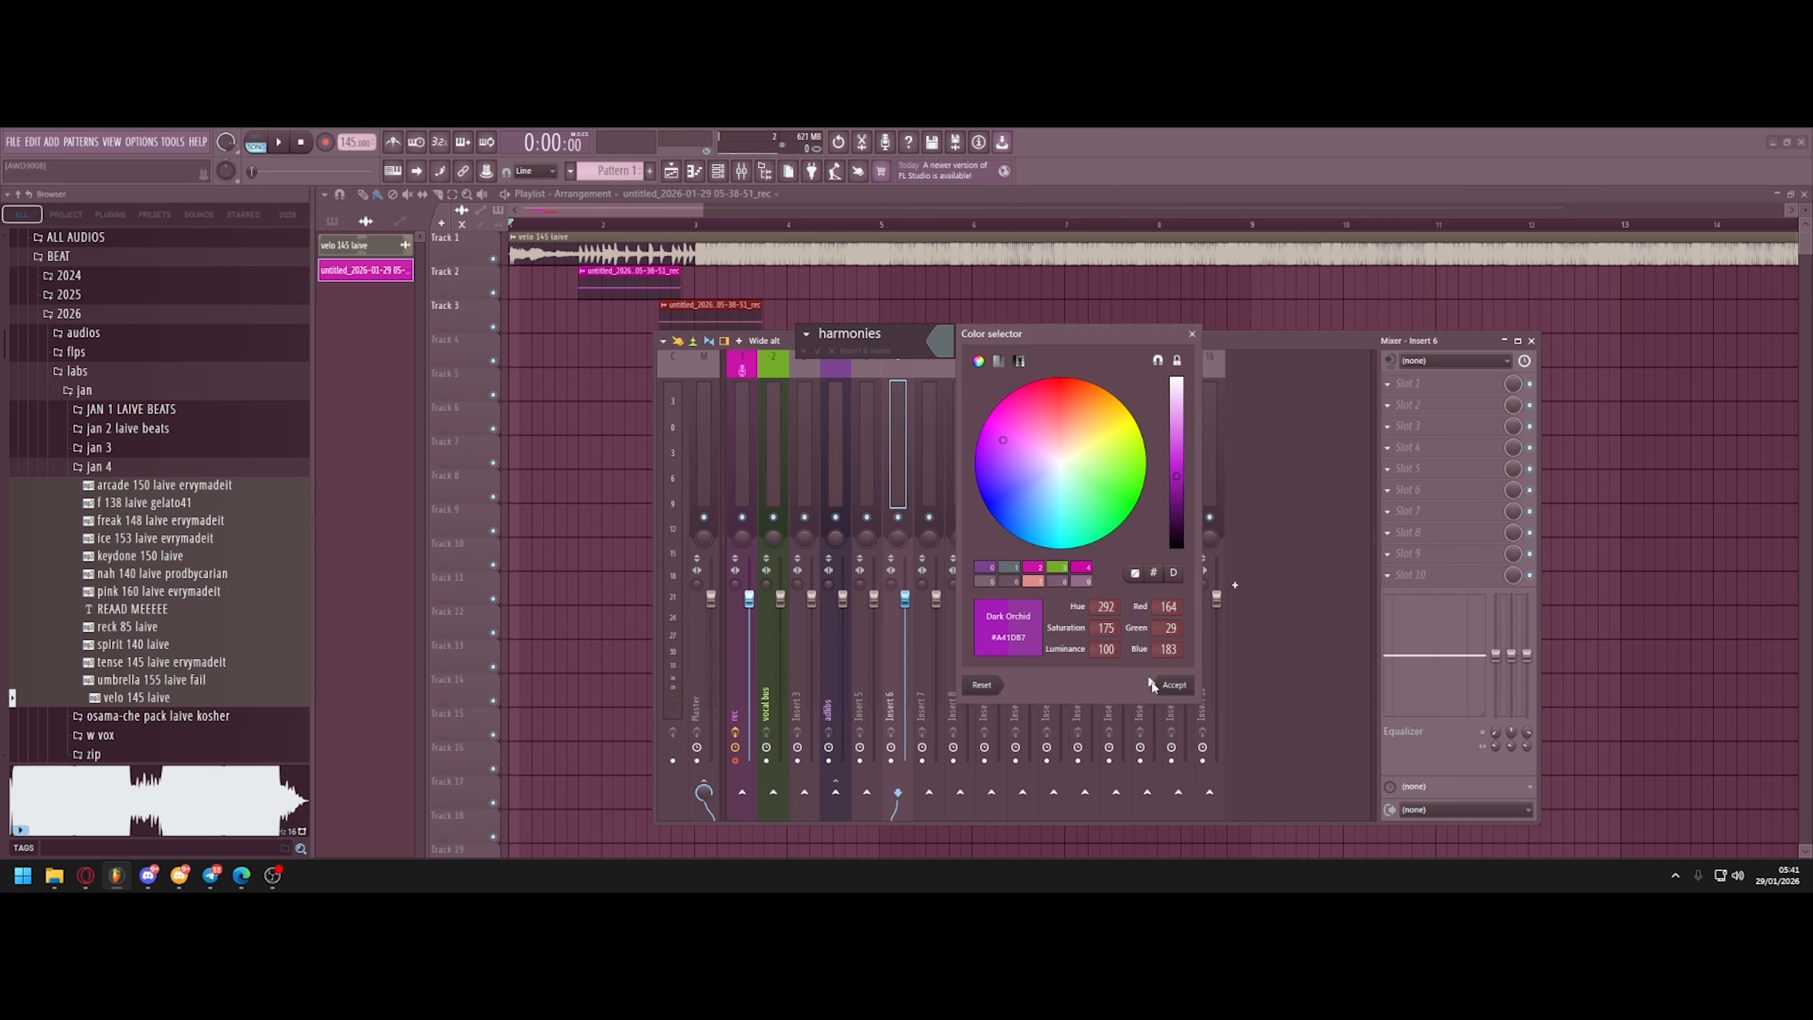
{"action": "left_click", "coordinate": [1172, 684]}
{"action": "left_click", "coordinate": [818, 351]}
Route the rec track's output to the adlibs track and return to the playlist.
{"action": "left_click", "coordinate": [745, 418]}
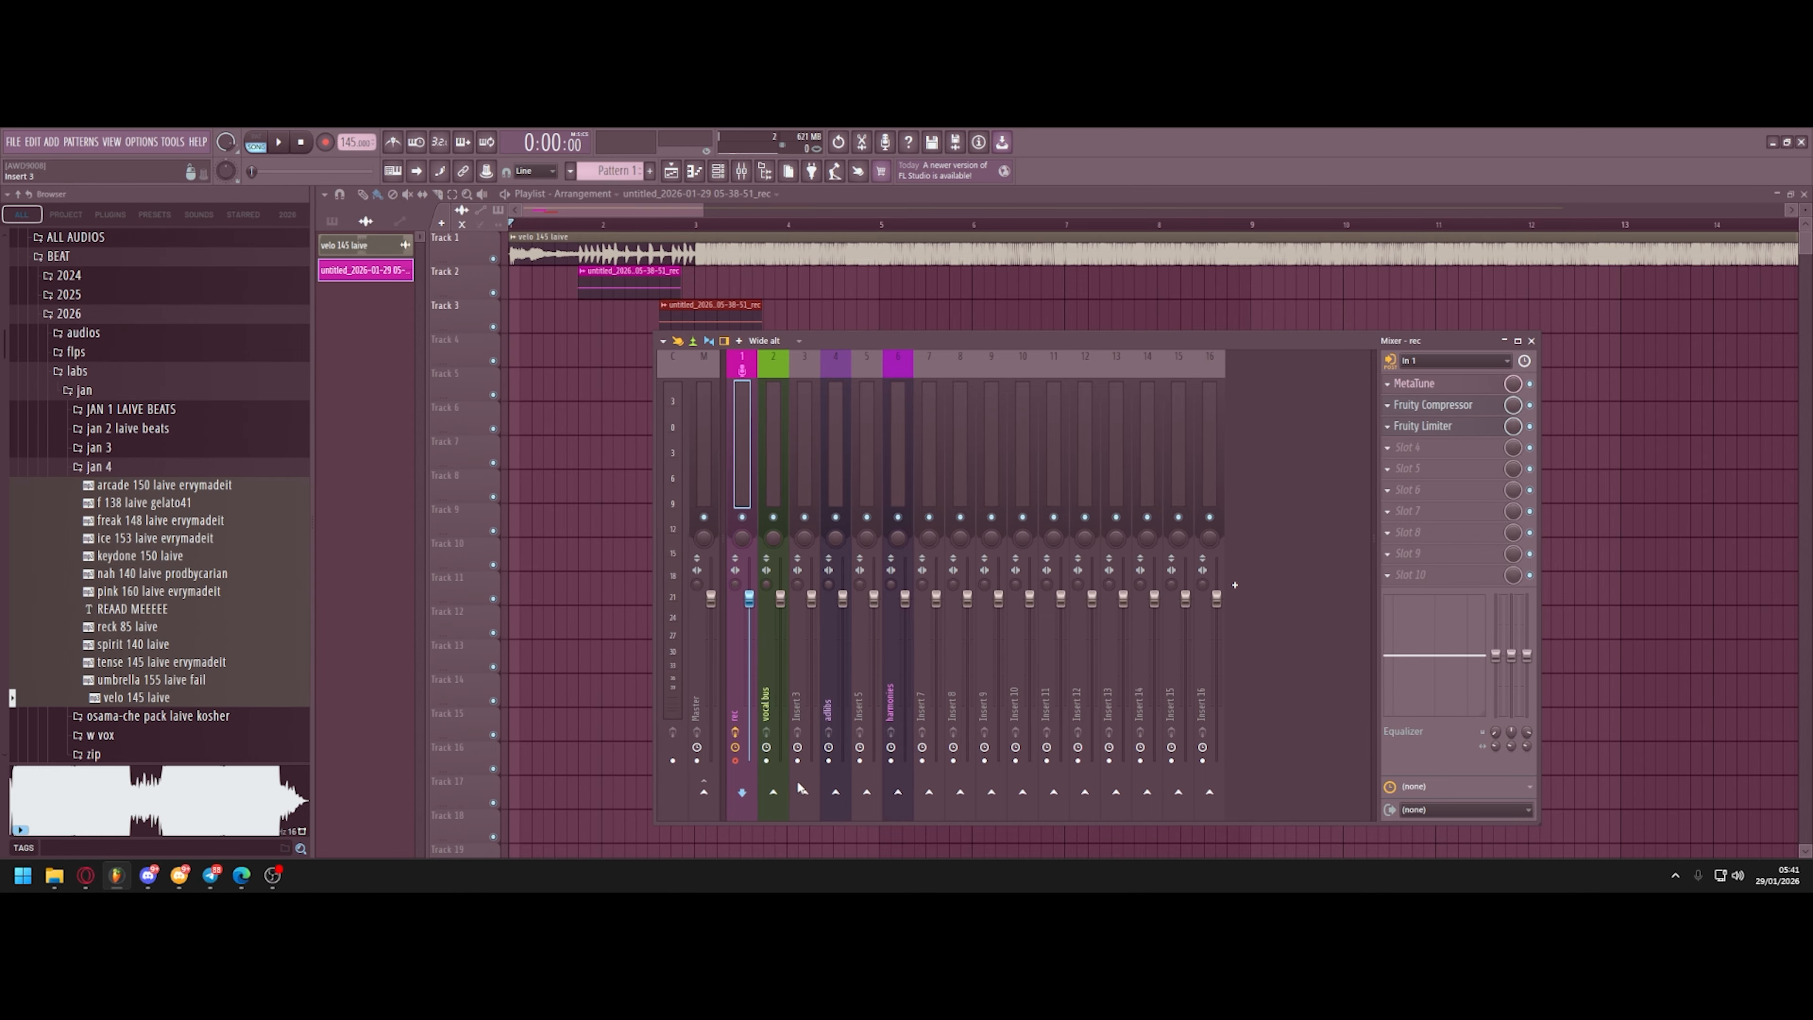
{"action": "left_click", "coordinate": [831, 422]}
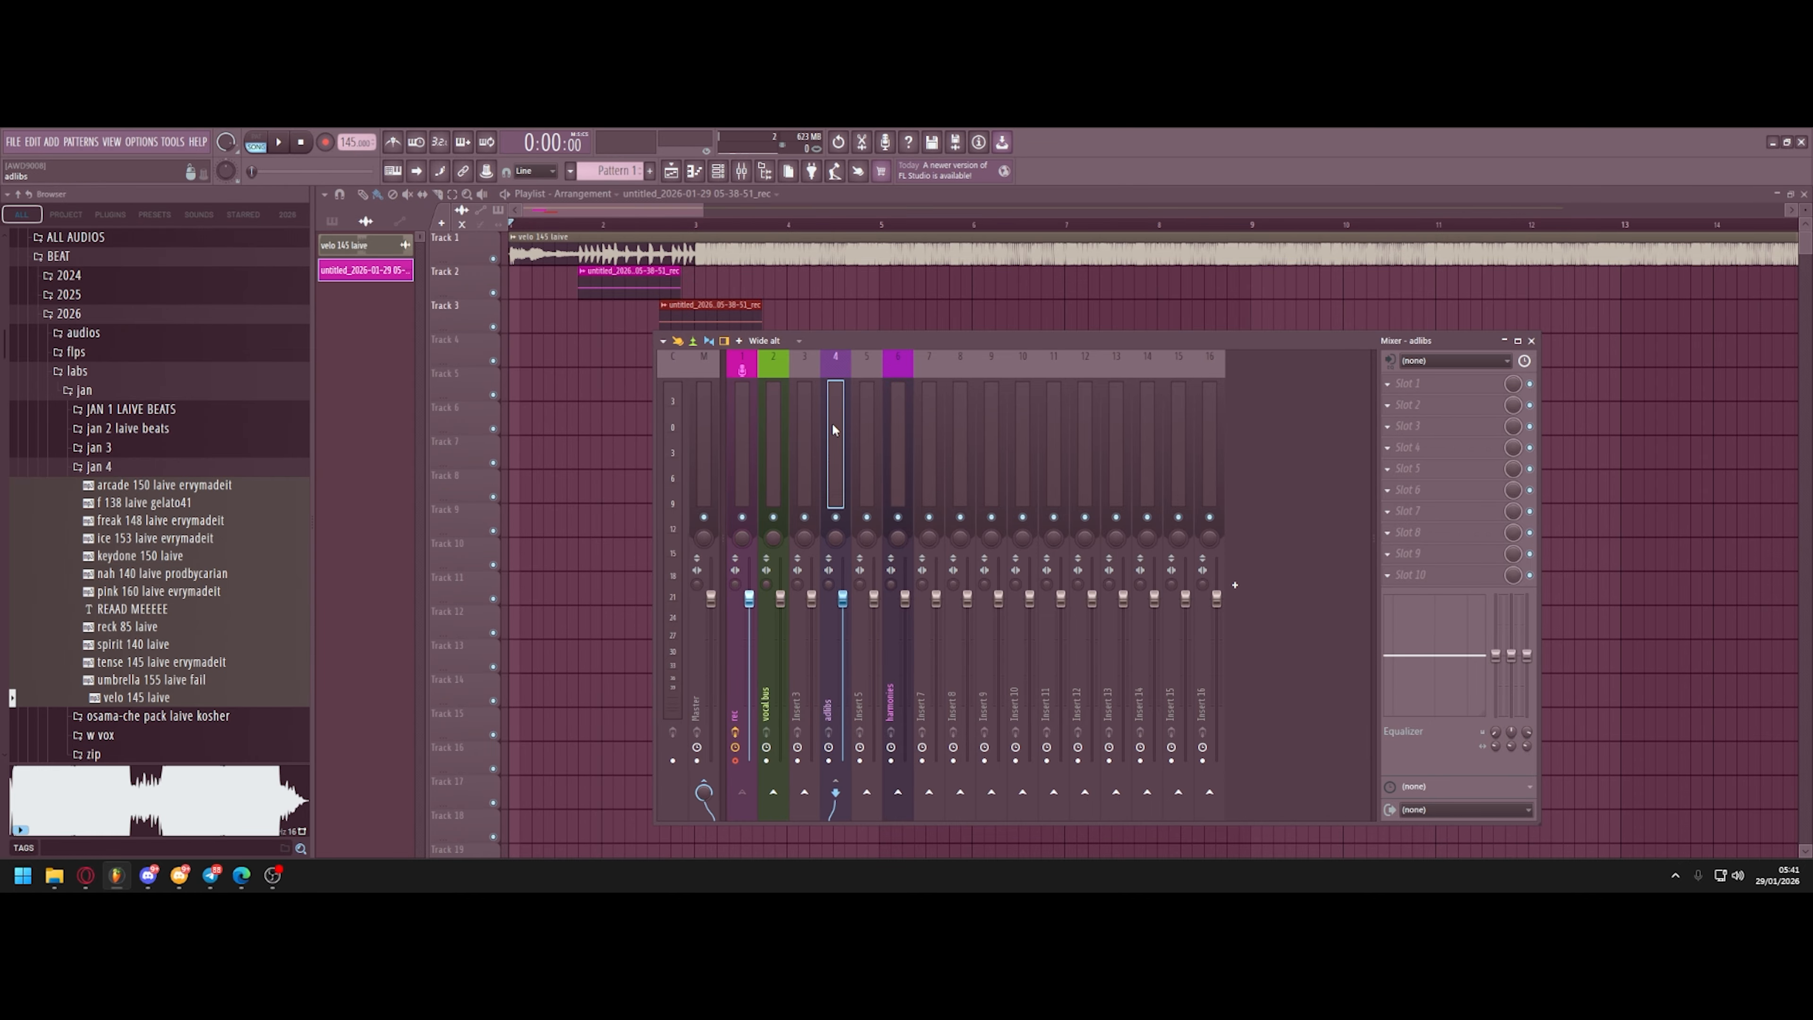
{"action": "left_click", "coordinate": [737, 415]}
{"action": "key", "text": "F9"}
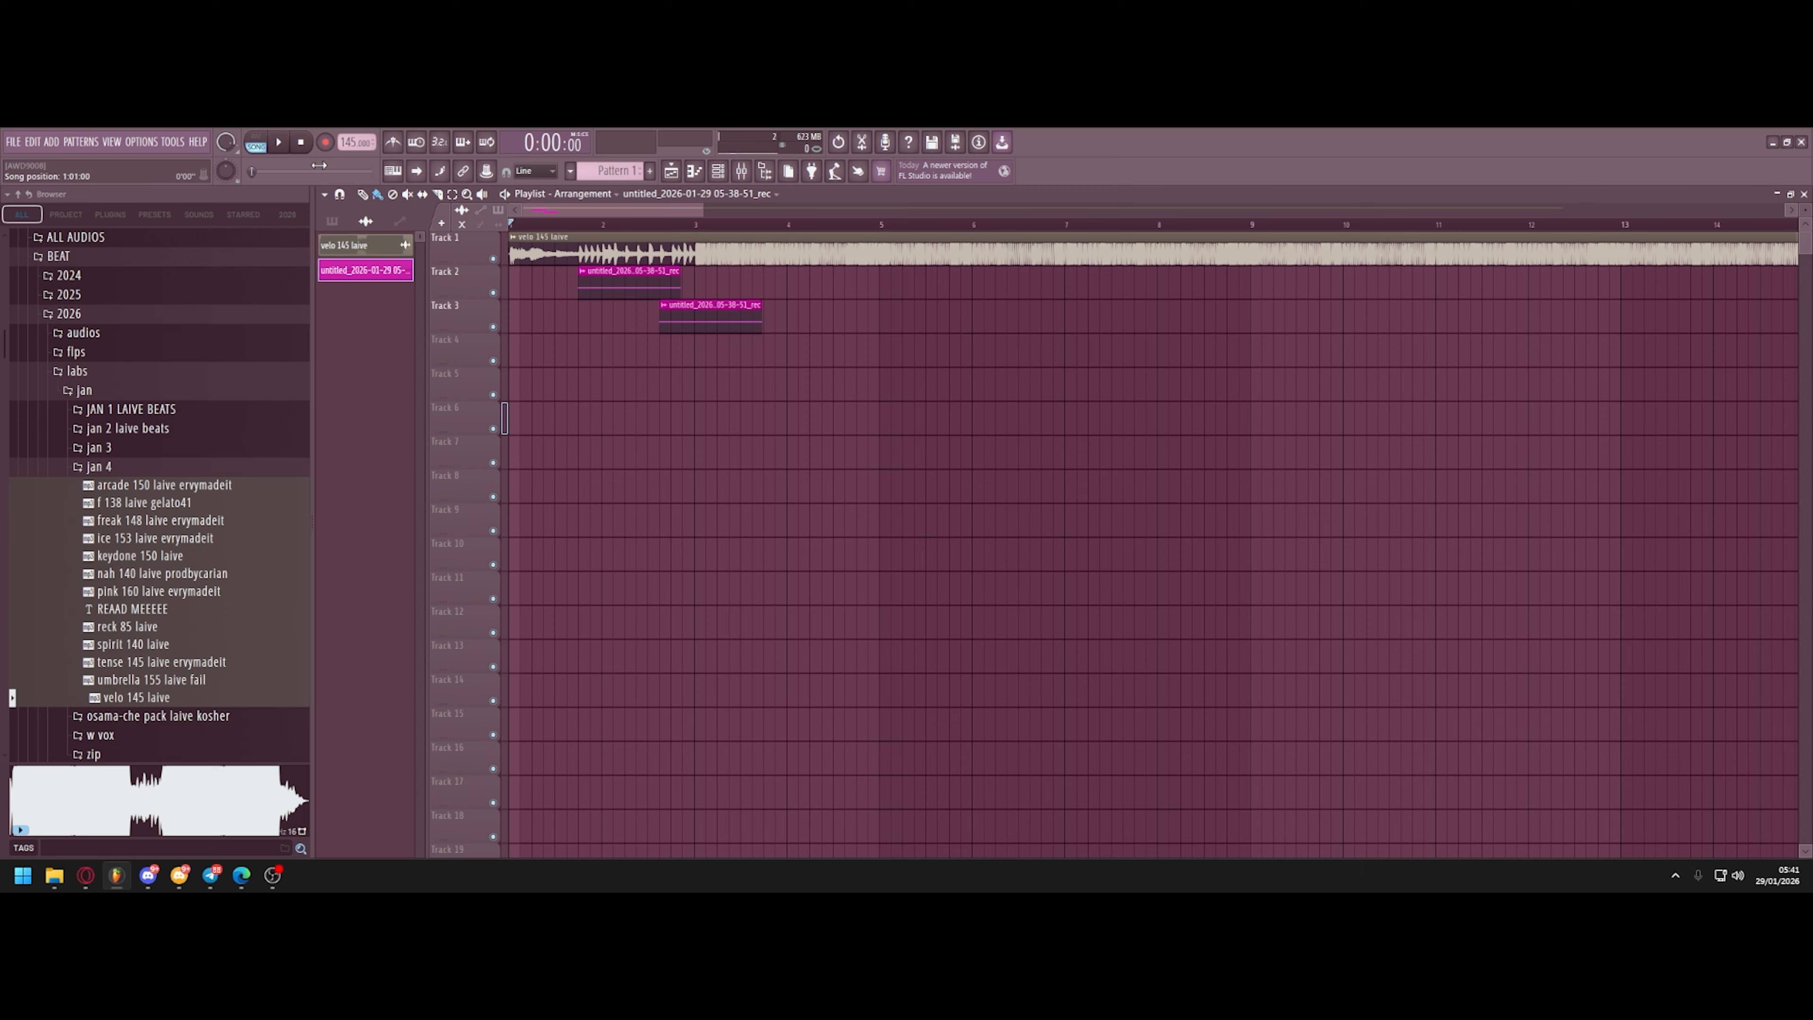
Mute playlist Track 1 and record a short take through the adlibs routing.
{"action": "key", "text": "space"}
{"action": "left_click", "coordinate": [493, 259]}
{"action": "scroll", "coordinate": [512, 318], "scroll_direction": "up", "scroll_amount": 3}
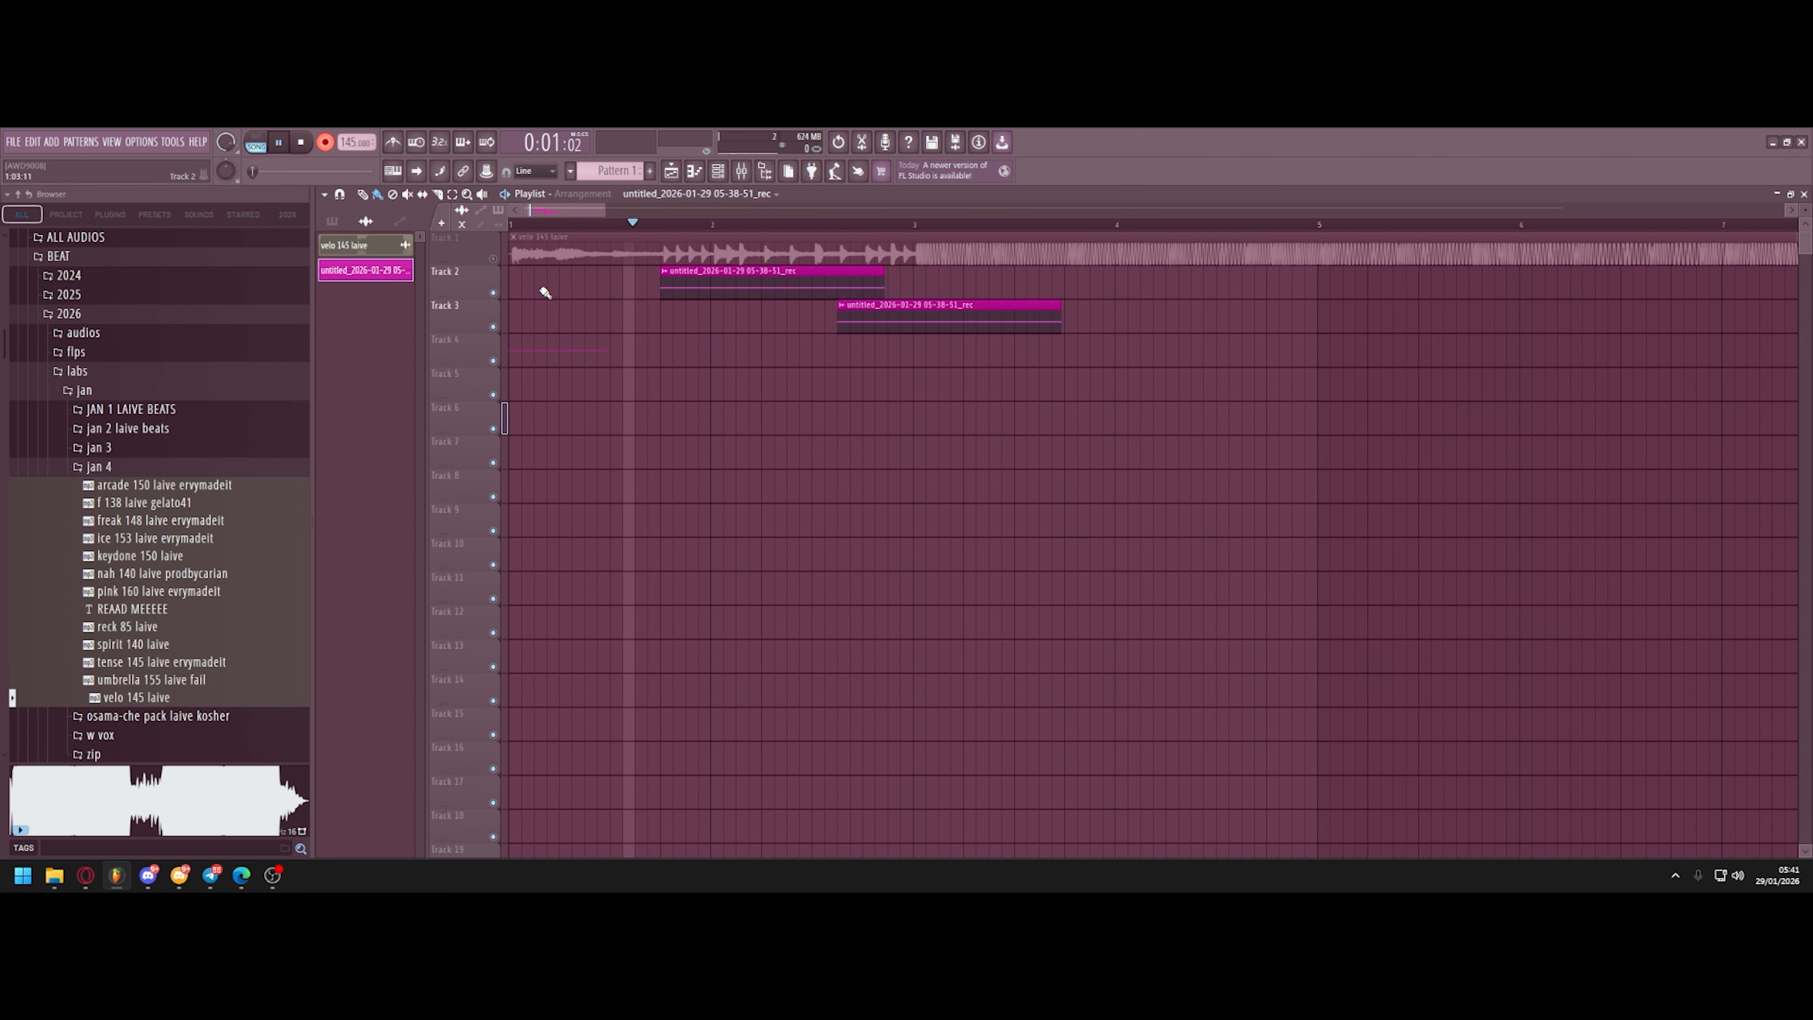
{"action": "key", "text": "space"}
Examine the target mixer tracks in the channel settings of the new Track 4 clip and the earlier Track 2 clip.
{"action": "double_click", "coordinate": [600, 358]}
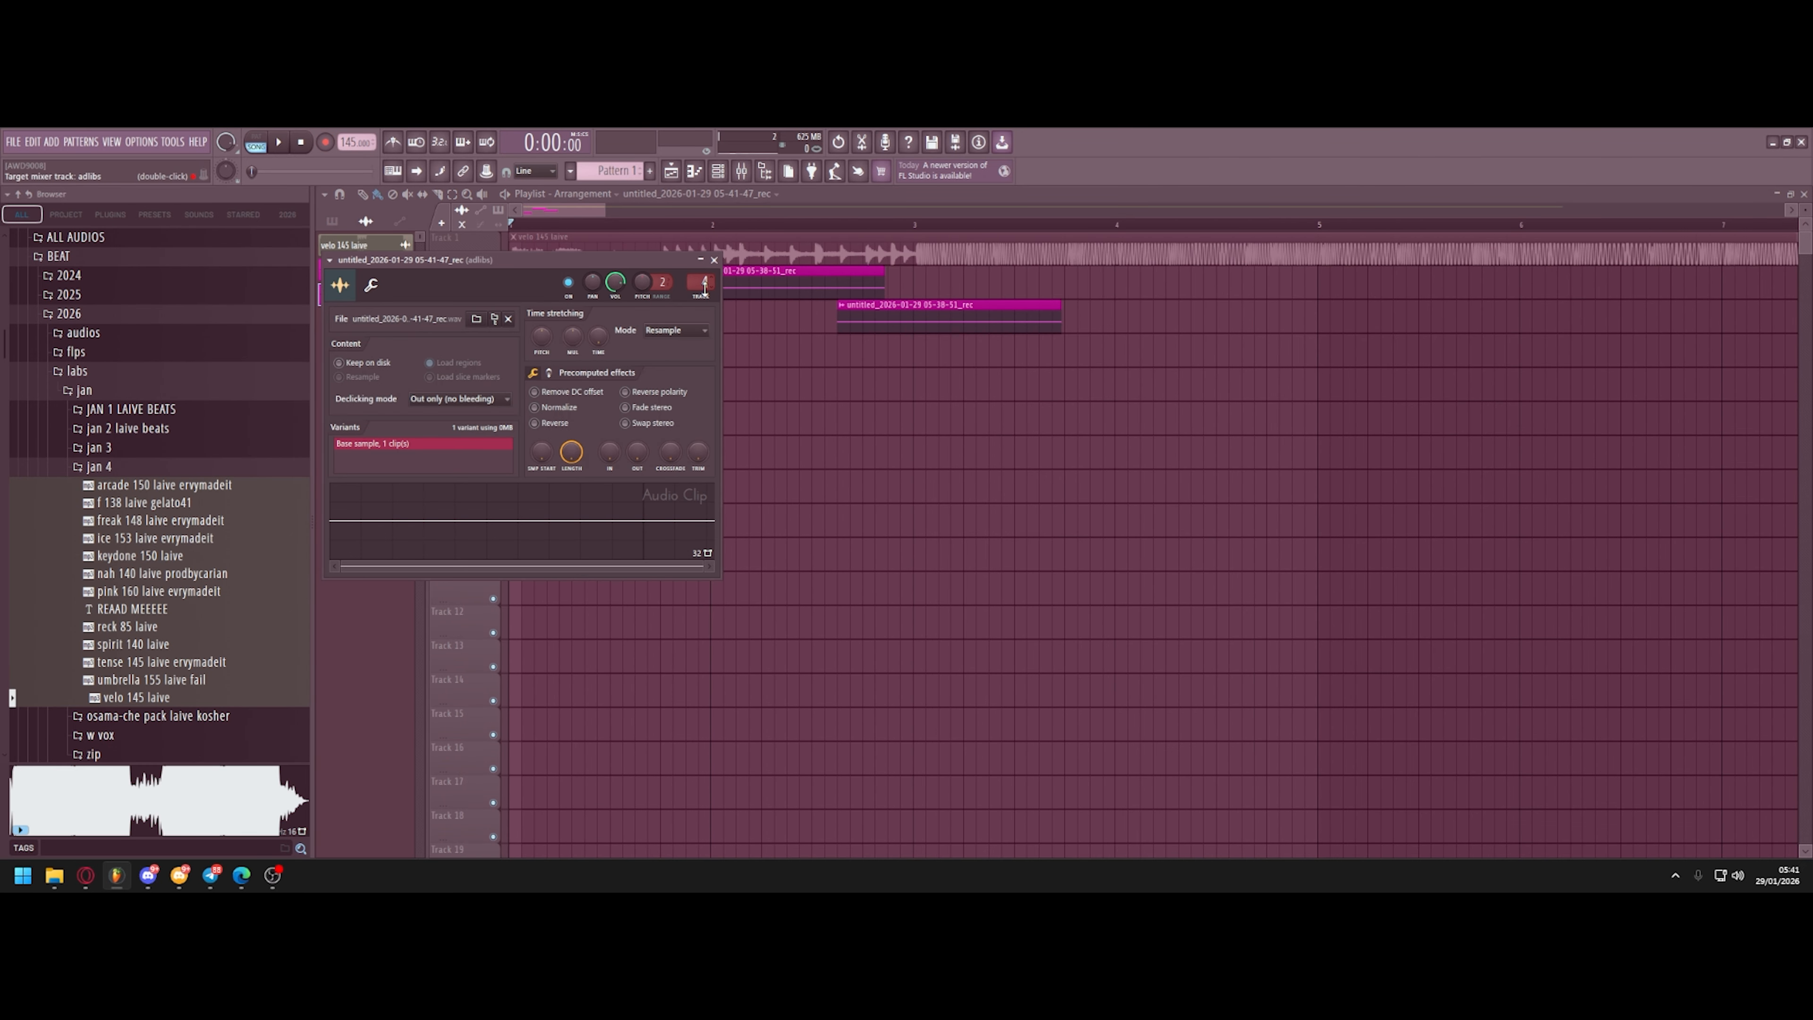
{"action": "key", "text": "Escape"}
{"action": "double_click", "coordinate": [779, 285]}
{"action": "key", "text": "Escape"}
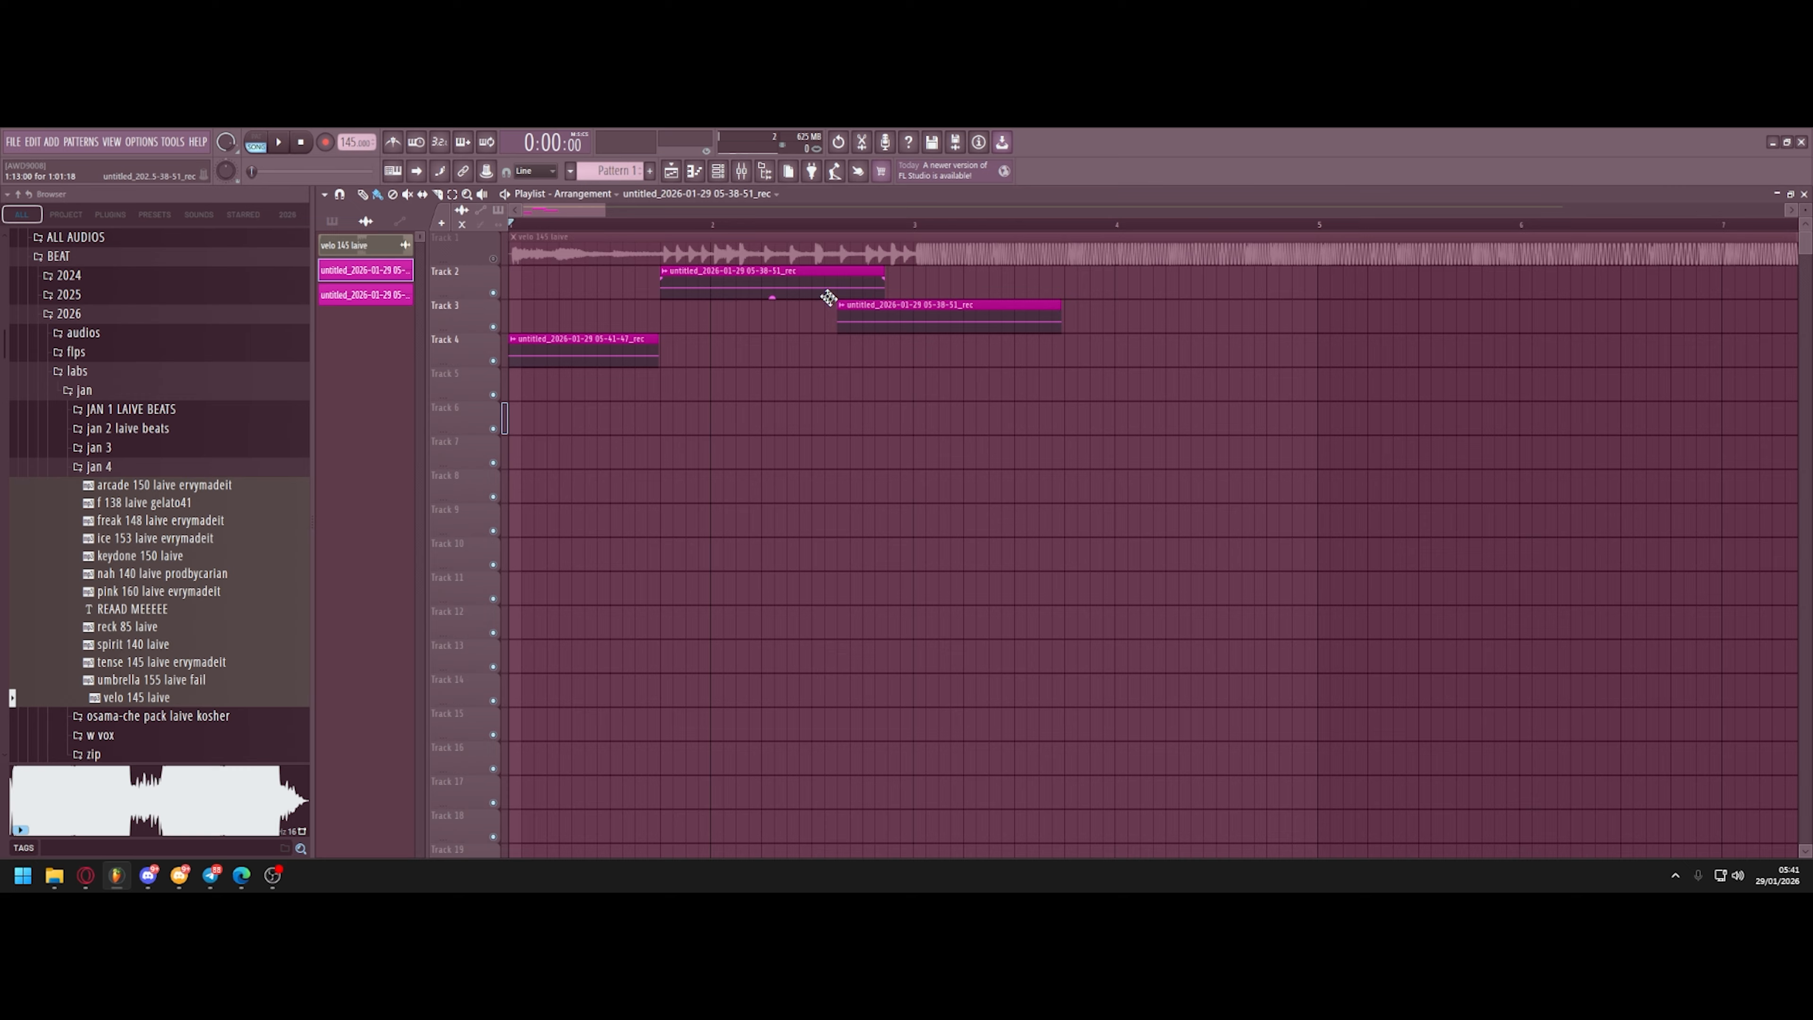
{"action": "left_click_drag", "start_coordinate": [748, 263], "coordinate": [970, 379]}
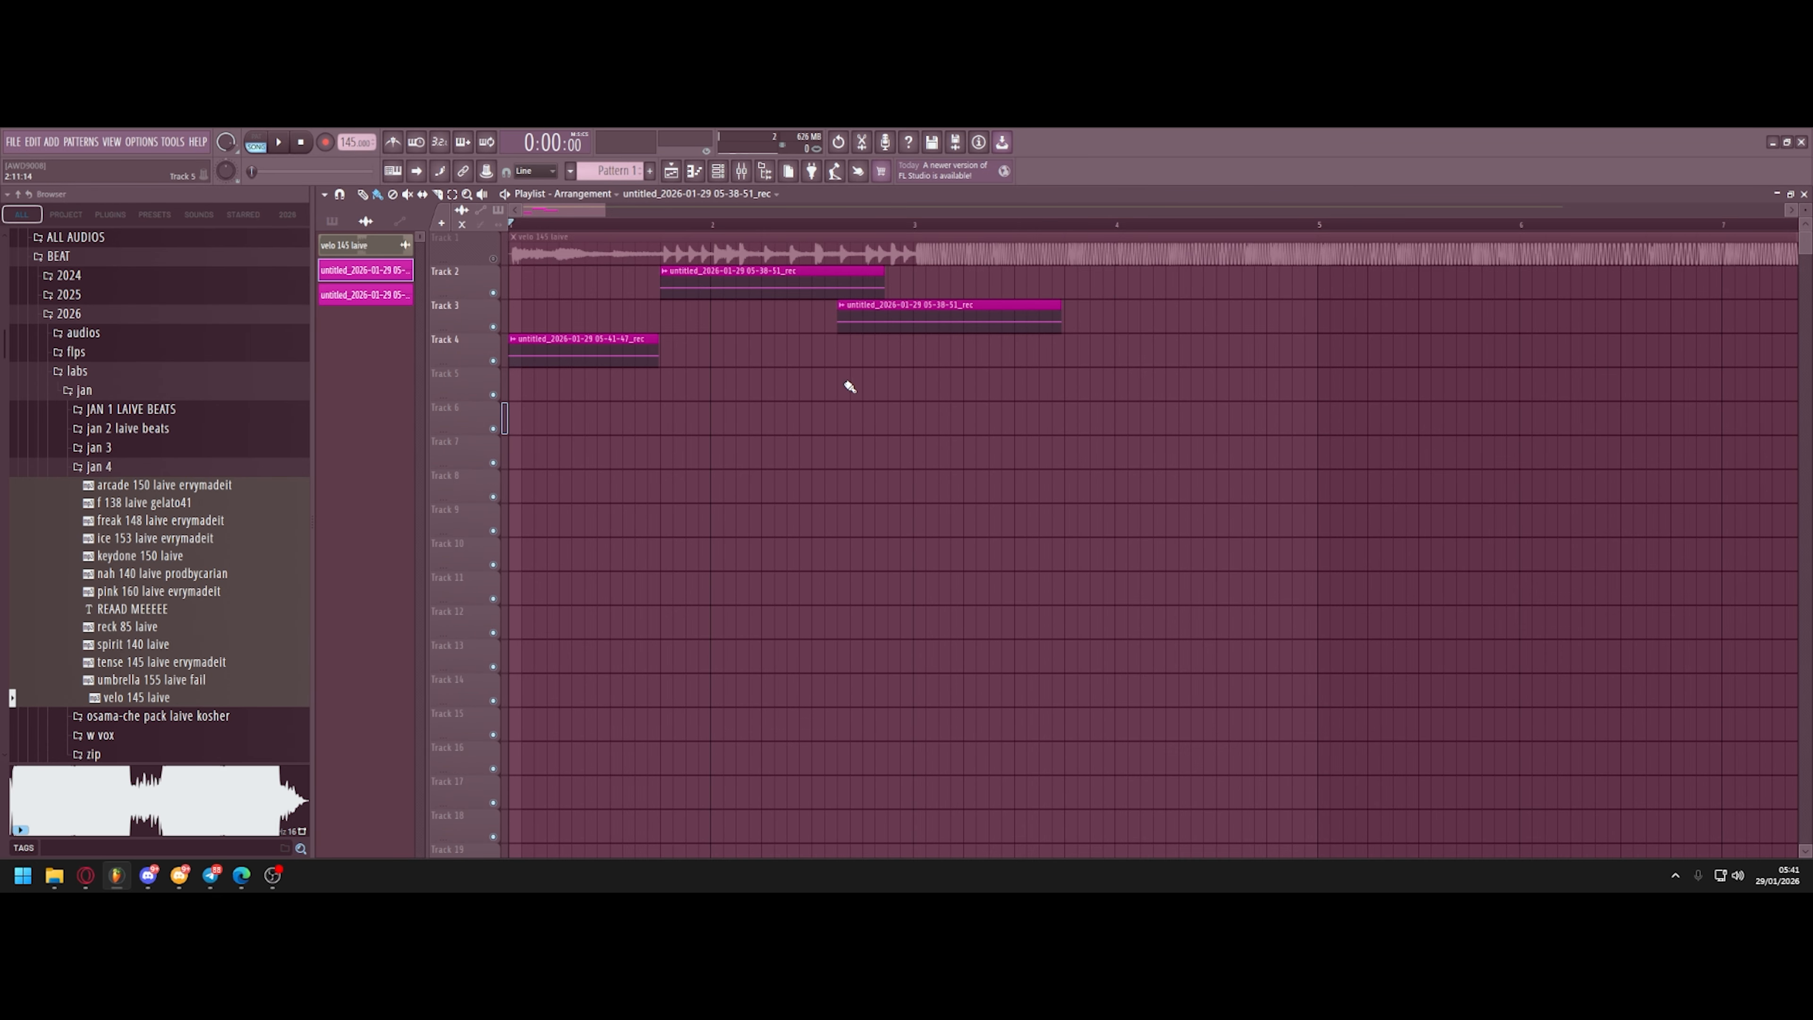
{"action": "left_click", "coordinate": [722, 388], "text": "ctrl"}
{"action": "double_click", "coordinate": [611, 361]}
{"action": "key", "text": "Escape"}
{"action": "scroll", "coordinate": [795, 366], "scroll_direction": "down", "scroll_amount": 1}
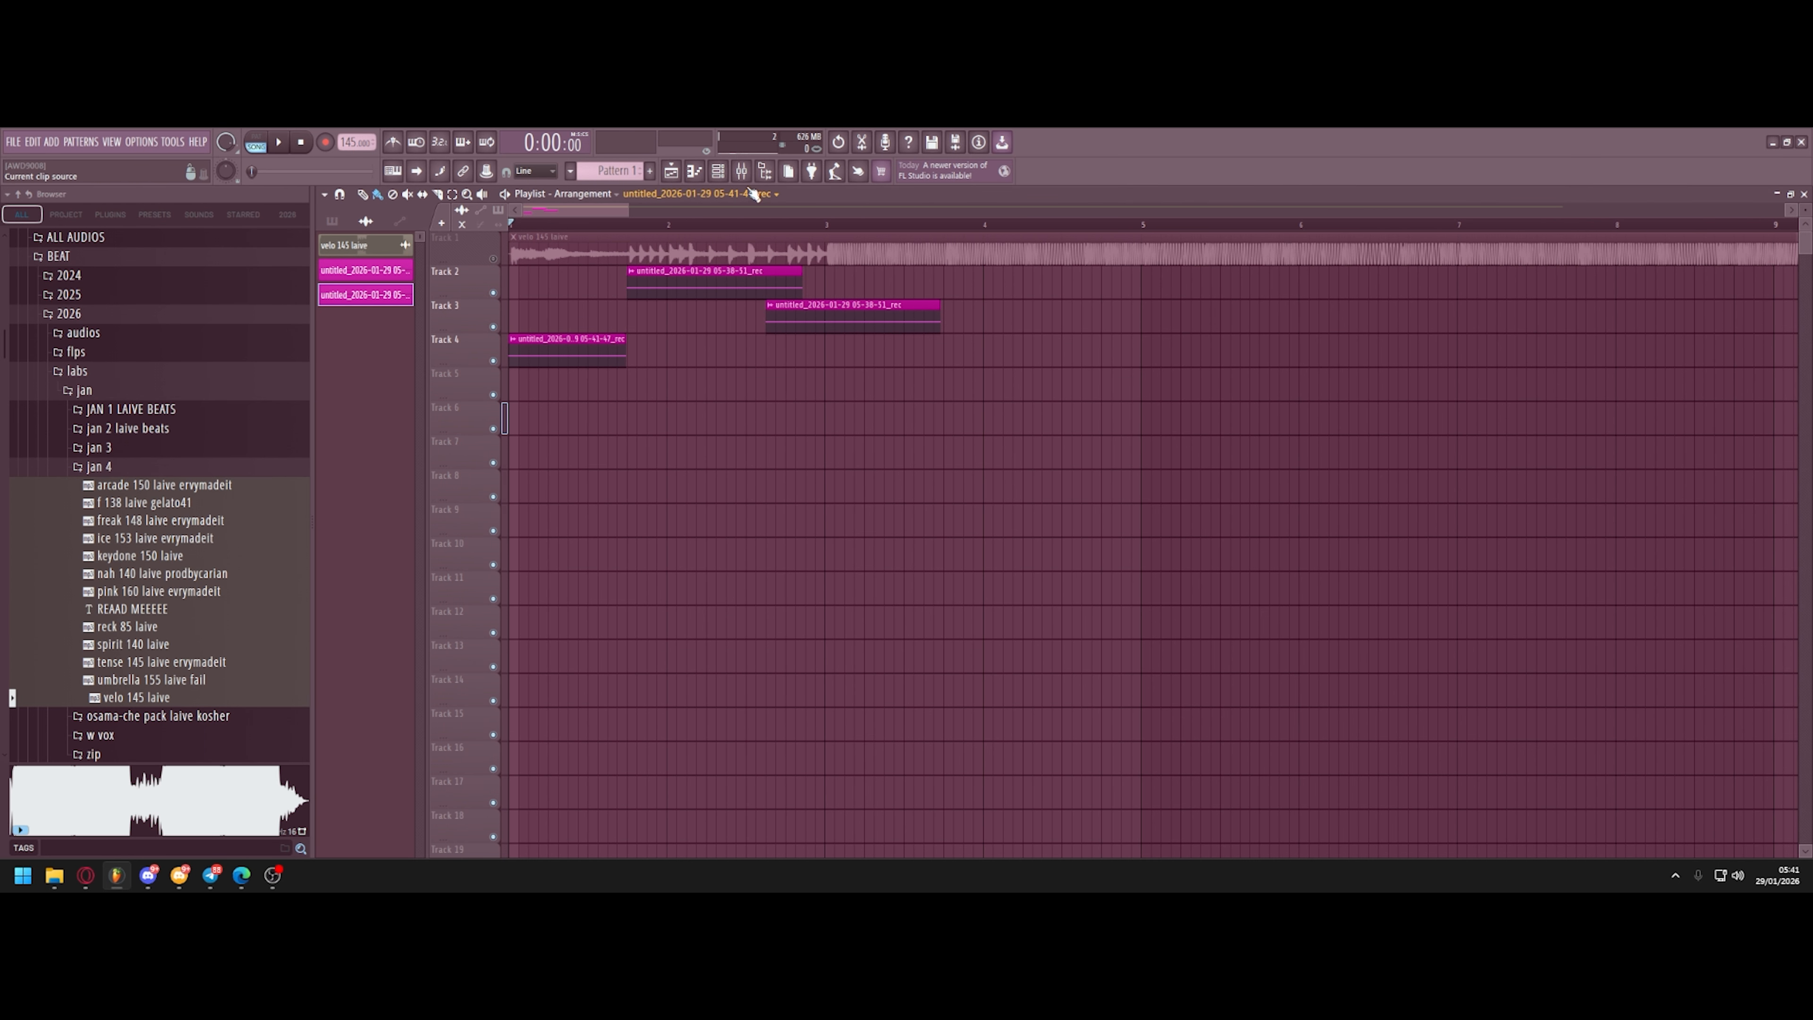
{"action": "left_click", "coordinate": [741, 171]}
{"action": "left_click", "coordinate": [782, 406]}
{"action": "right_click", "coordinate": [782, 409]}
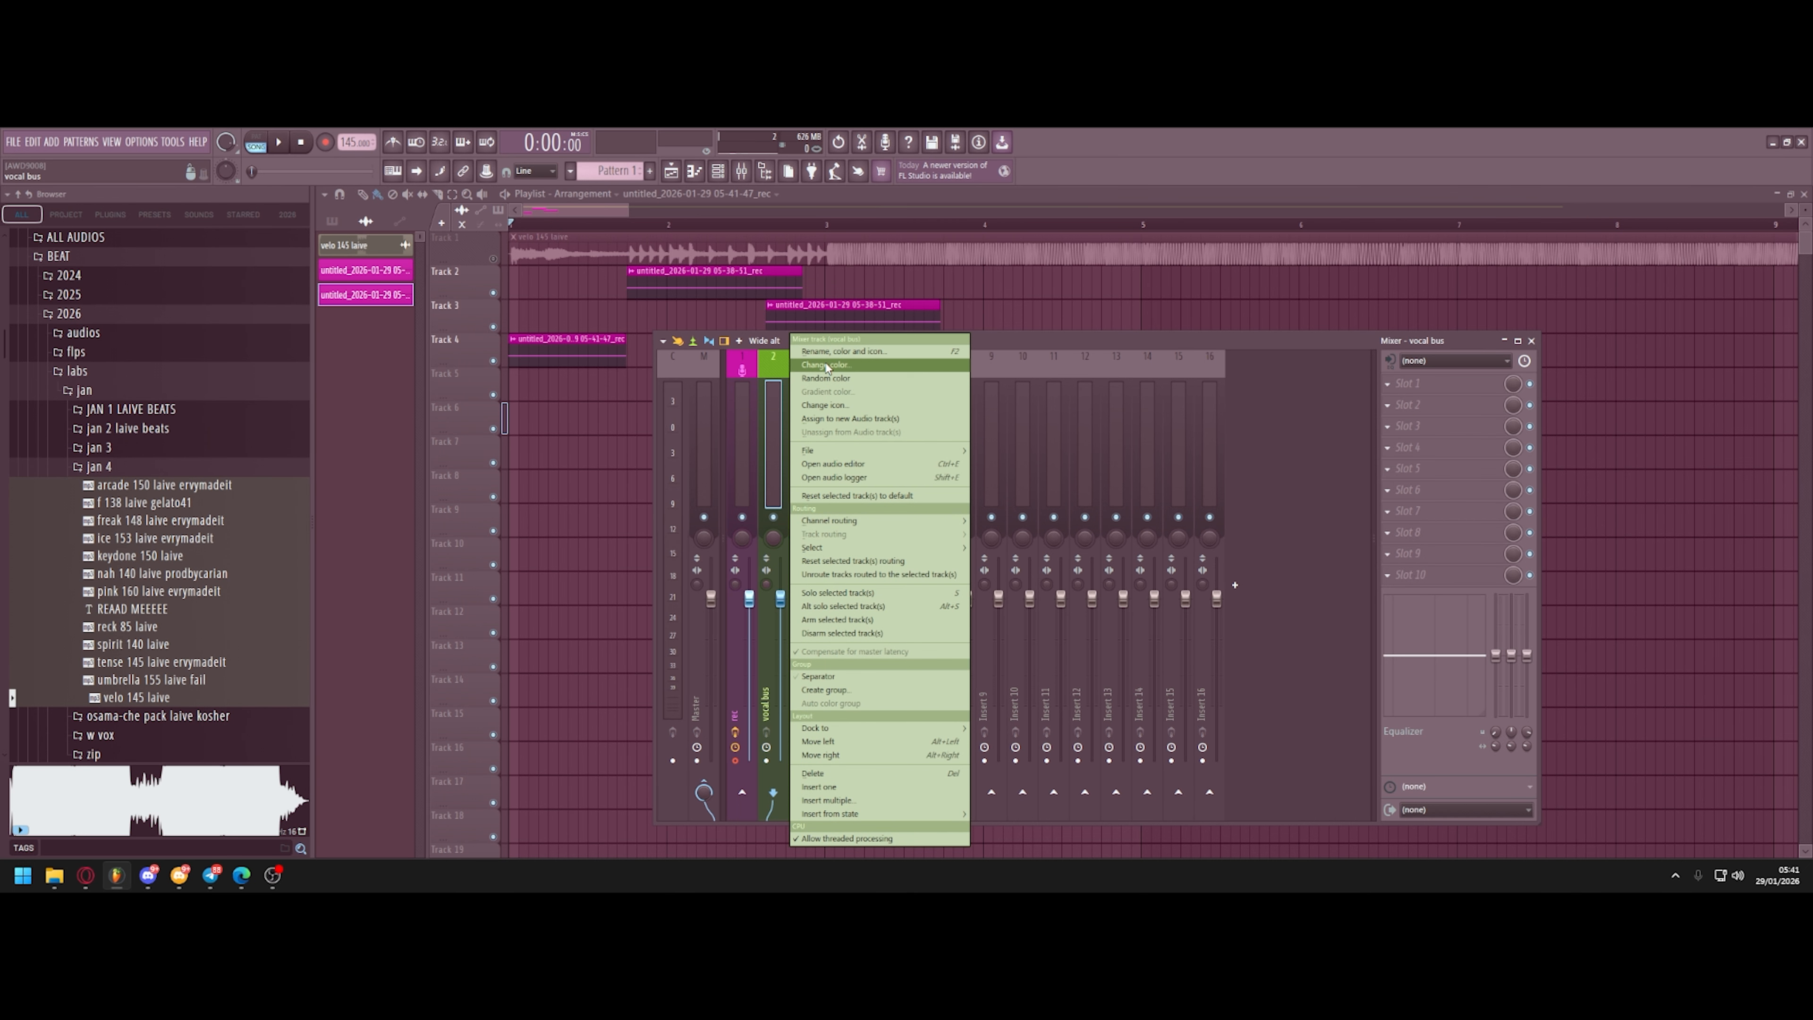
{"action": "left_click", "coordinate": [821, 351]}
{"action": "type", "text": "main vox"}
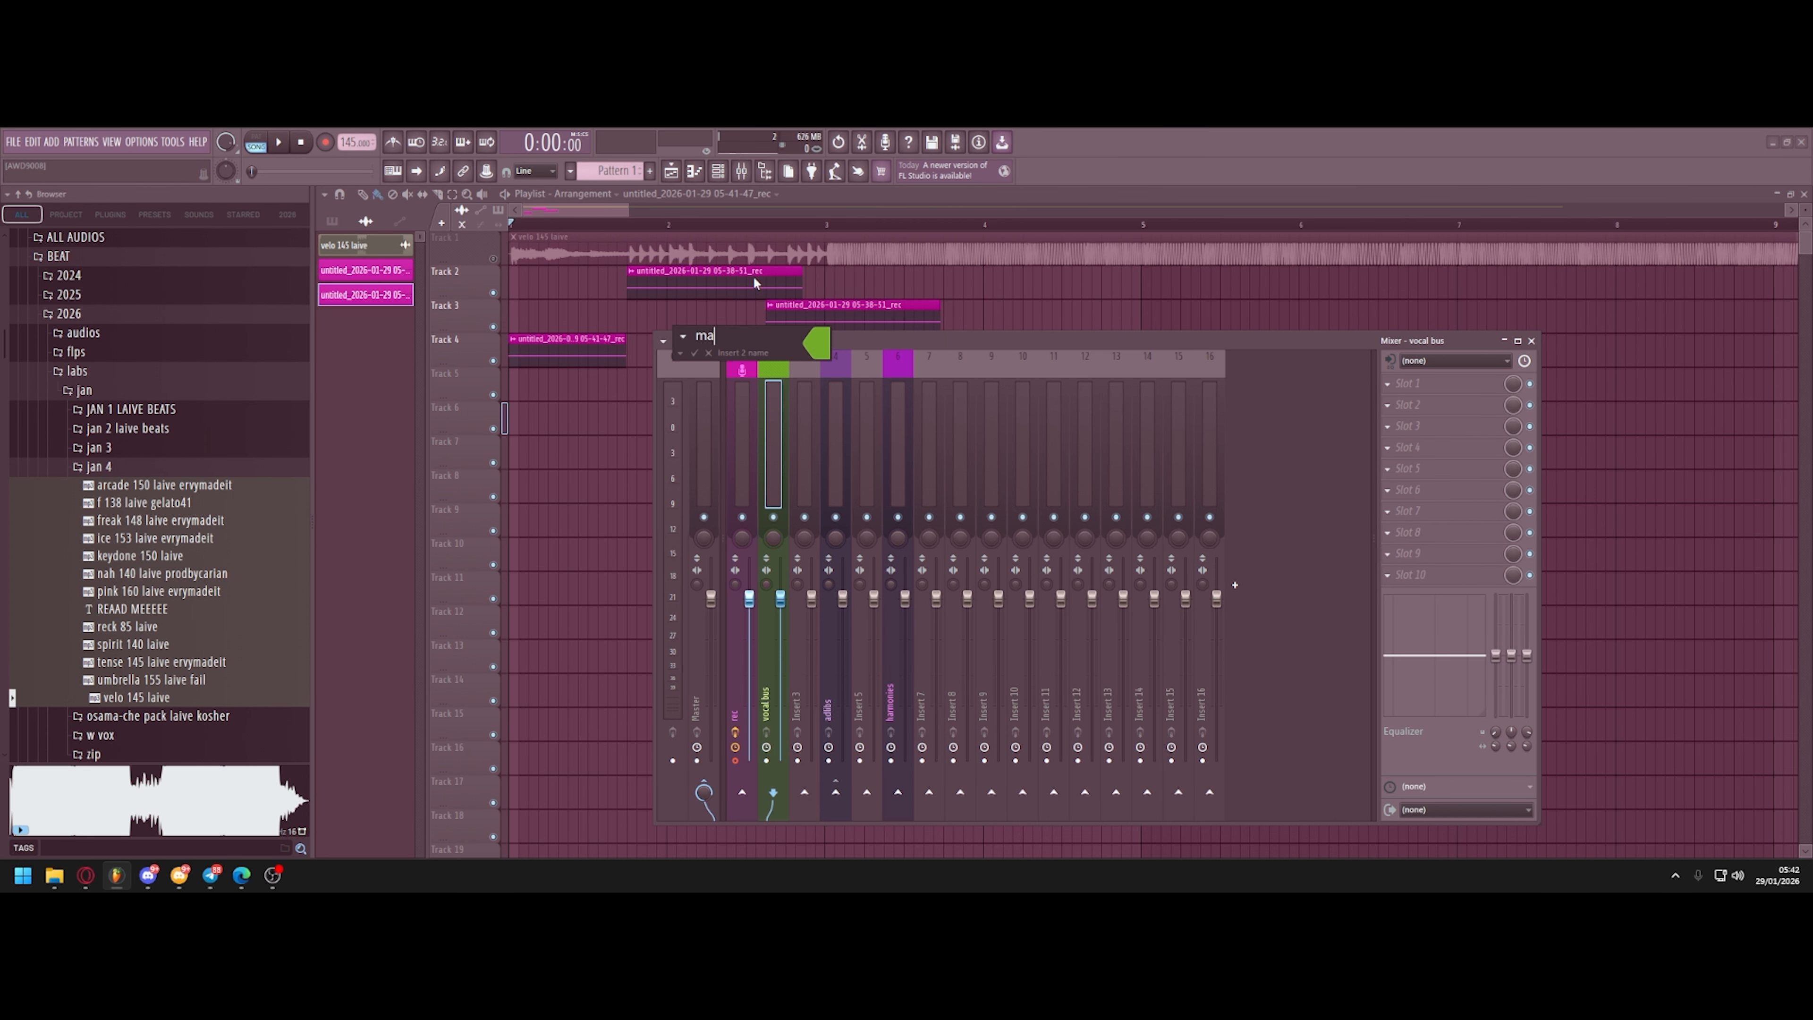
{"action": "left_click", "coordinate": [709, 353]}
Reroute the rec track's output from the adlibs track to the harmonies track and return to the playlist.
{"action": "left_click", "coordinate": [742, 399]}
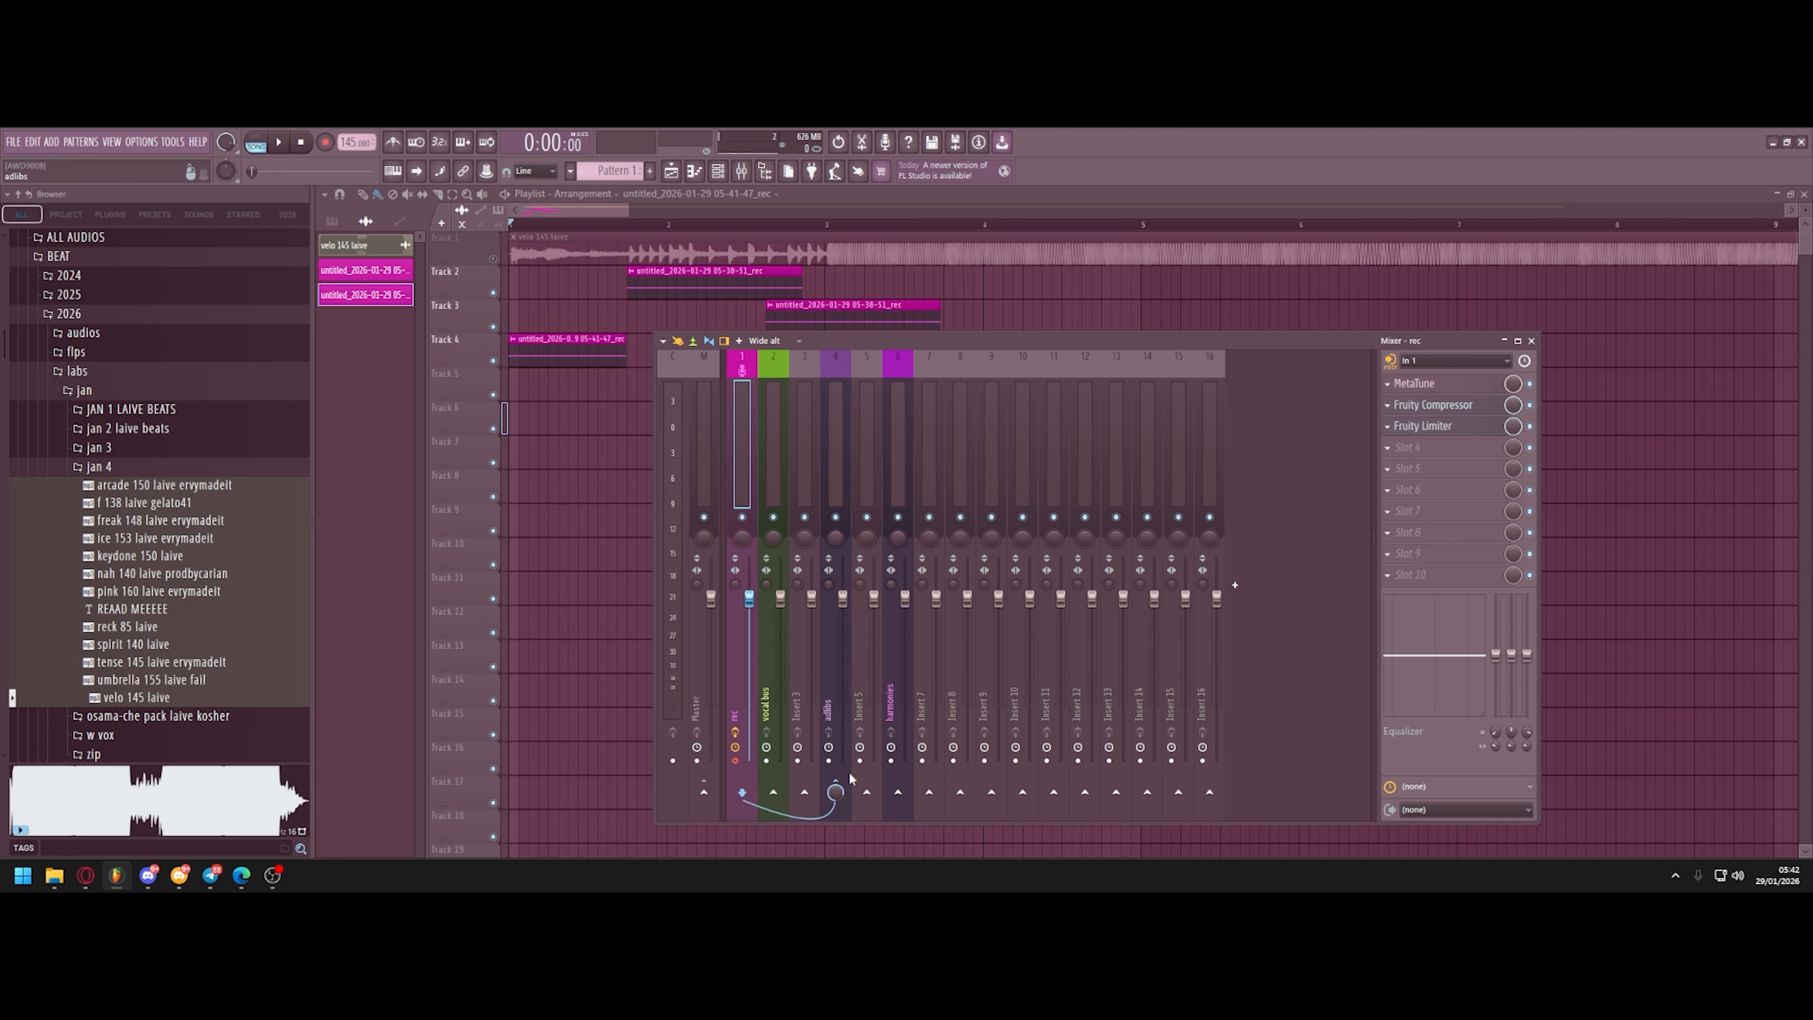
{"action": "left_click", "coordinate": [836, 781]}
{"action": "left_click", "coordinate": [898, 792]}
{"action": "key", "text": "F9"}
Record a short take through the harmonies routing and open the recorded clip's channel settings.
{"action": "key", "text": "space"}
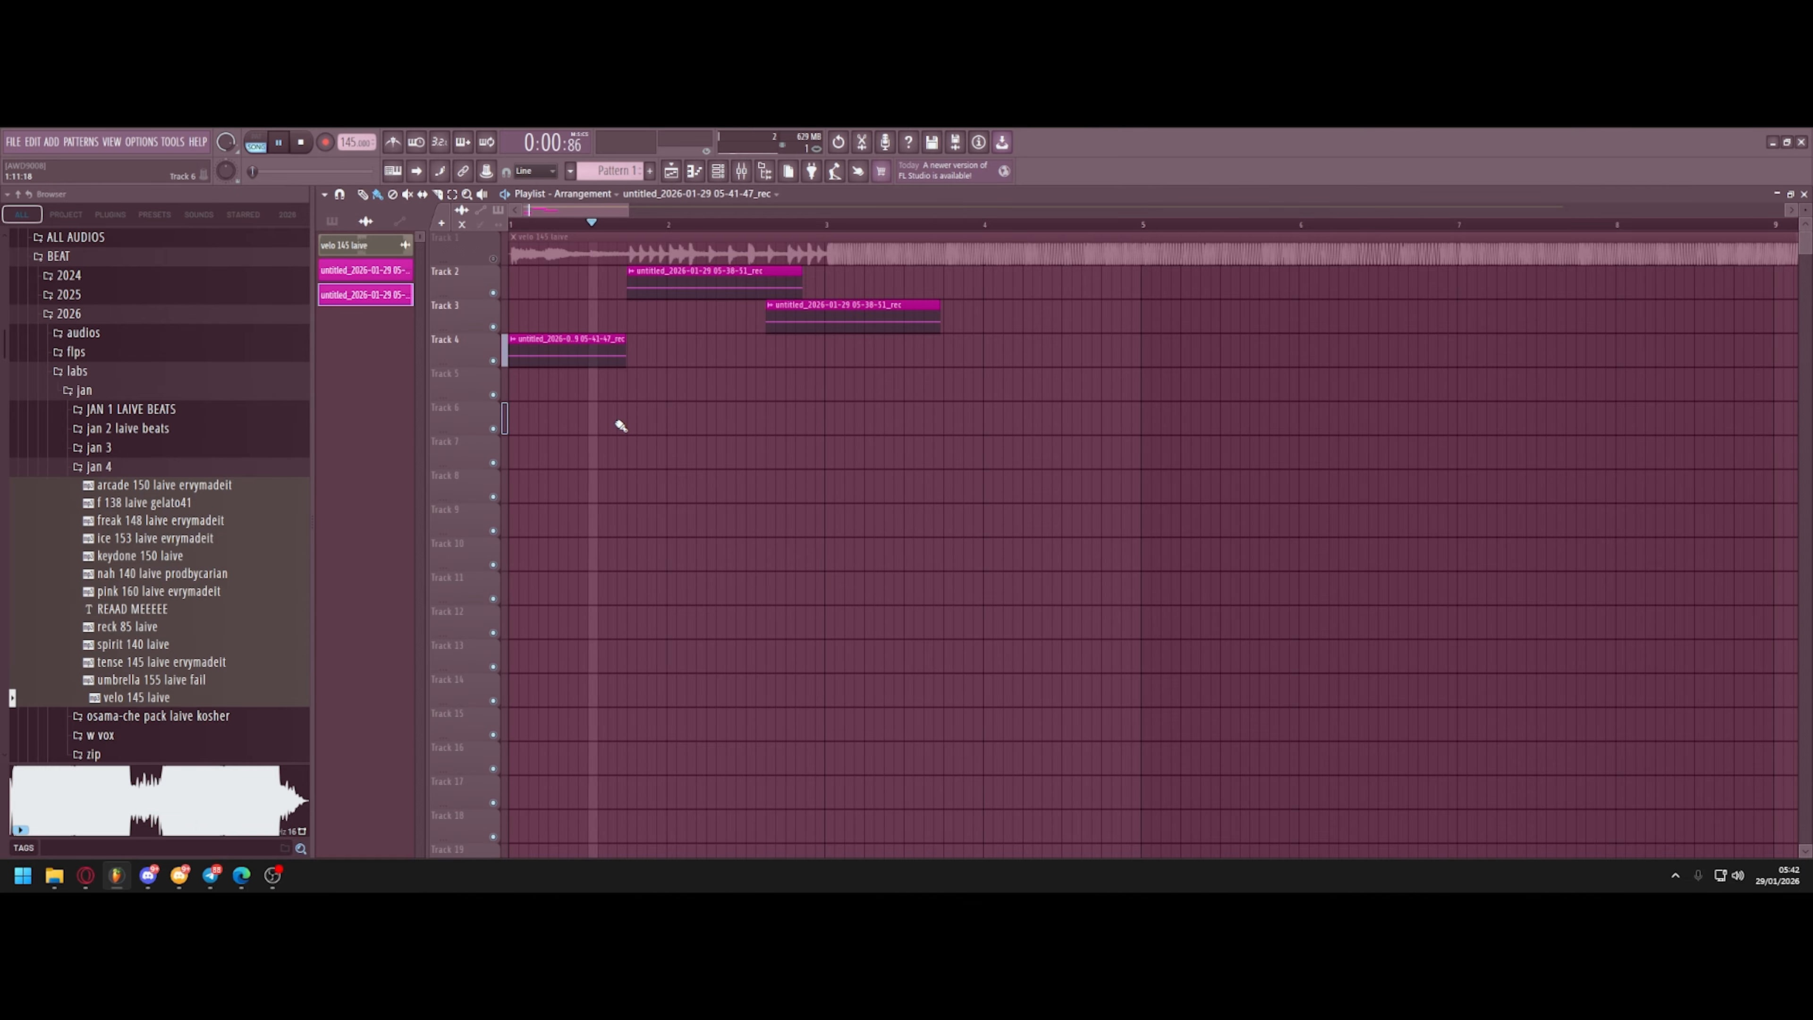
{"action": "key", "text": "space"}
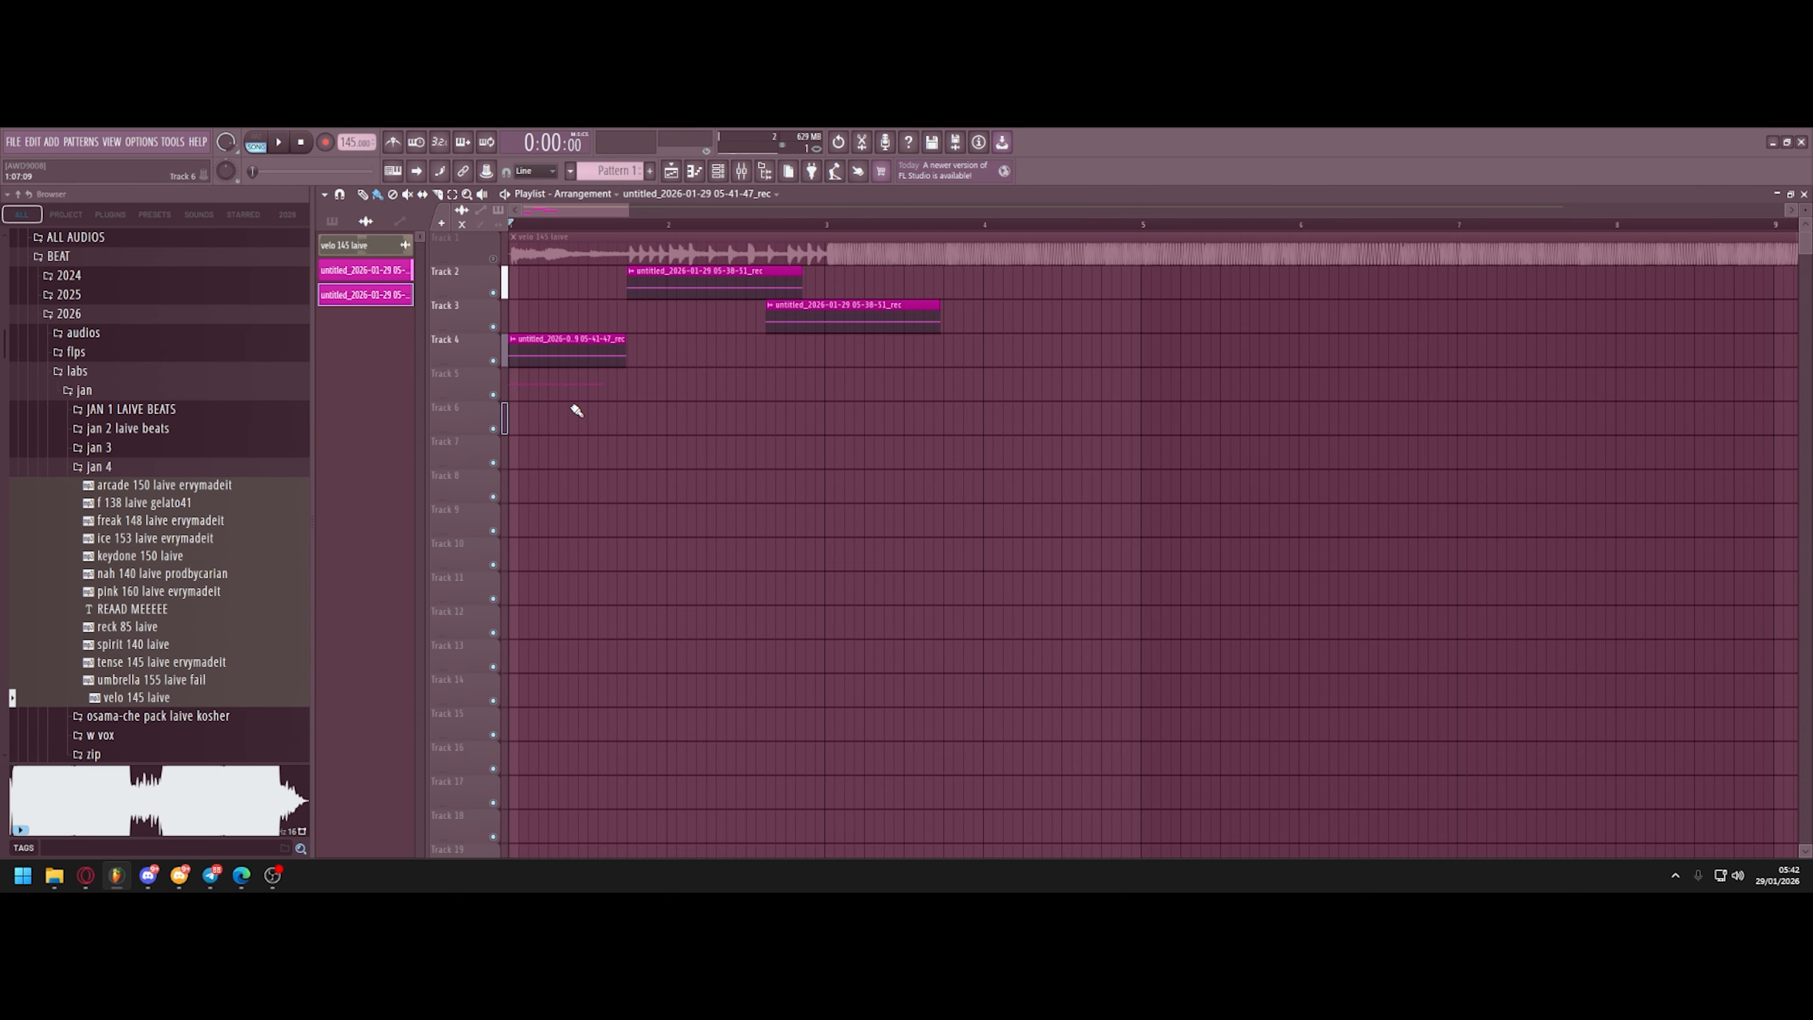
{"action": "double_click", "coordinate": [570, 394]}
Examine the rec track's routing and the external input choices of the vocal bus and adlibs mixer tracks.
{"action": "left_click", "coordinate": [741, 171]}
{"action": "left_click", "coordinate": [878, 420]}
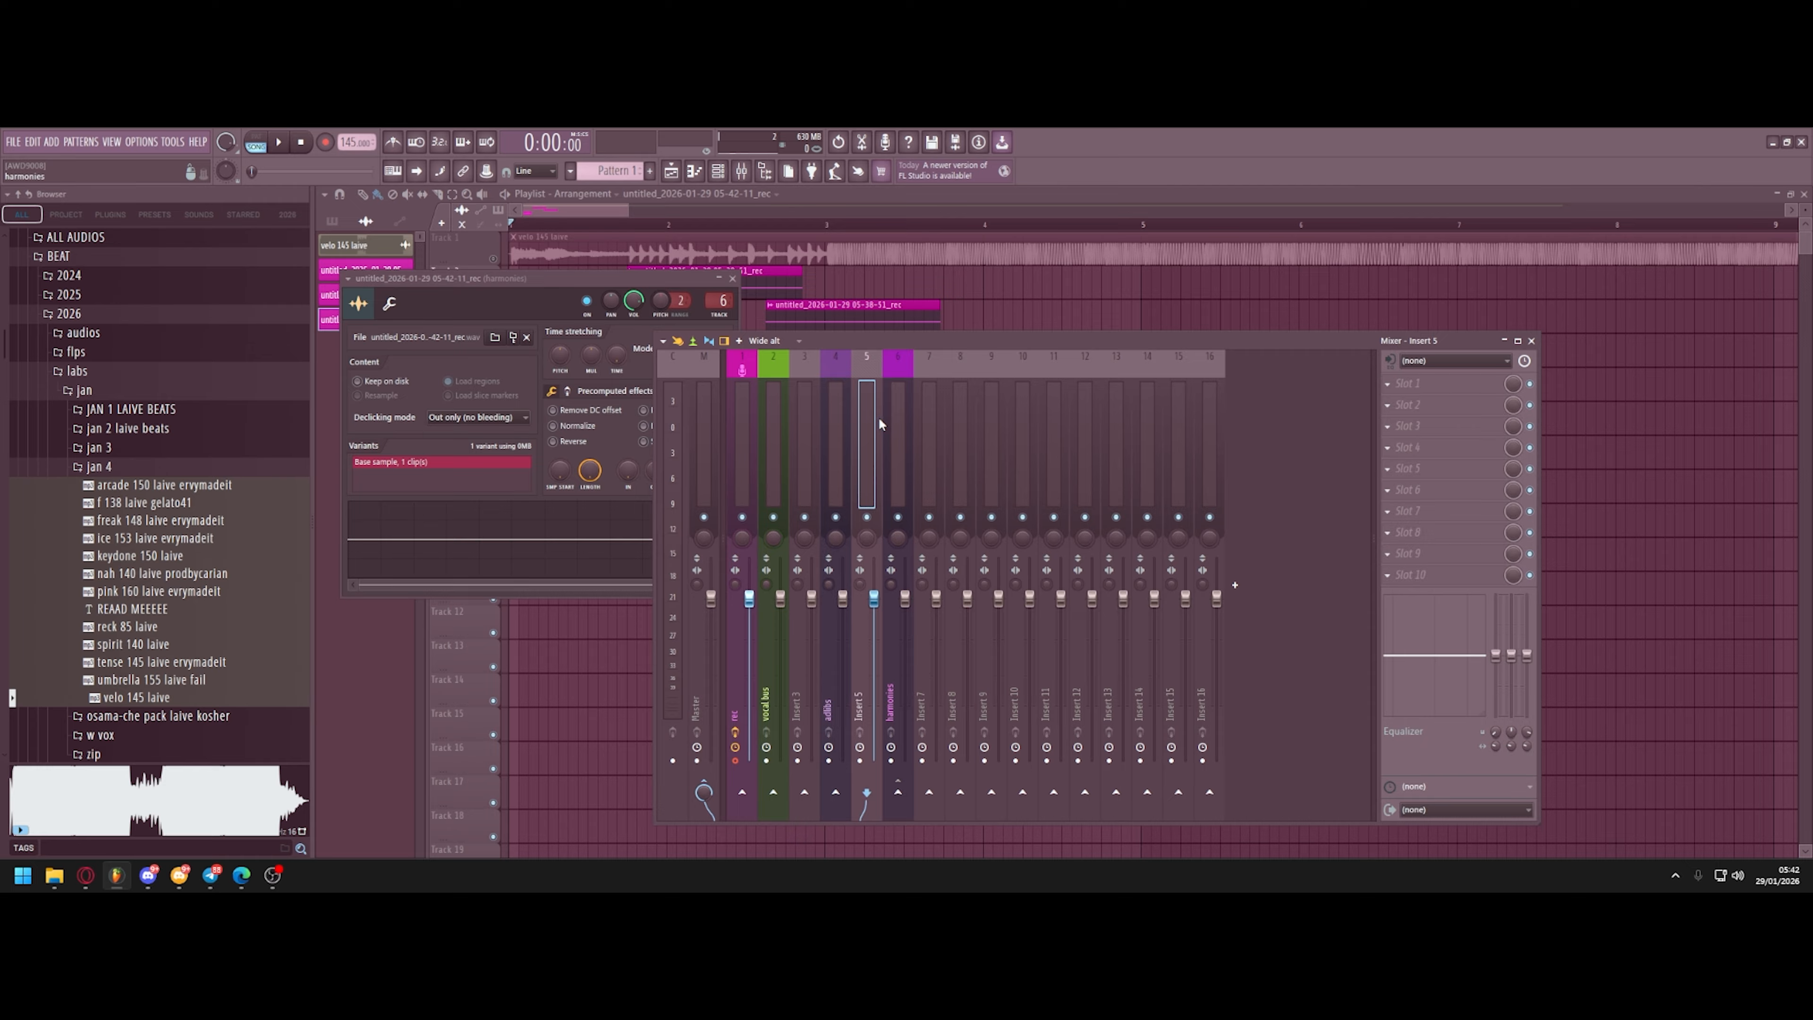
{"action": "left_click", "coordinate": [742, 429]}
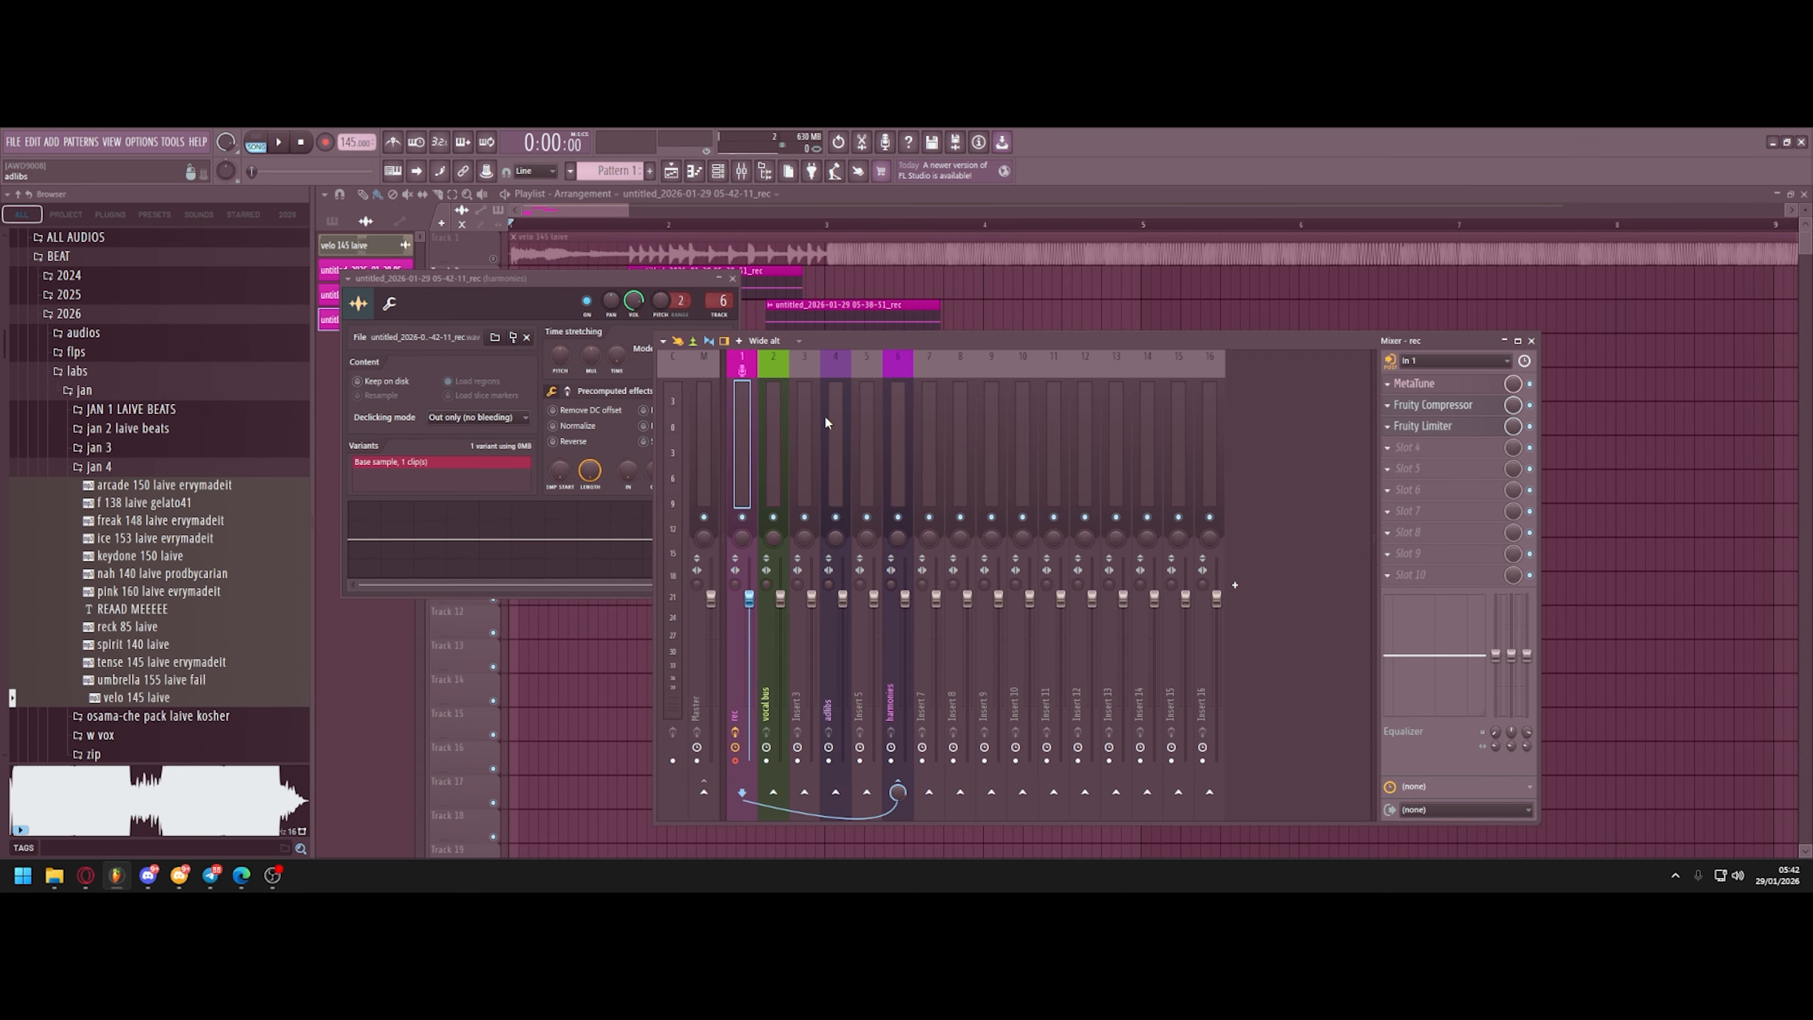
{"action": "left_click", "coordinate": [777, 414]}
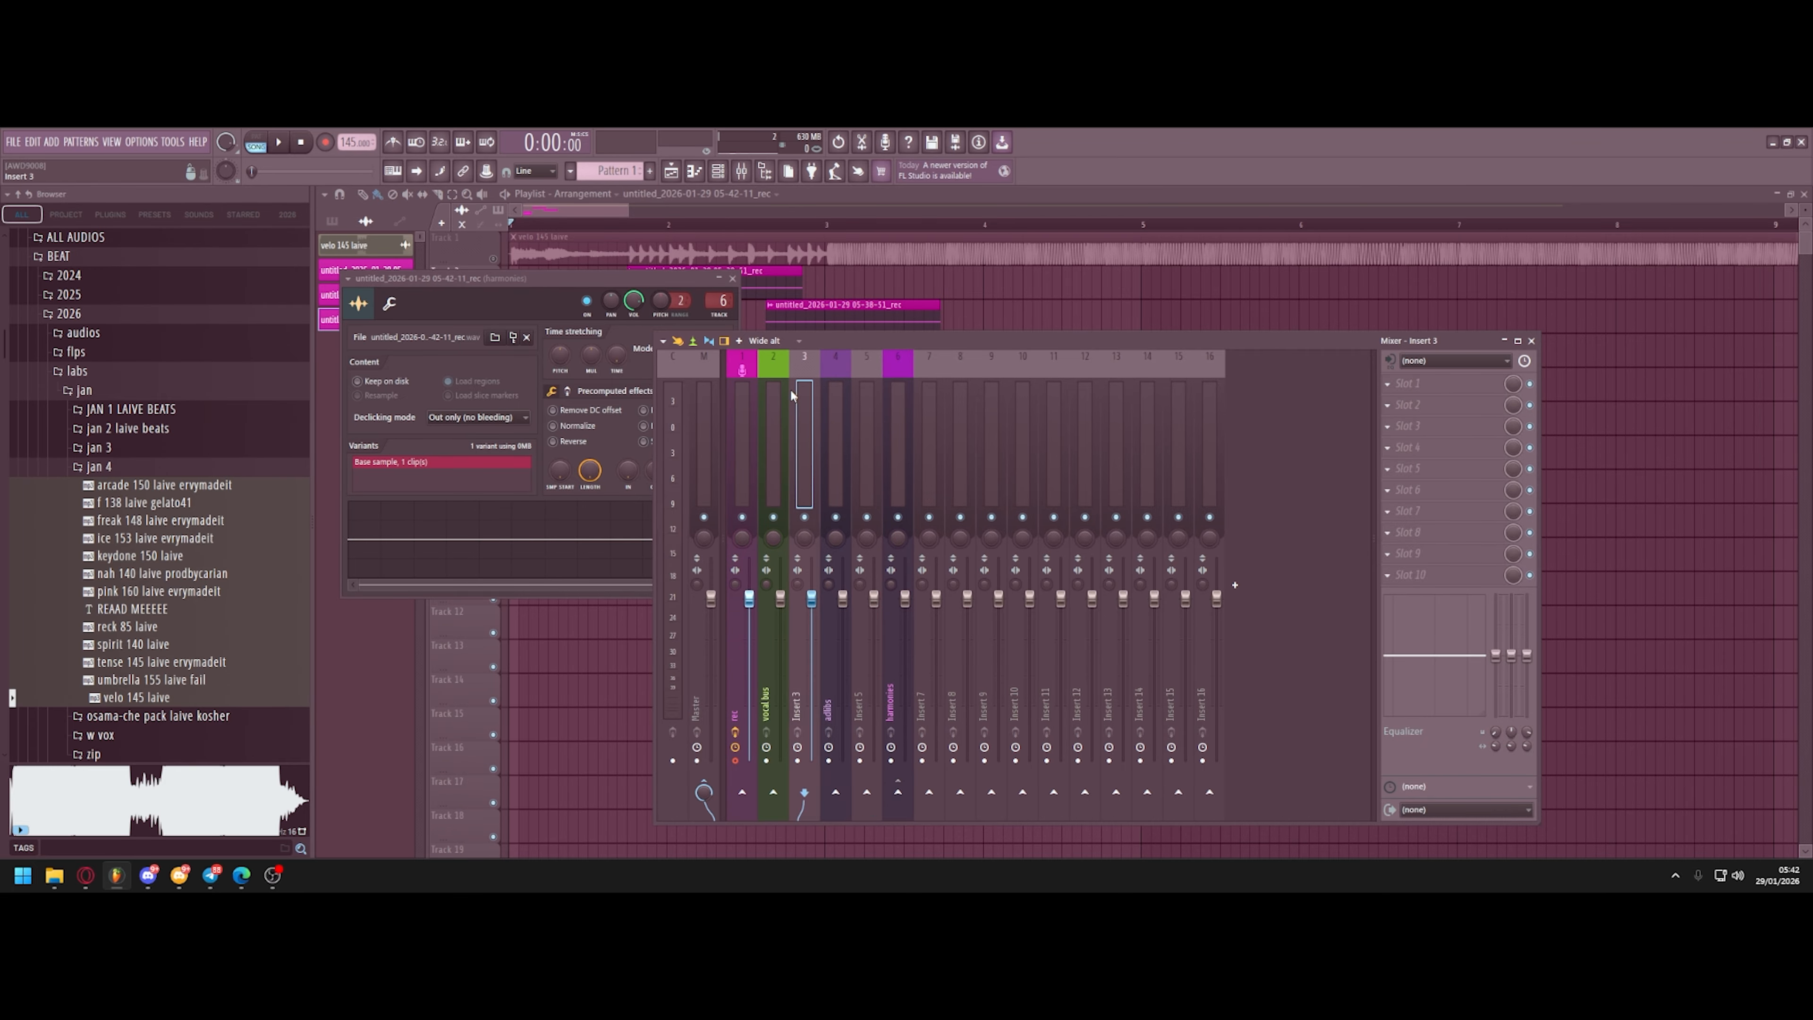
{"action": "left_click", "coordinate": [1449, 362]}
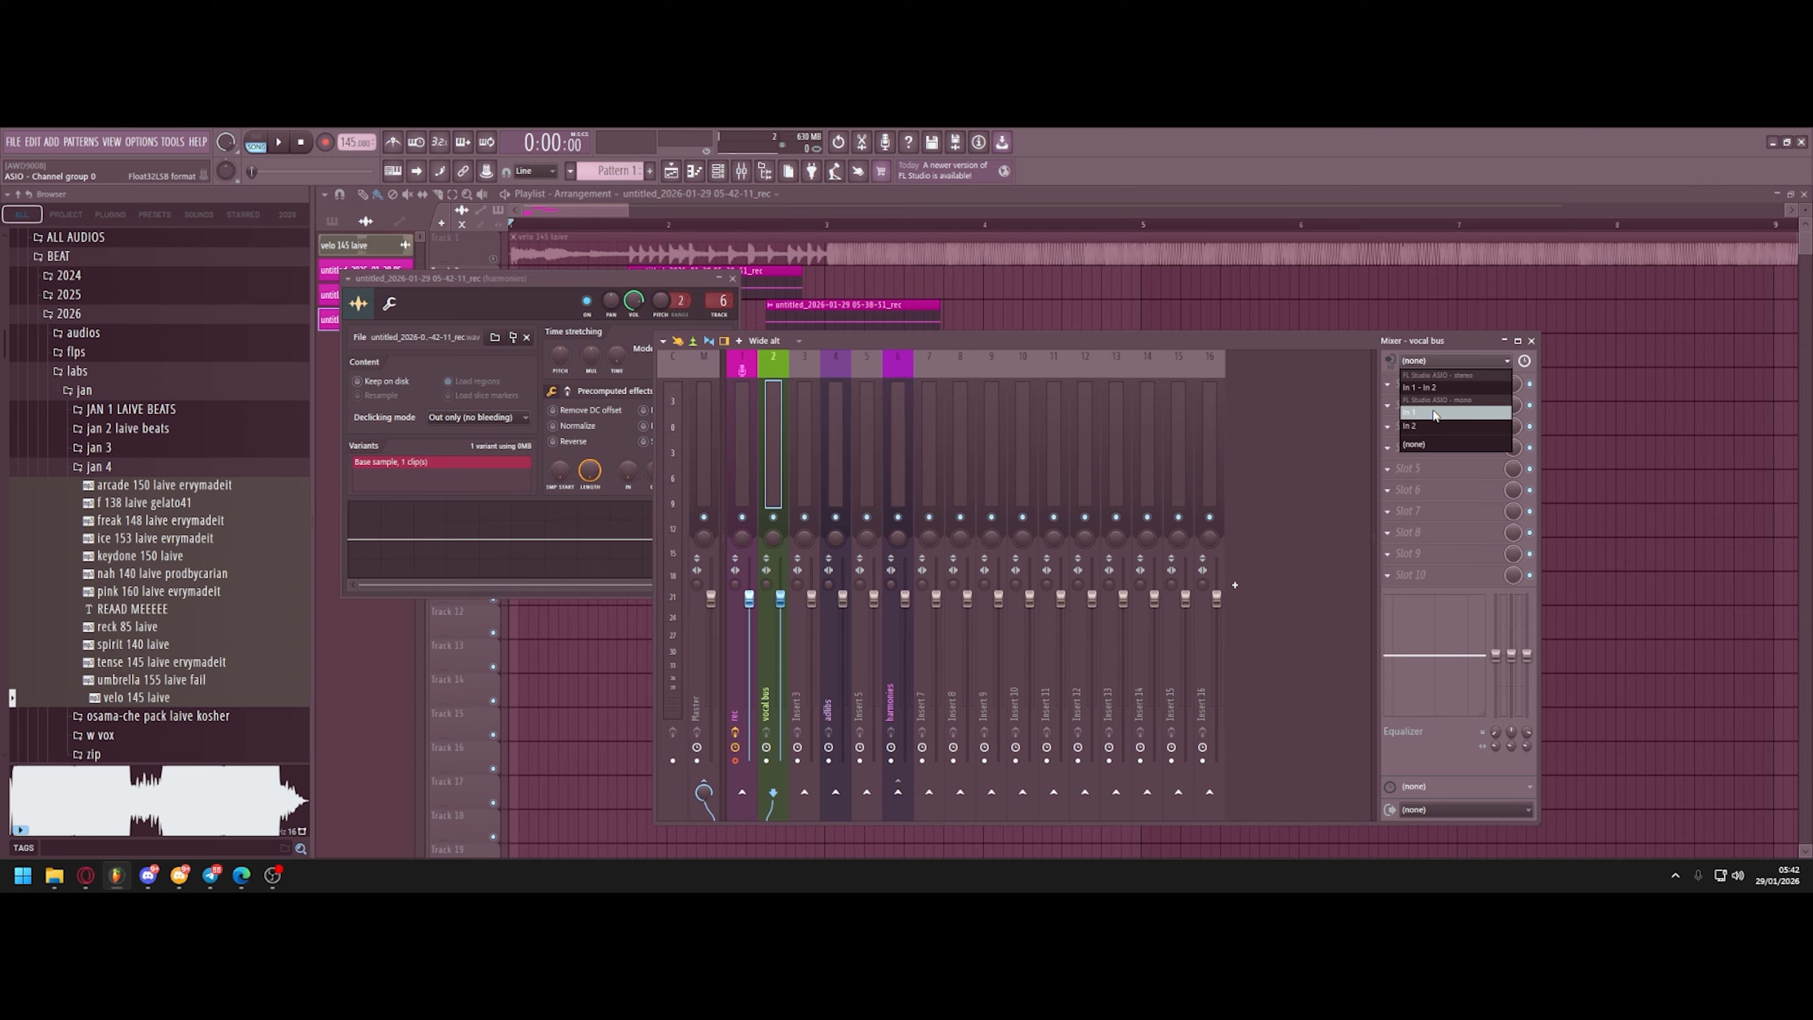
{"action": "left_click", "coordinate": [838, 384]}
{"action": "left_click", "coordinate": [1422, 363]}
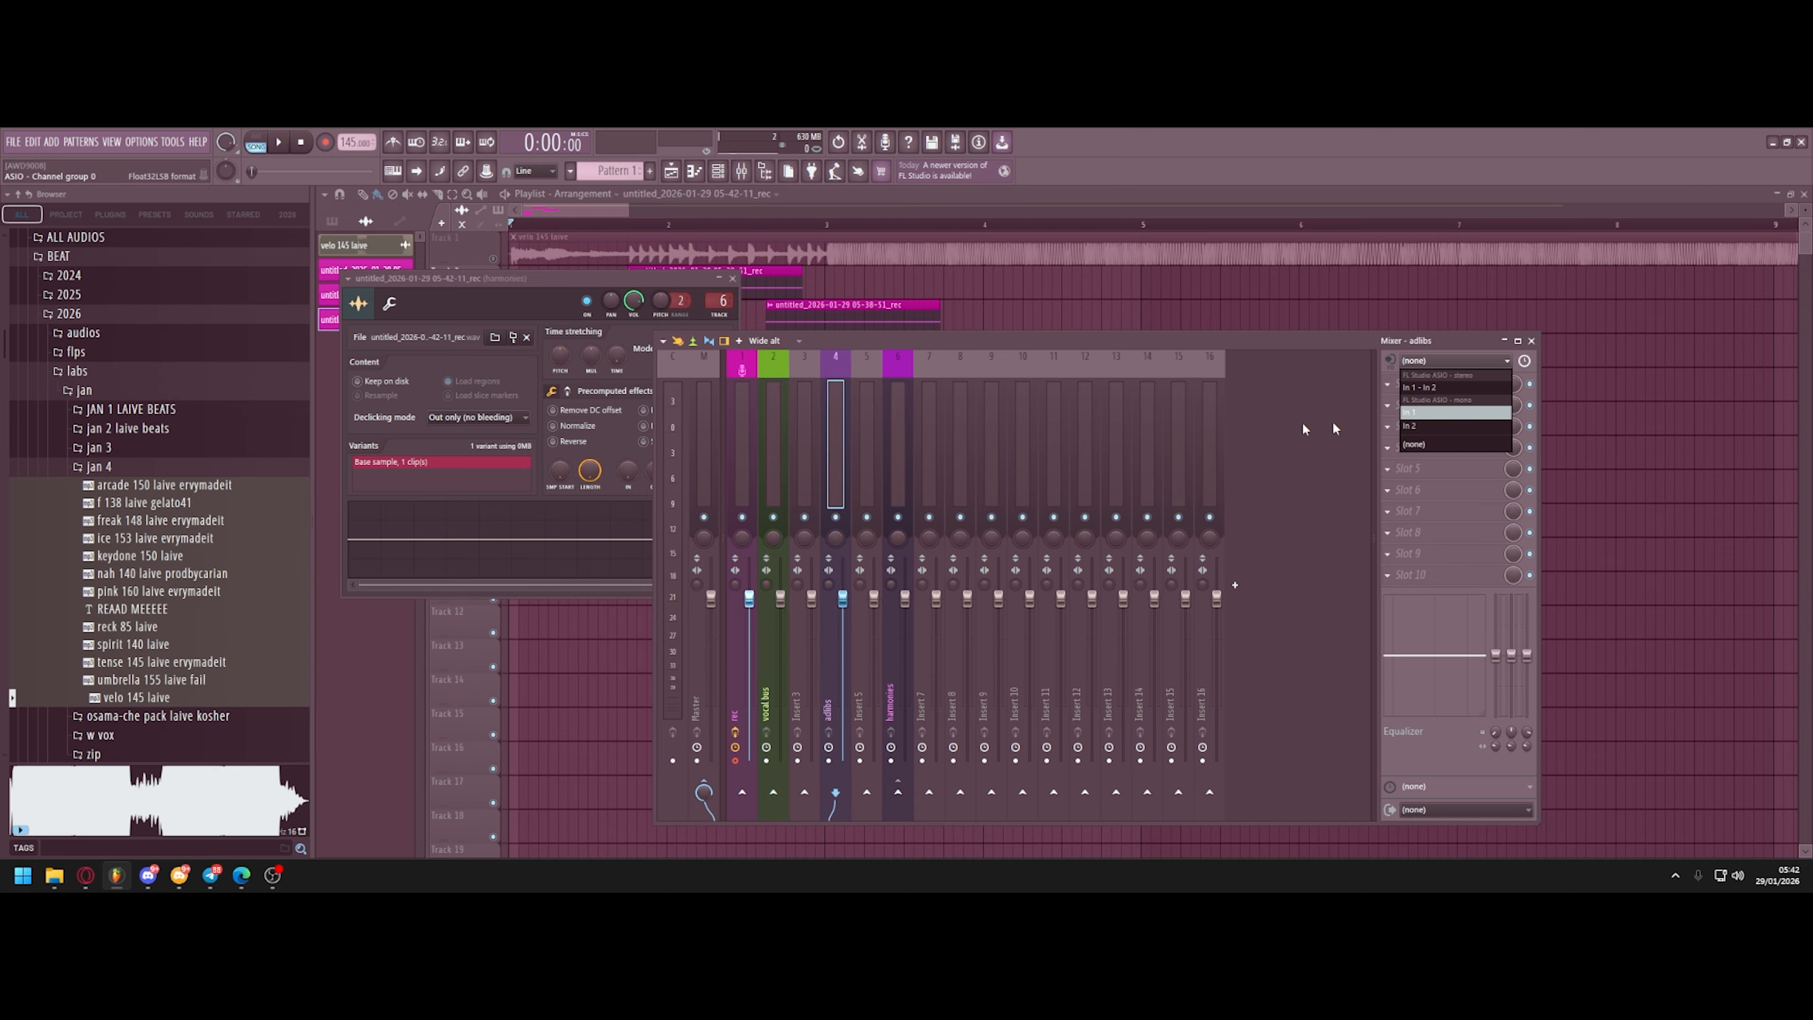
{"action": "left_click", "coordinate": [742, 411]}
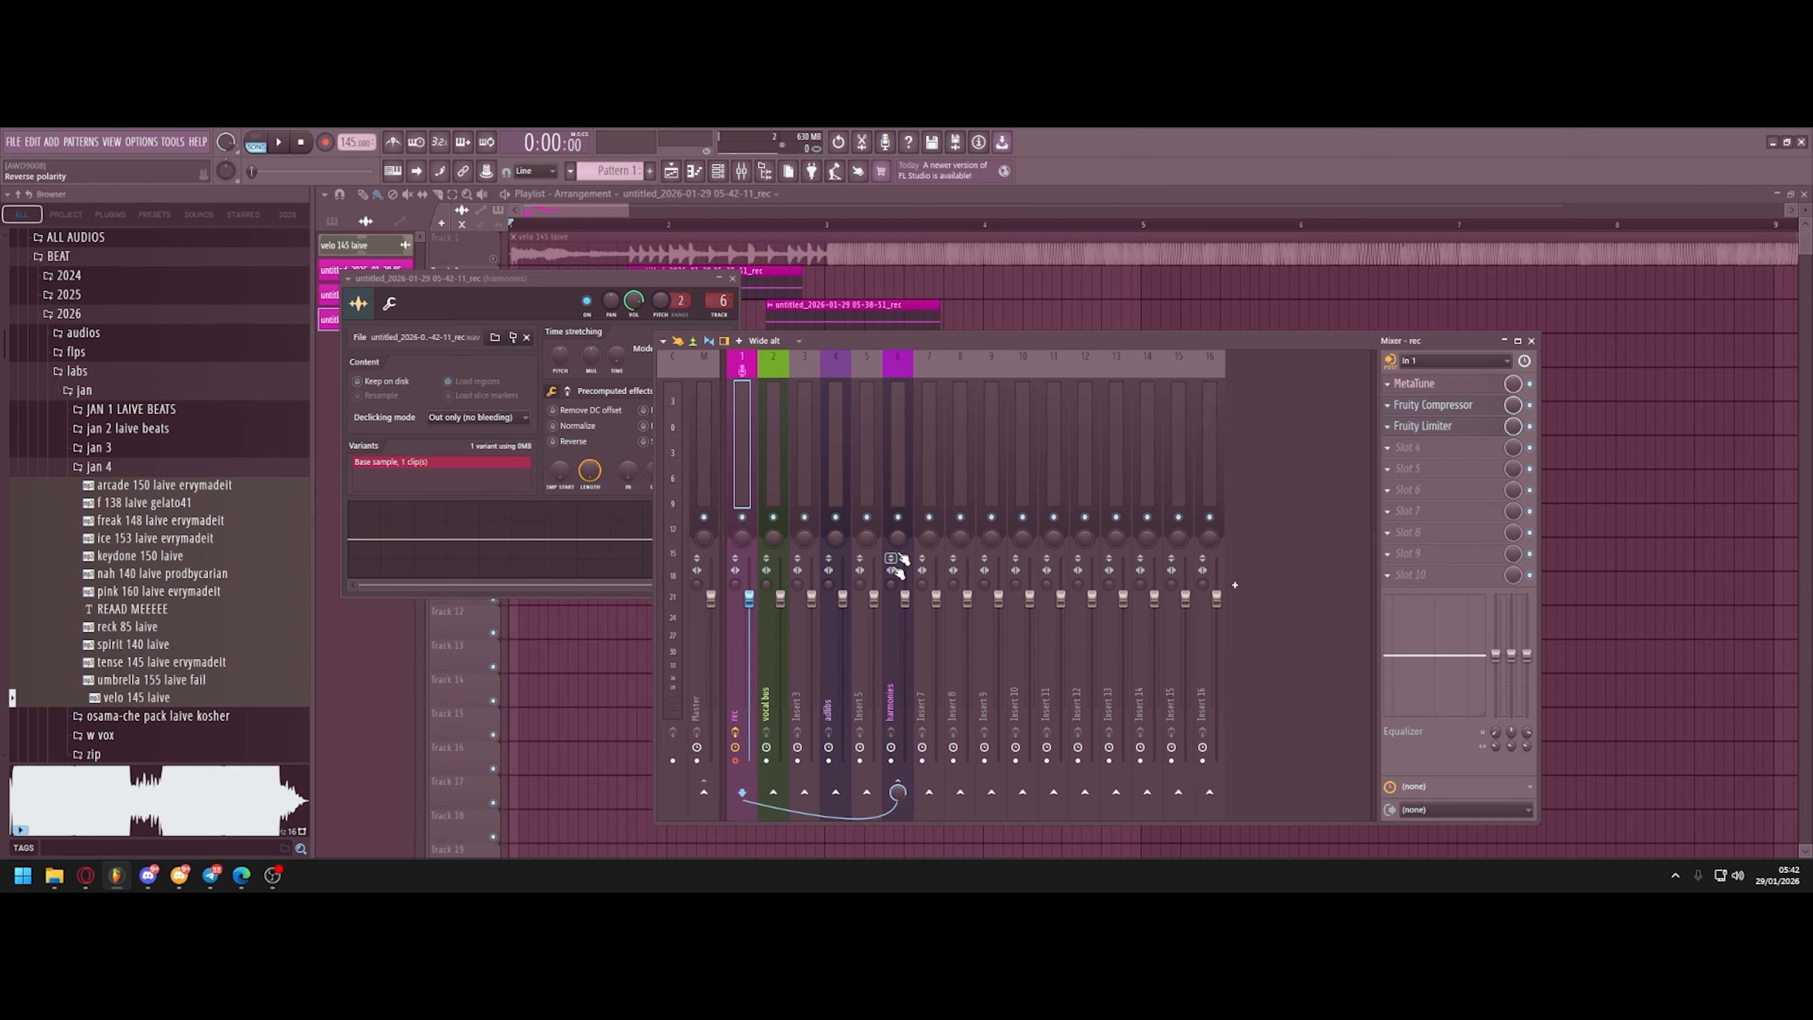
Close the clip's channel settings and view the options of the rec track's MetaTune effect slot.
{"action": "left_click", "coordinate": [733, 279]}
{"action": "left_click", "coordinate": [744, 404]}
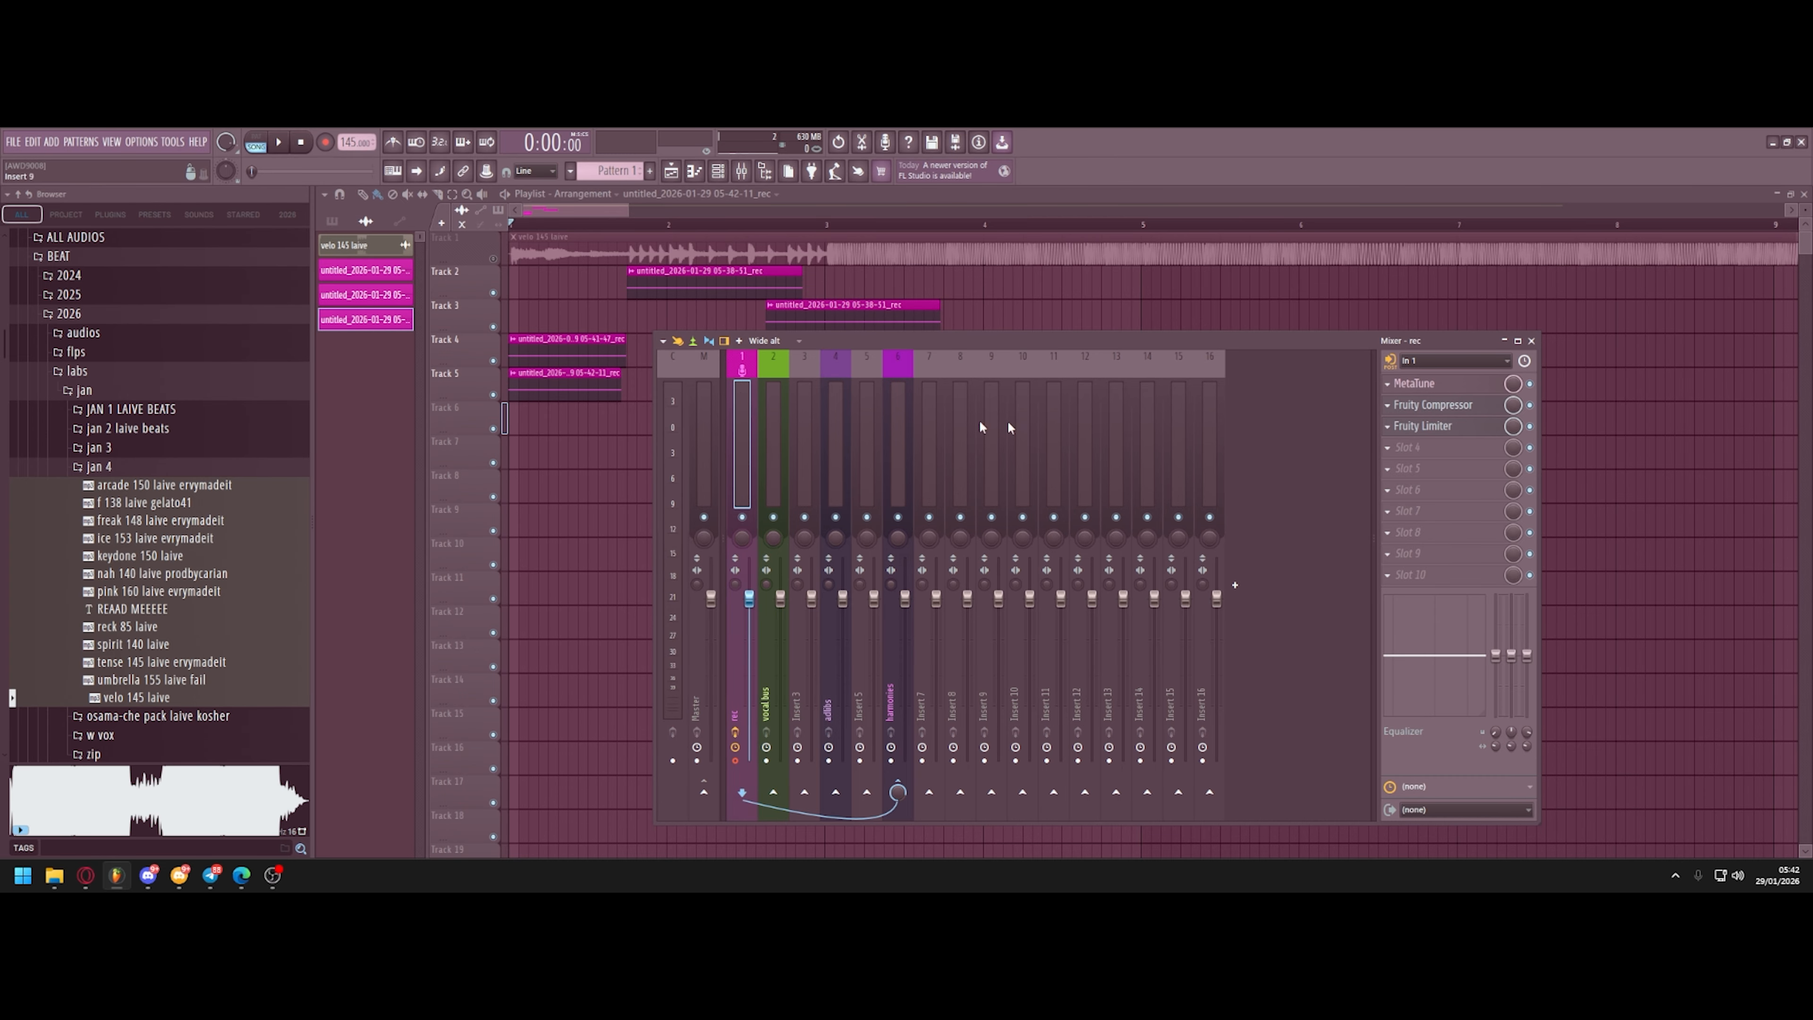
{"action": "left_click", "coordinate": [1388, 383]}
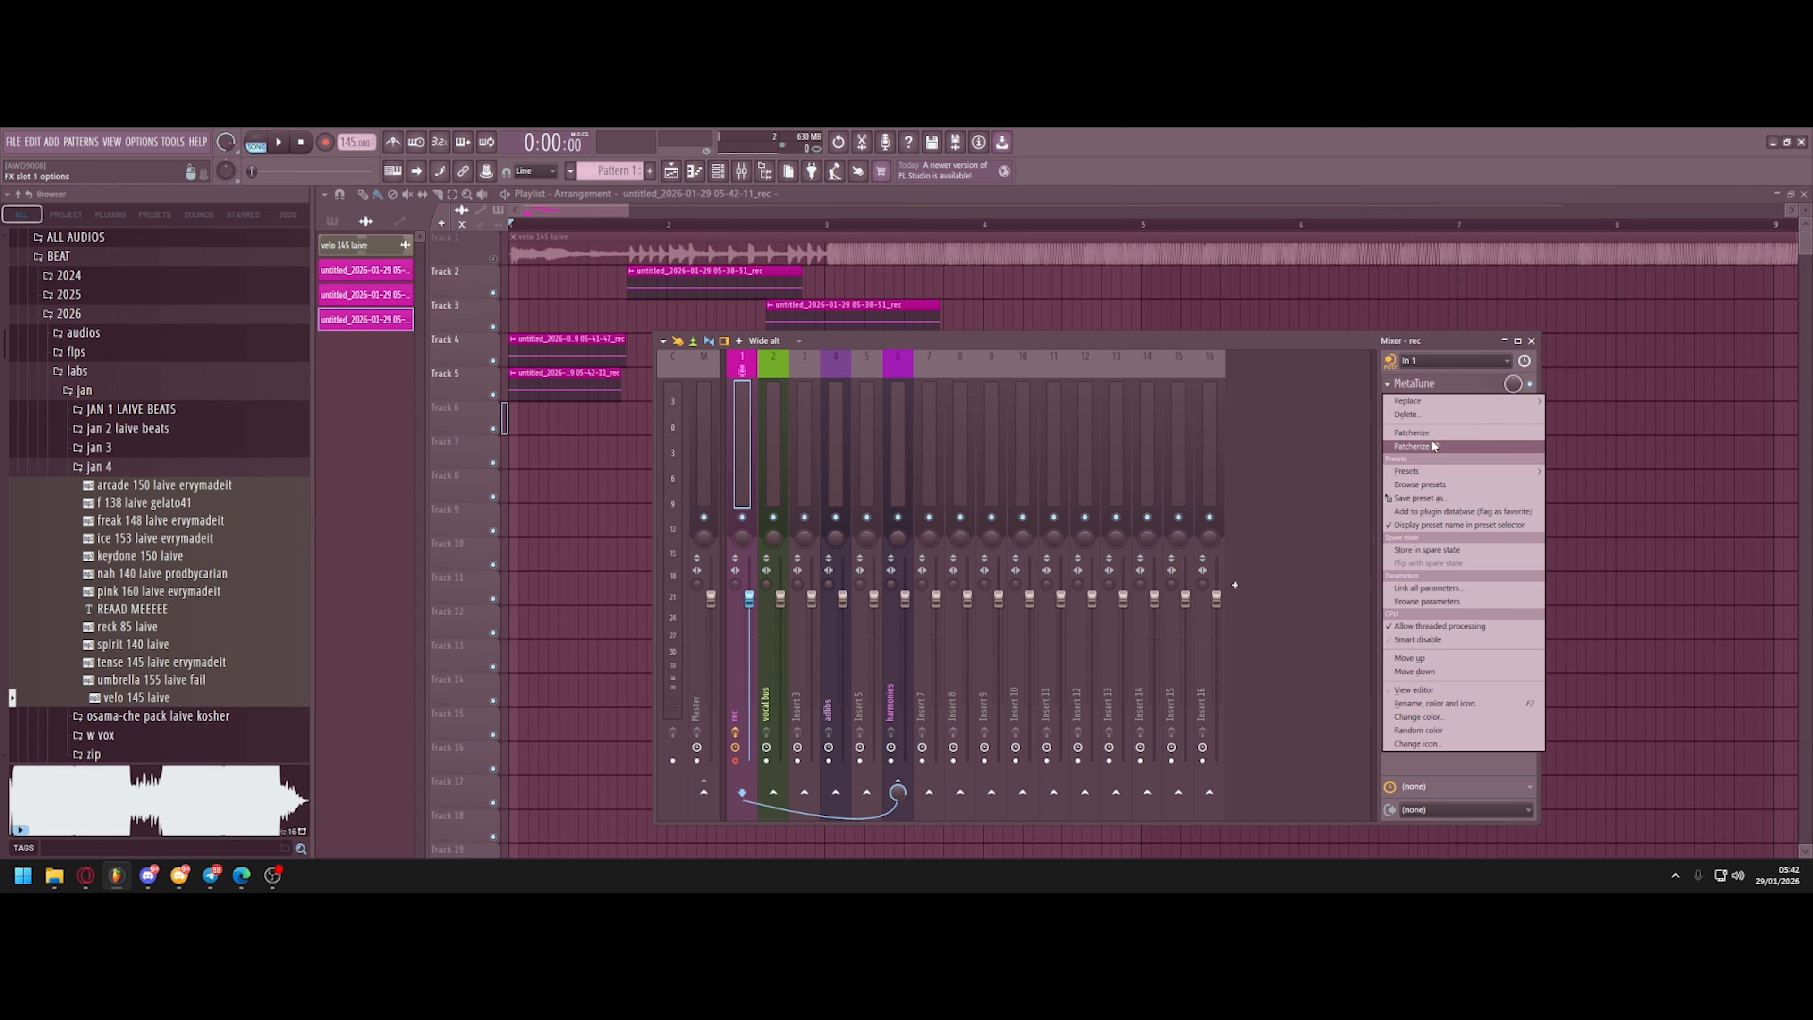
{"action": "left_click", "coordinate": [751, 404]}
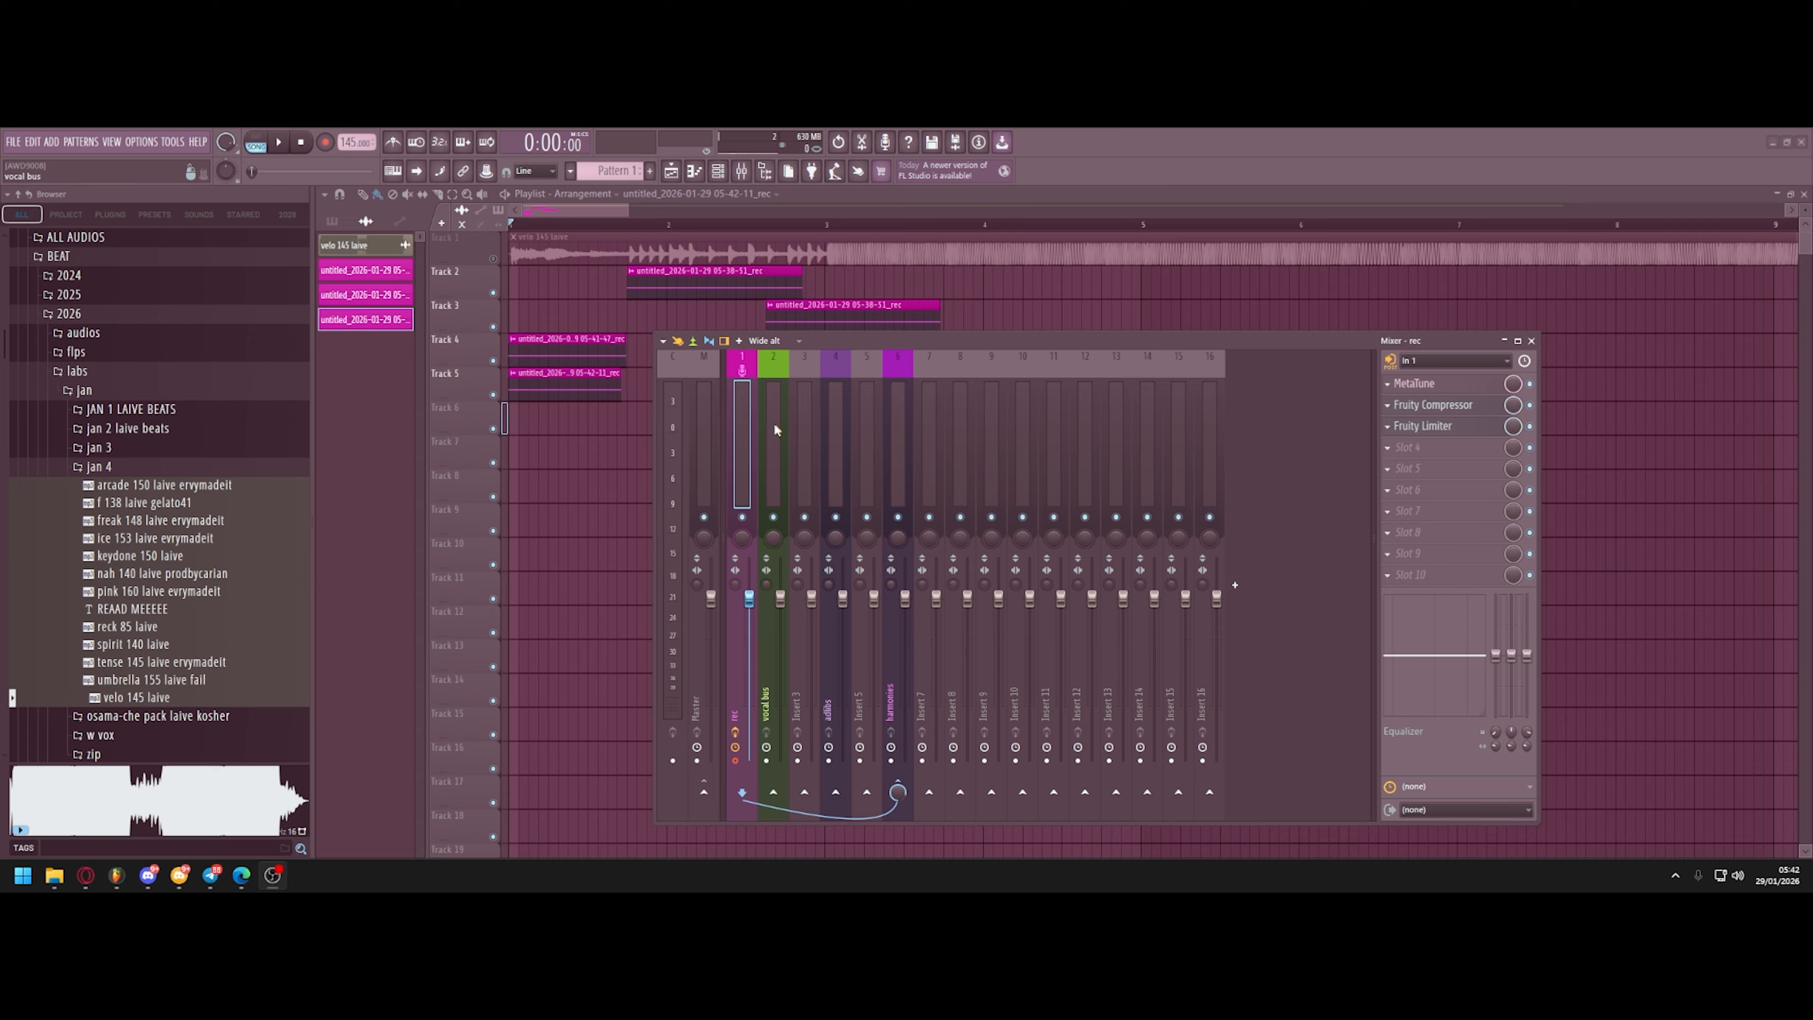
Reroute the rec track's output from the harmonies track to the vocal bus.
{"action": "left_click", "coordinate": [898, 791]}
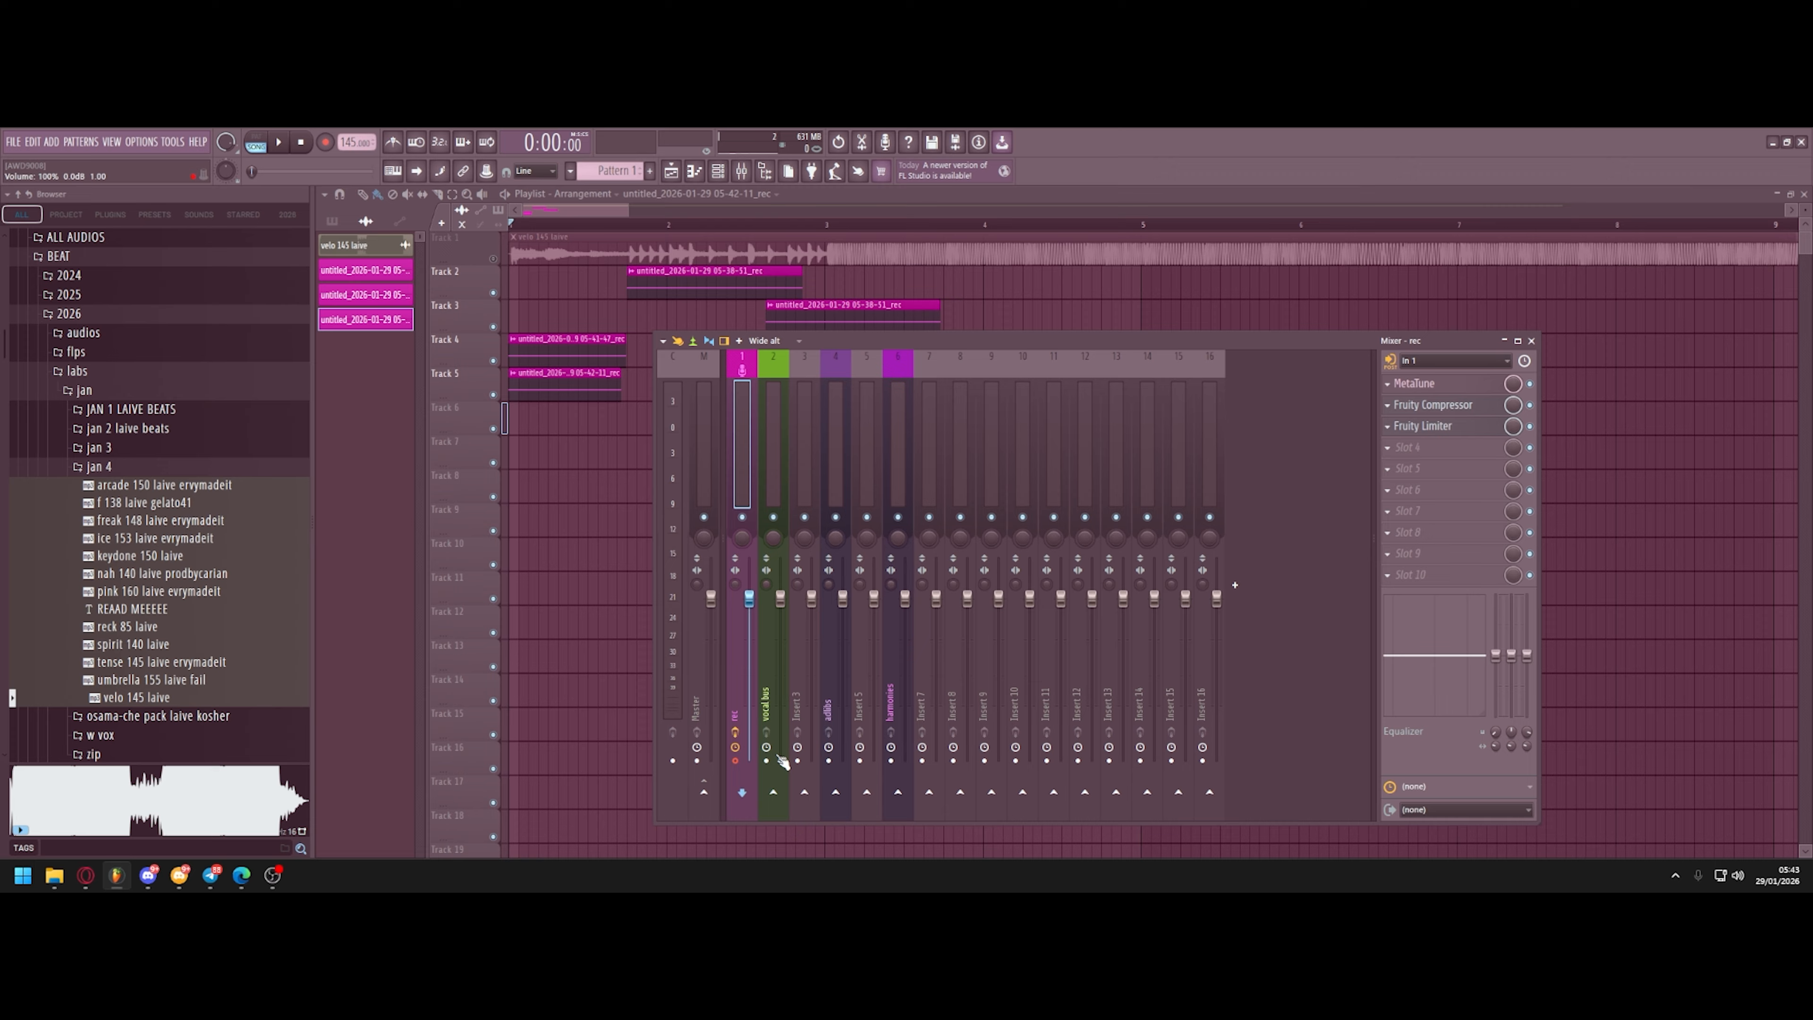
{"action": "left_click", "coordinate": [773, 791]}
{"action": "left_click", "coordinate": [763, 423]}
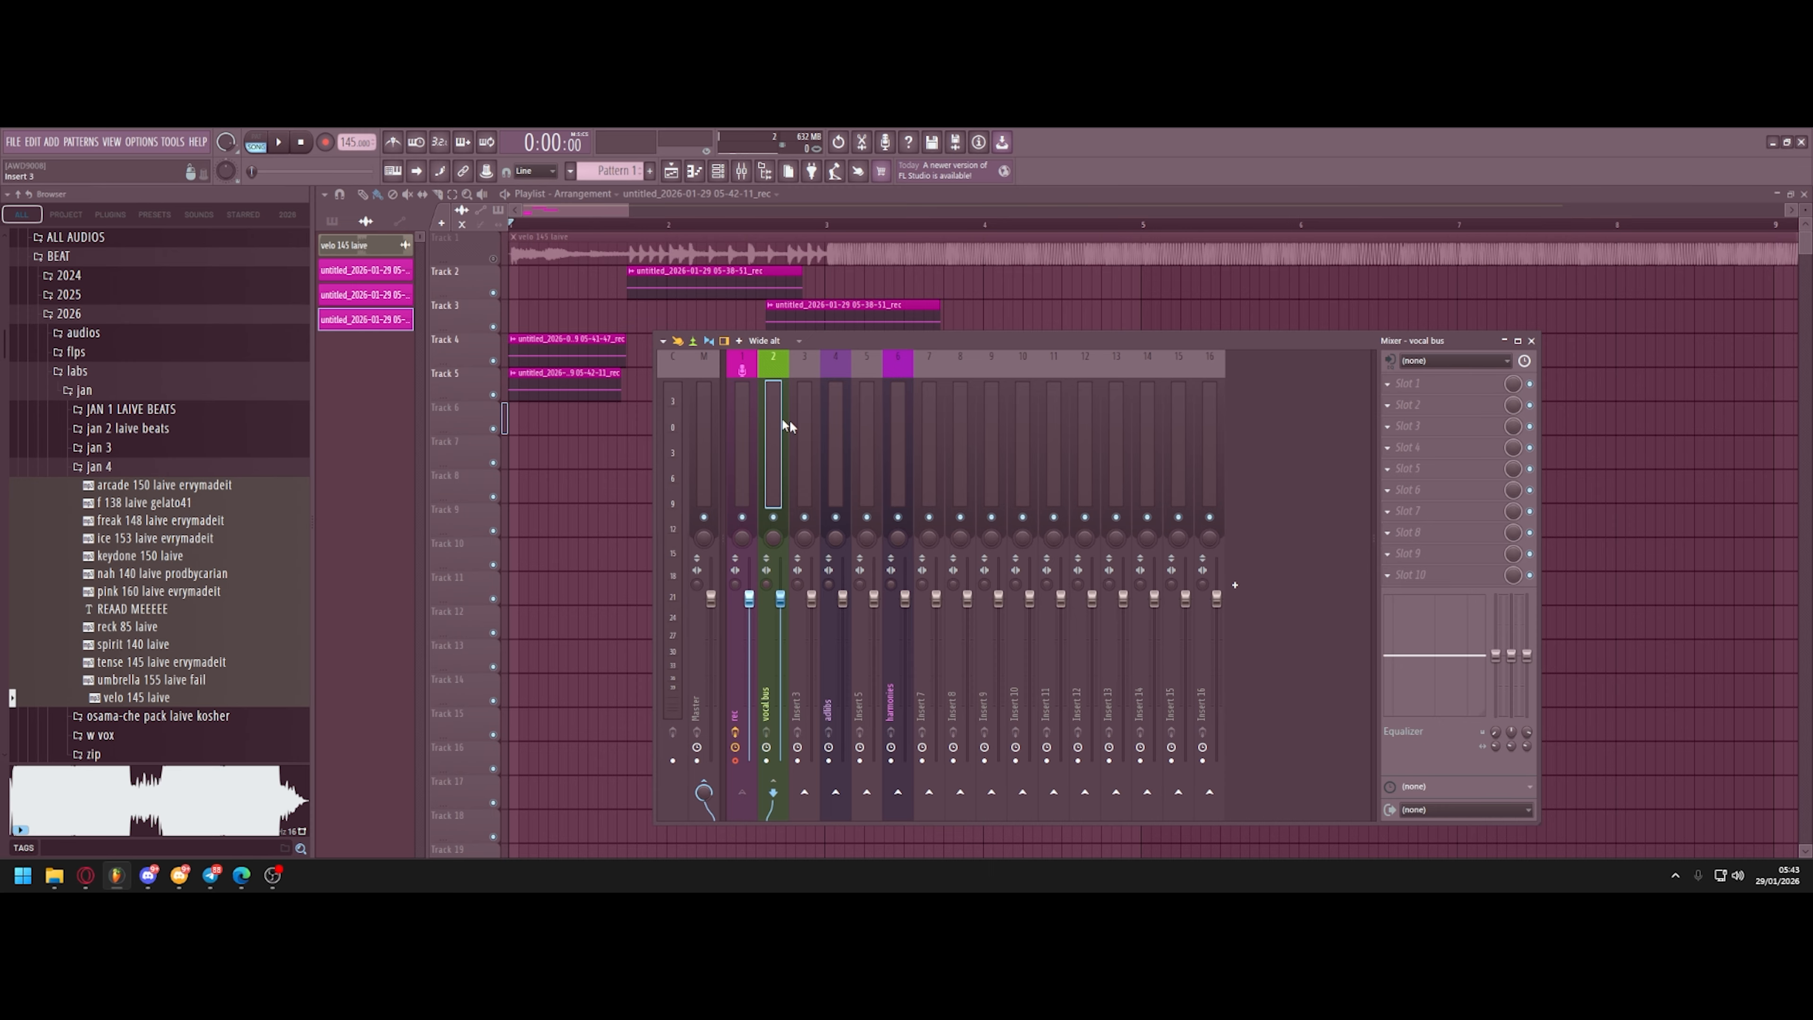
{"action": "left_click", "coordinate": [927, 429]}
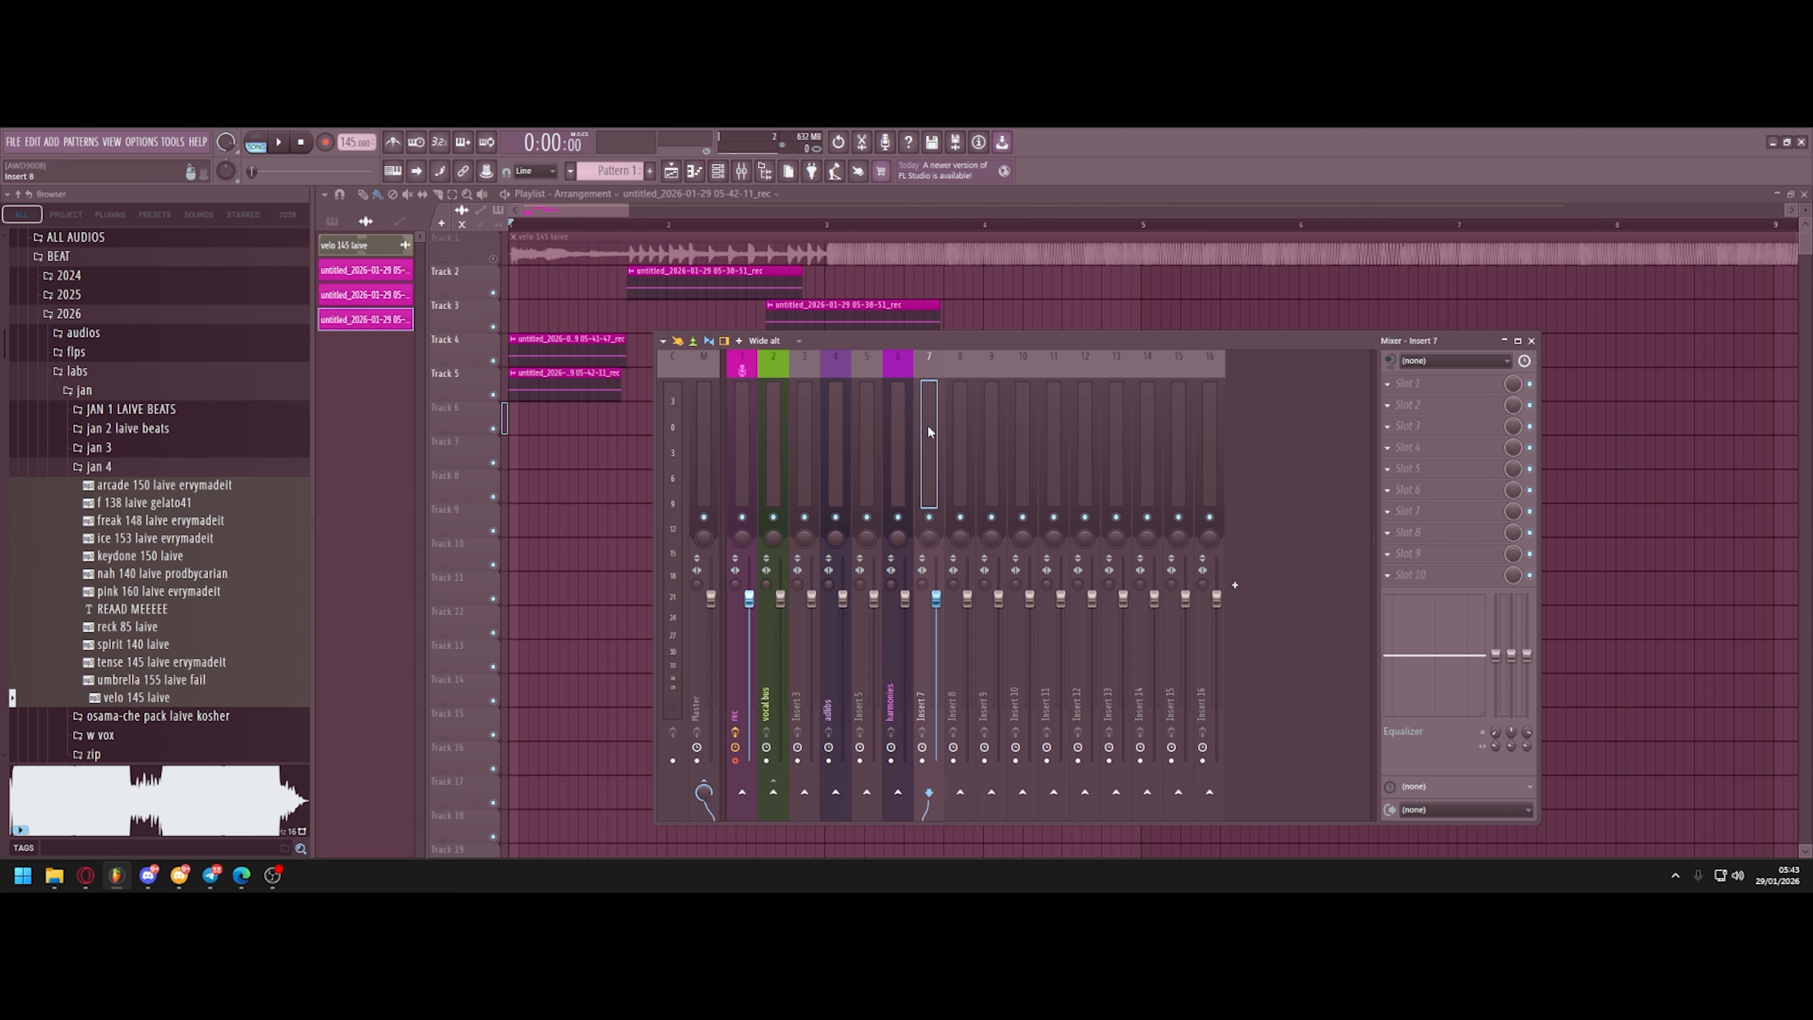
Add sends from the vocal bus to mixer inserts 13 and 14.
{"action": "left_click", "coordinate": [778, 444]}
{"action": "left_click", "coordinate": [1116, 792]}
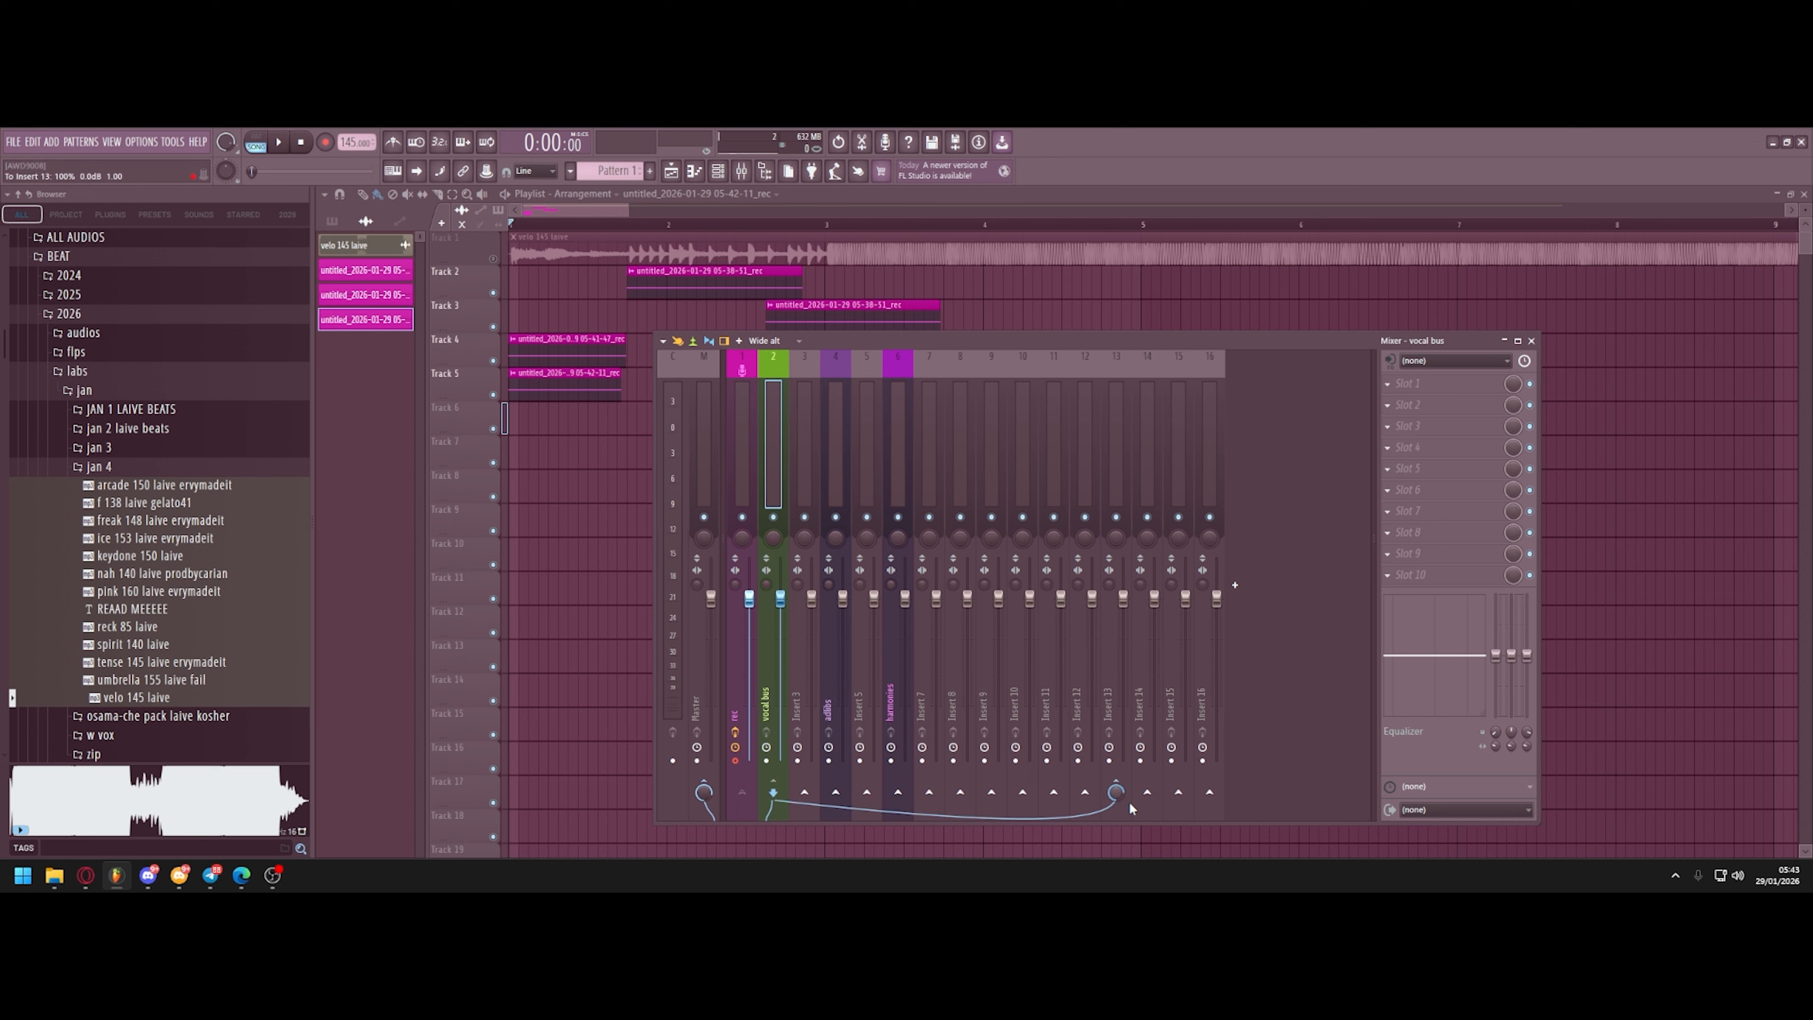
{"action": "left_click", "coordinate": [1147, 793]}
Rename mixer insert 13 as delay and give it a purple colour.
{"action": "left_click", "coordinate": [1111, 441]}
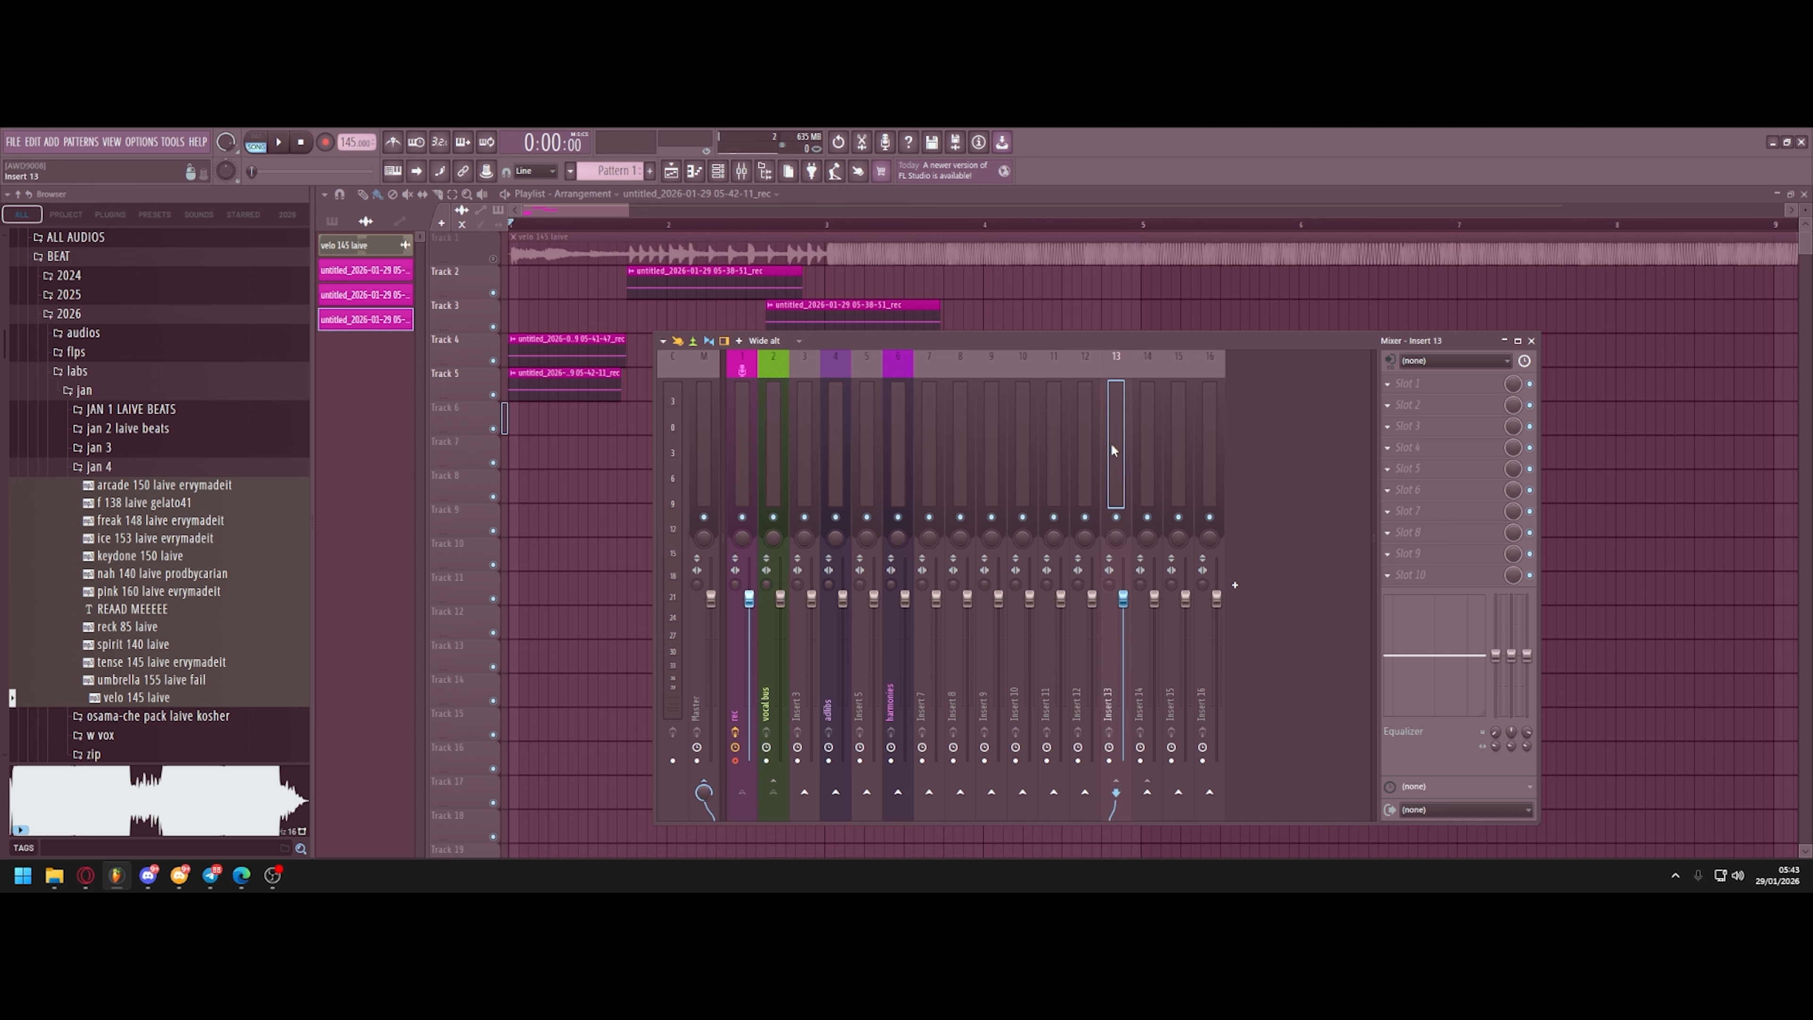
{"action": "right_click", "coordinate": [1111, 442]}
{"action": "left_click", "coordinate": [1184, 345]}
{"action": "type", "text": "delay"}
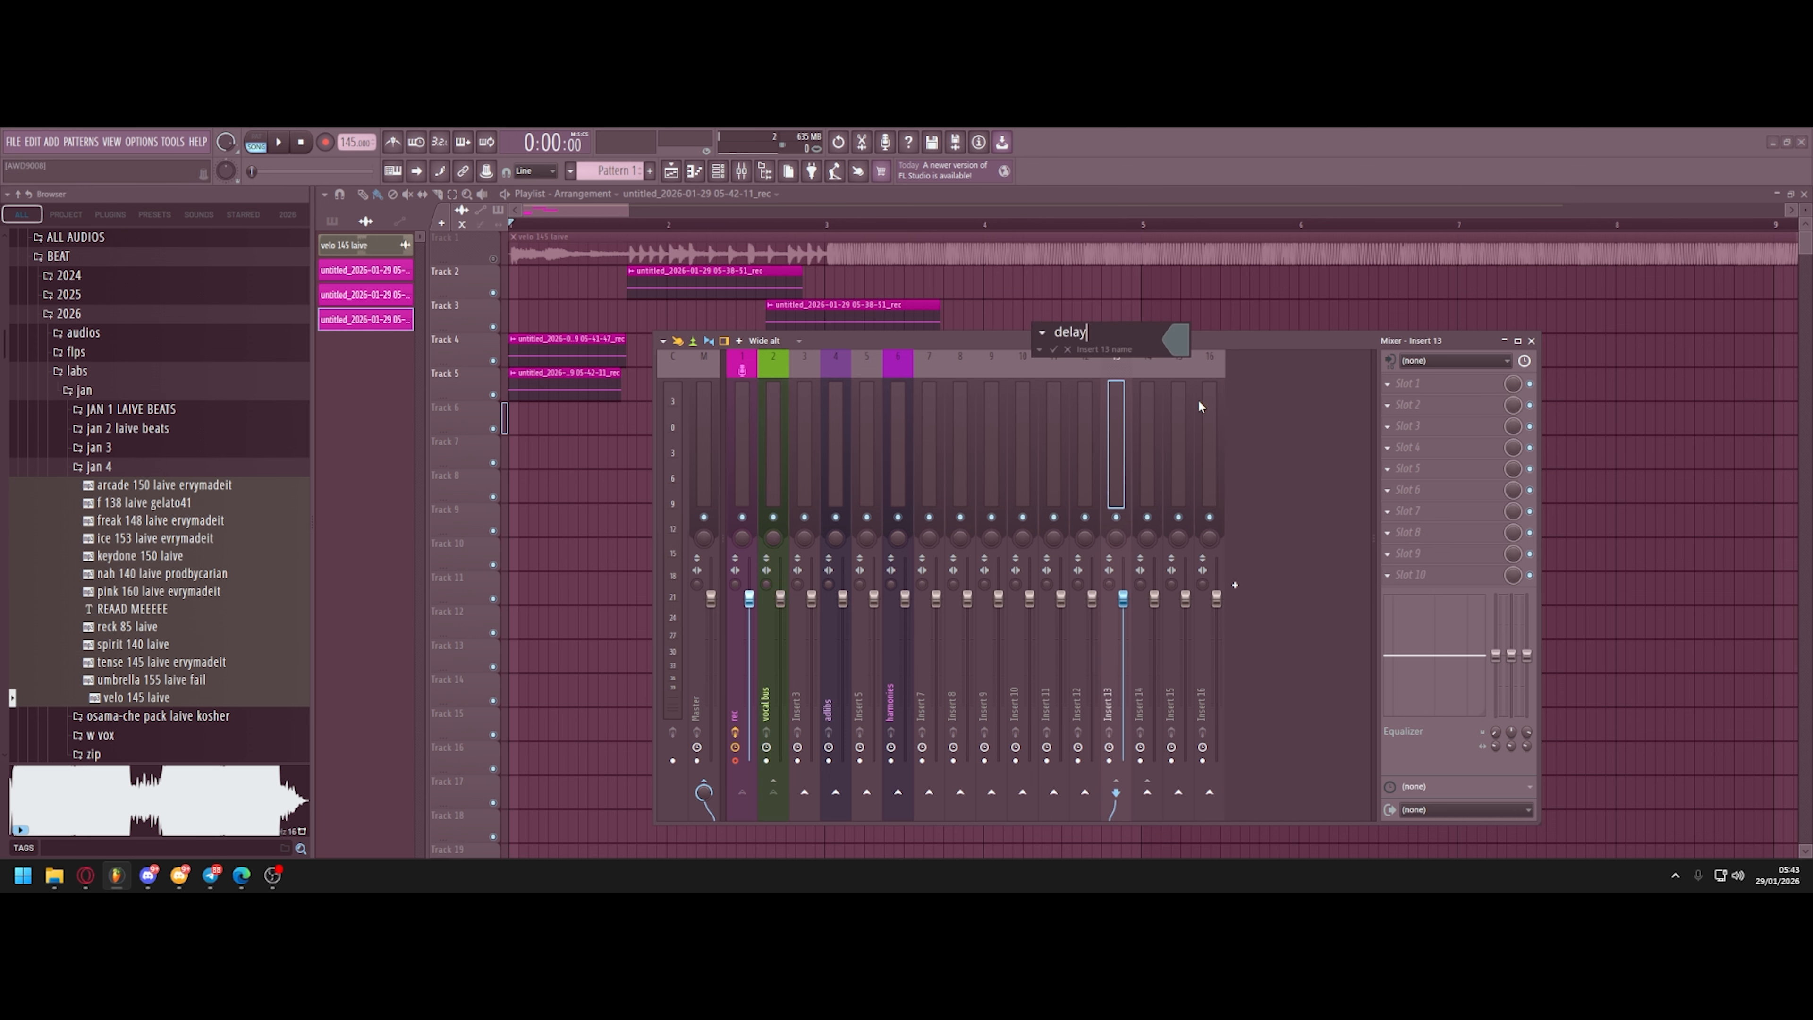
{"action": "left_click", "coordinate": [1176, 339]}
{"action": "left_click", "coordinate": [1409, 683]}
Rename mixer insert 14, next to the delay track, as verb.
{"action": "right_click", "coordinate": [1140, 417]}
{"action": "left_click", "coordinate": [1216, 350]}
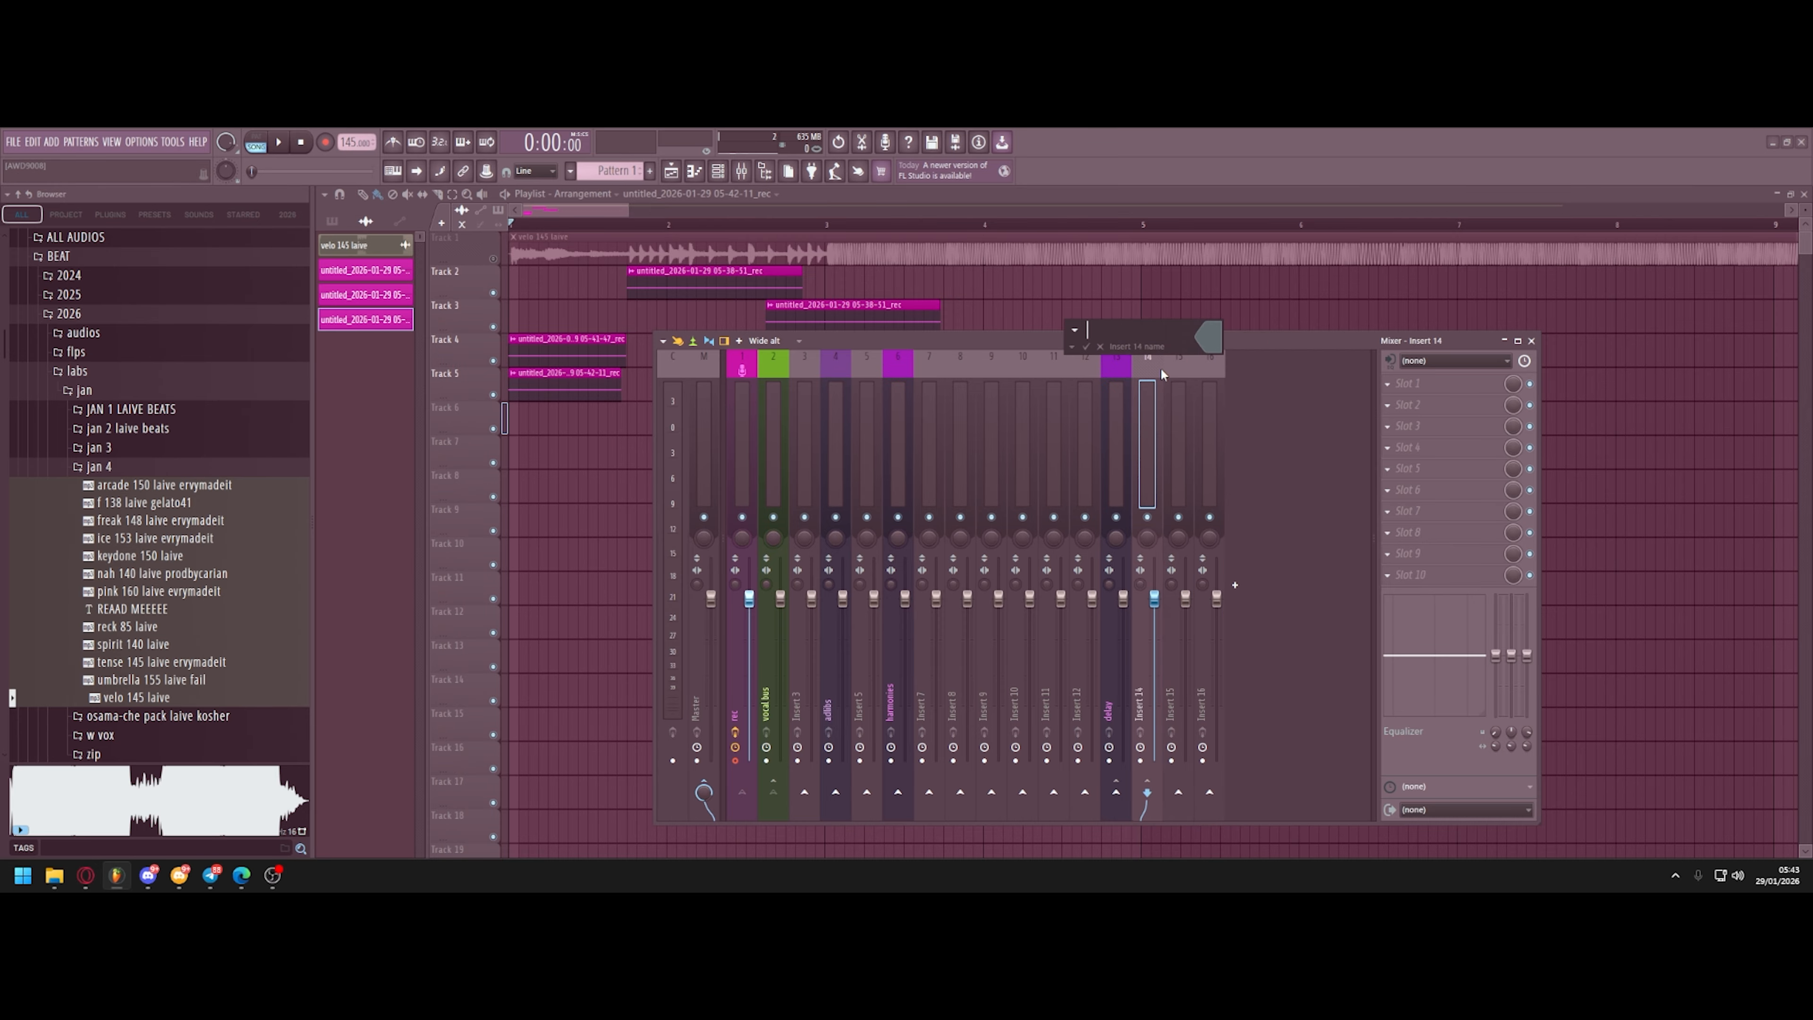
{"action": "type", "text": "reverb"}
{"action": "key", "text": "Home"}
{"action": "key", "text": "Delete"}
{"action": "key", "text": "Delete"}
{"action": "key", "text": "Return"}
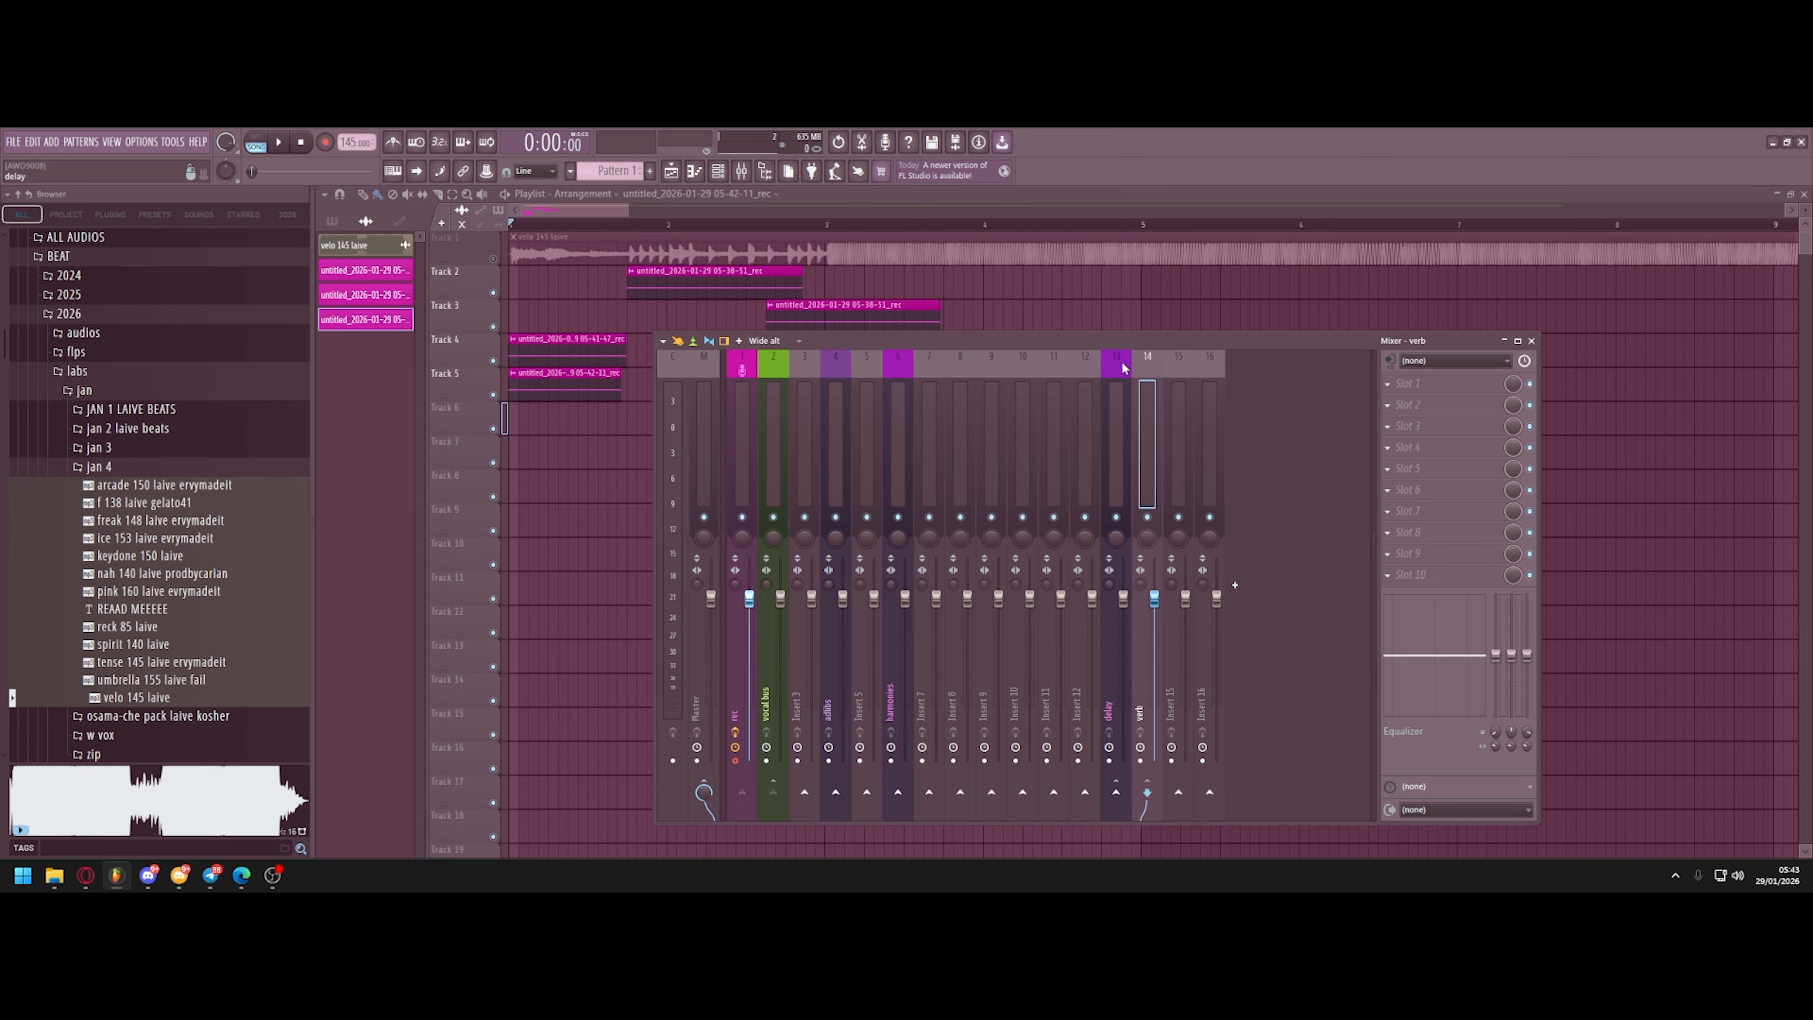
Colour the verb mixer track steel blue.
{"action": "right_click", "coordinate": [1160, 366]}
{"action": "left_click", "coordinate": [1228, 373]}
{"action": "left_click", "coordinate": [1324, 546]}
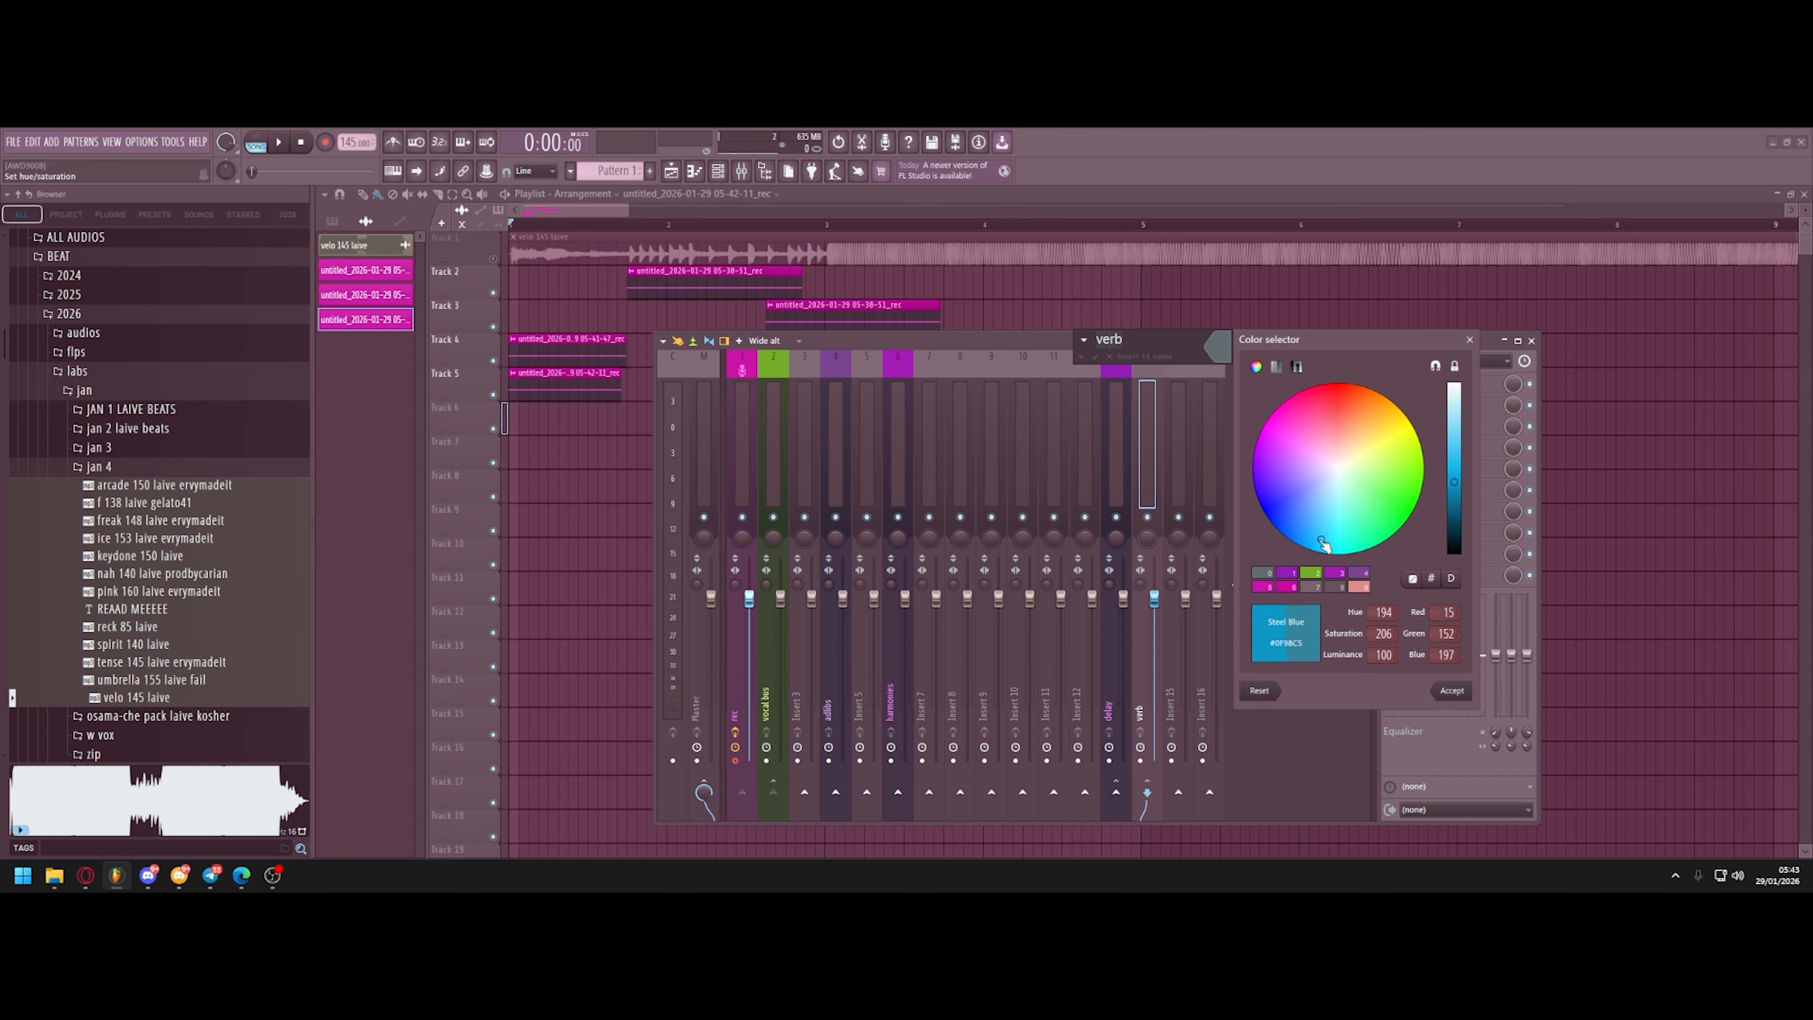
{"action": "left_click", "coordinate": [1457, 691]}
{"action": "left_click", "coordinate": [1094, 356]}
Examine the delay and verb mixer tracks and the vocal bus's sends to them.
{"action": "left_click", "coordinate": [1114, 404]}
{"action": "left_click", "coordinate": [1140, 409]}
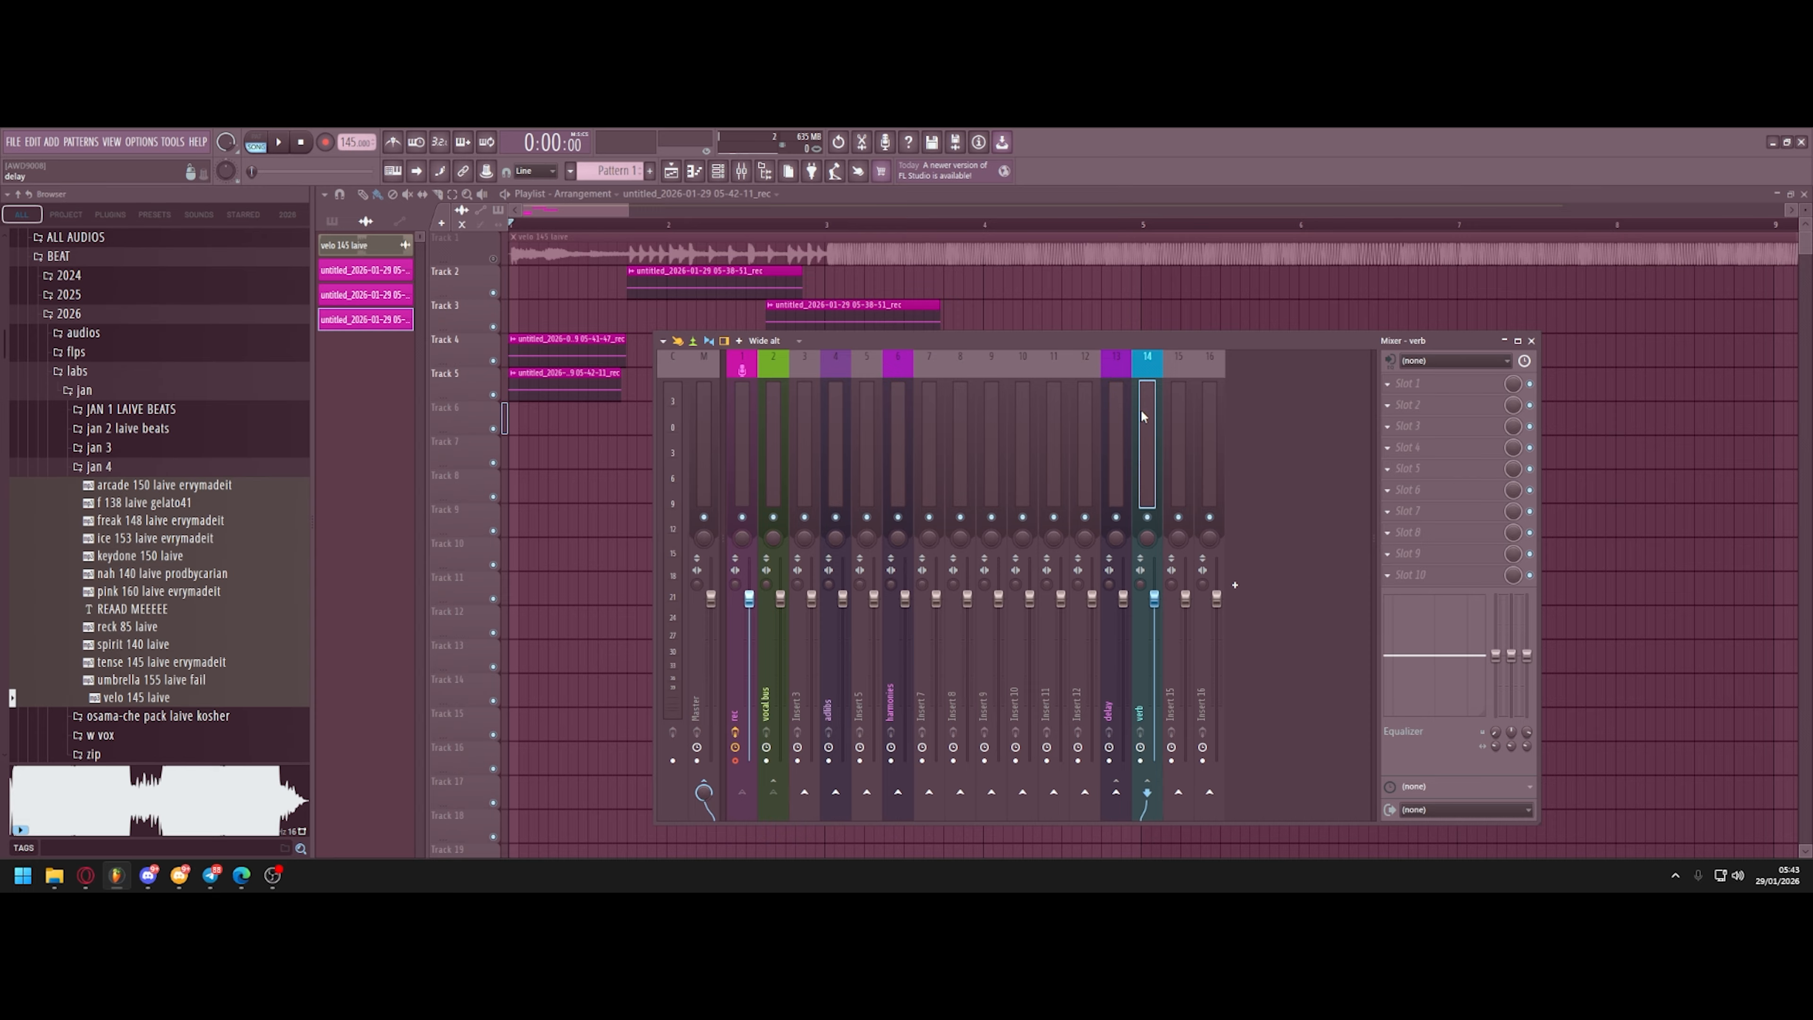
{"action": "left_click", "coordinate": [1125, 417]}
{"action": "left_click", "coordinate": [1136, 408]}
{"action": "left_click", "coordinate": [1126, 410]}
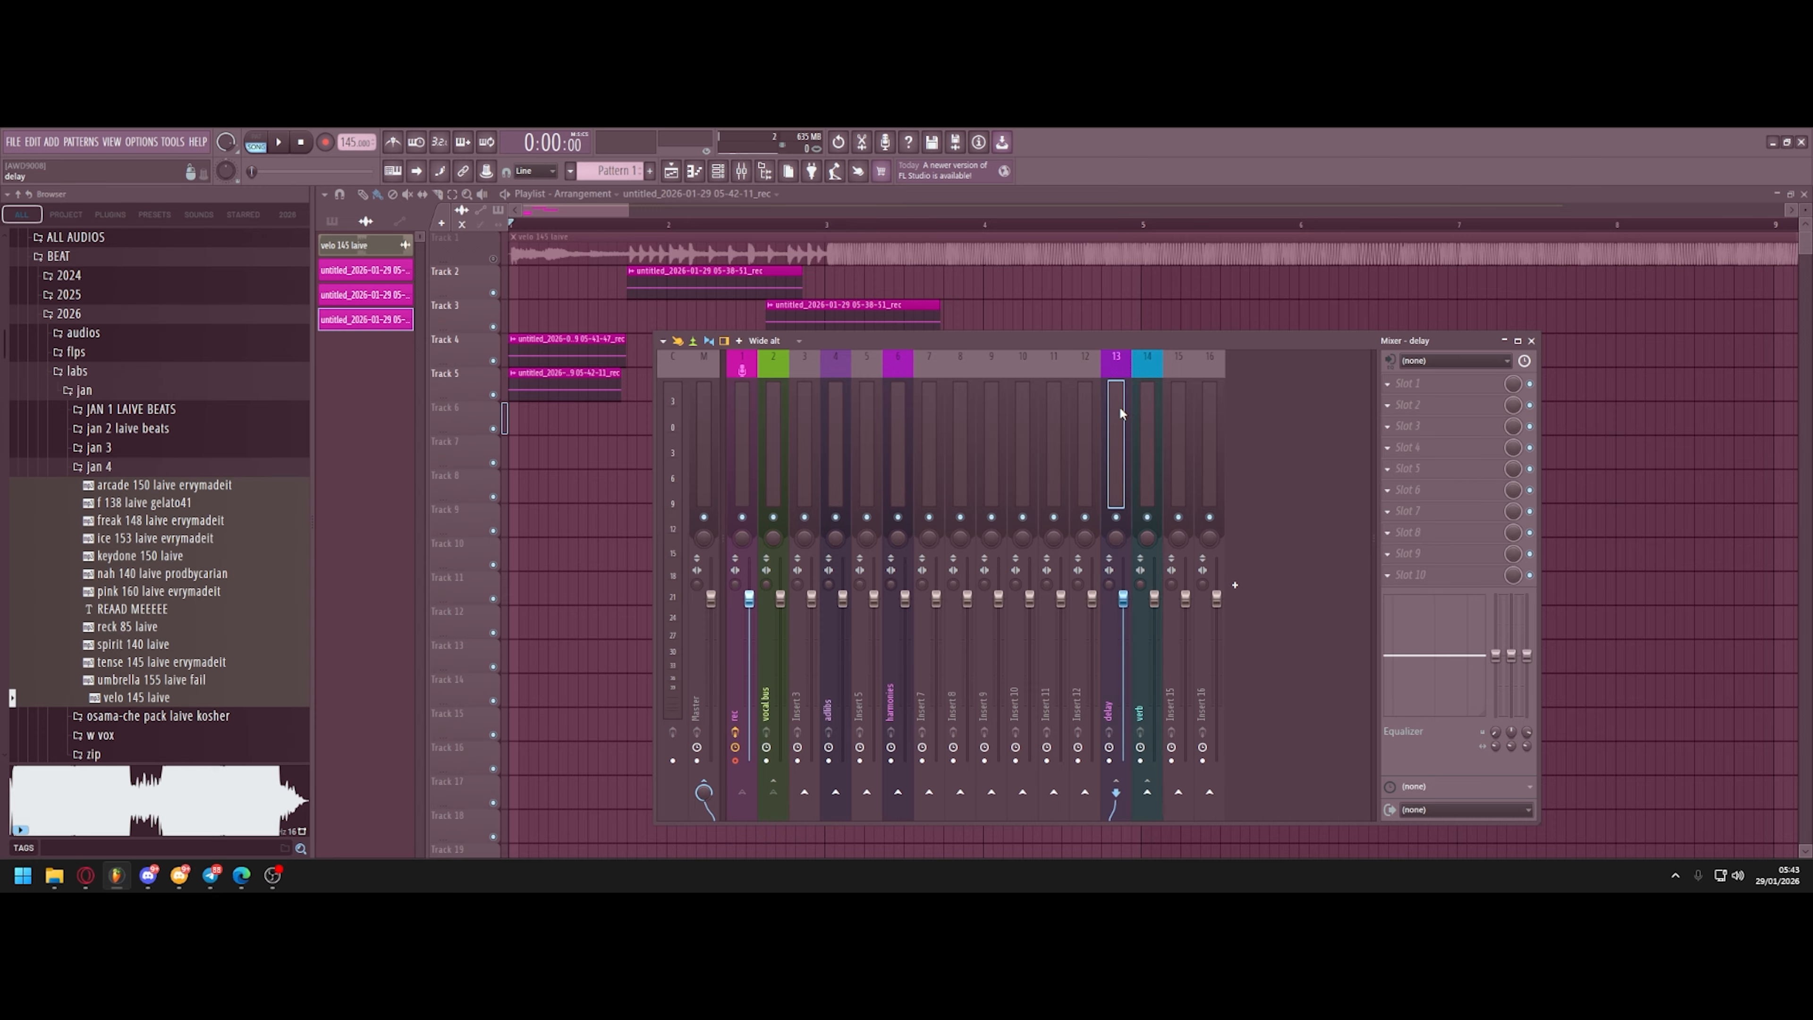
{"action": "left_click", "coordinate": [1139, 409]}
{"action": "mouse_move", "coordinate": [1179, 418]}
{"action": "left_mouse_down"}
{"action": "mouse_move", "coordinate": [1215, 418]}
{"action": "mouse_move", "coordinate": [1121, 425]}
{"action": "mouse_move", "coordinate": [1209, 434]}
{"action": "mouse_move", "coordinate": [1158, 440]}
{"action": "left_mouse_up"}
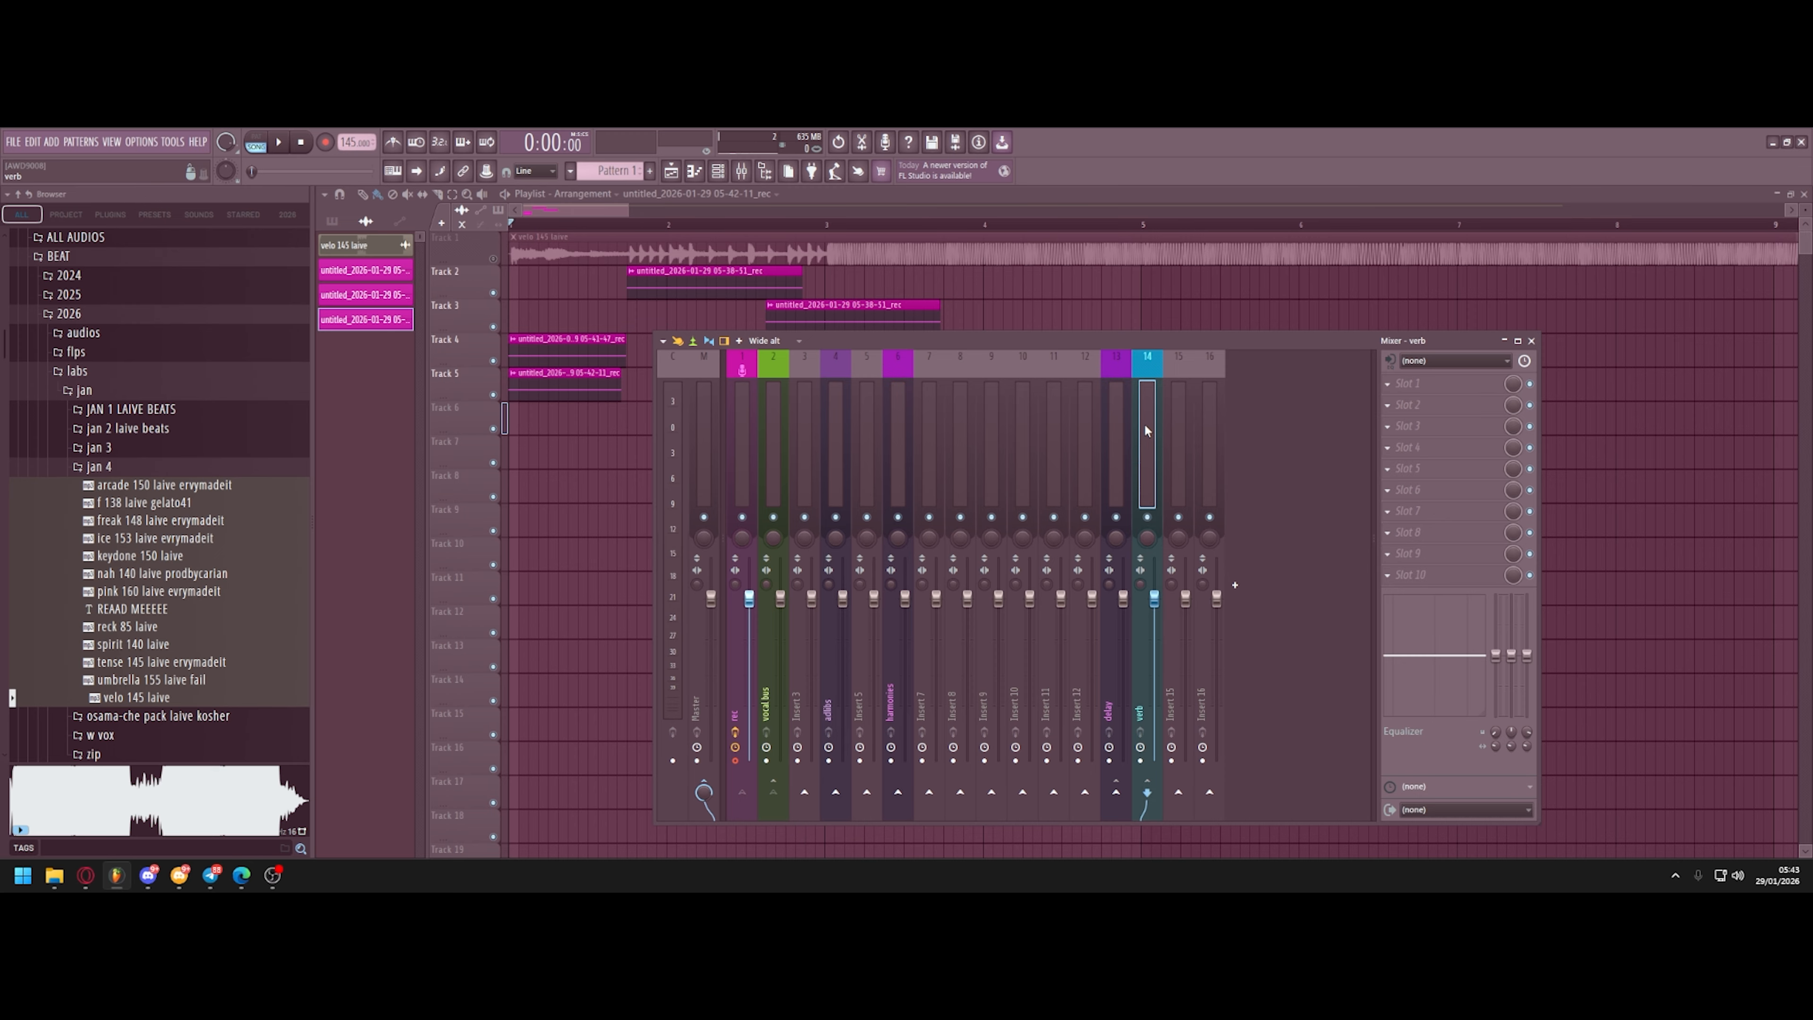
{"action": "left_click", "coordinate": [1116, 390]}
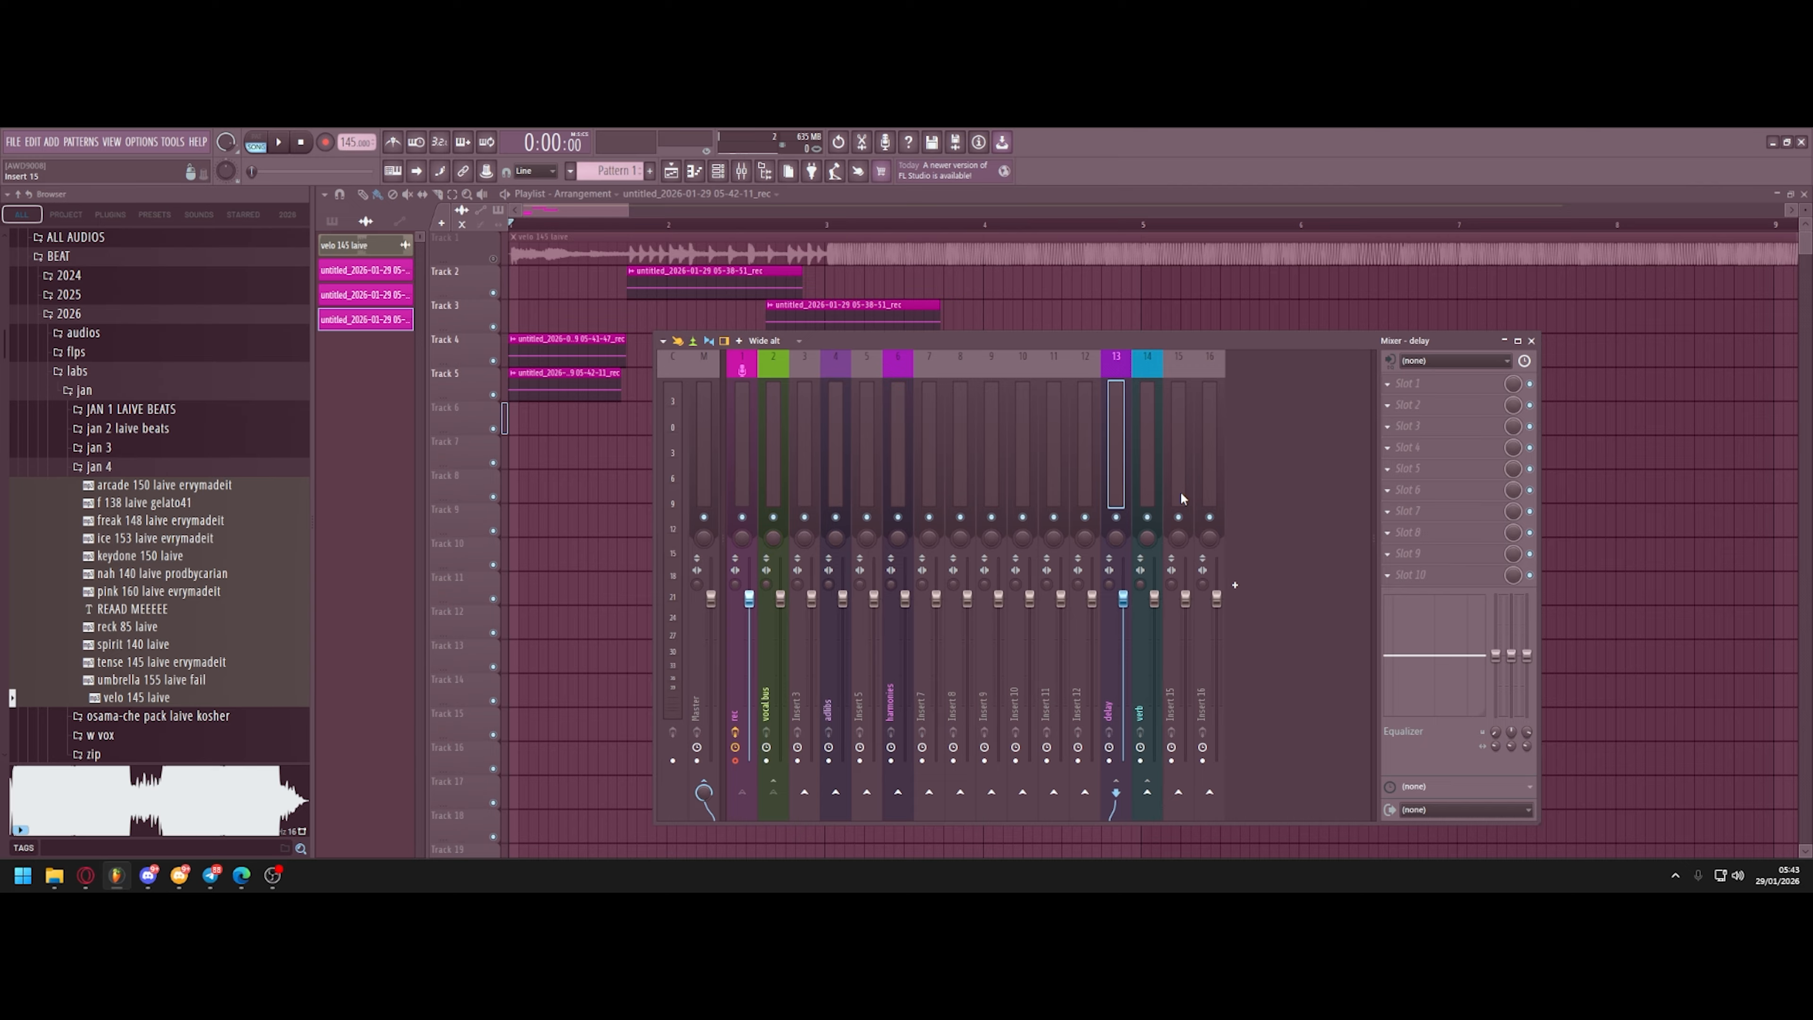
{"action": "left_click", "coordinate": [773, 435]}
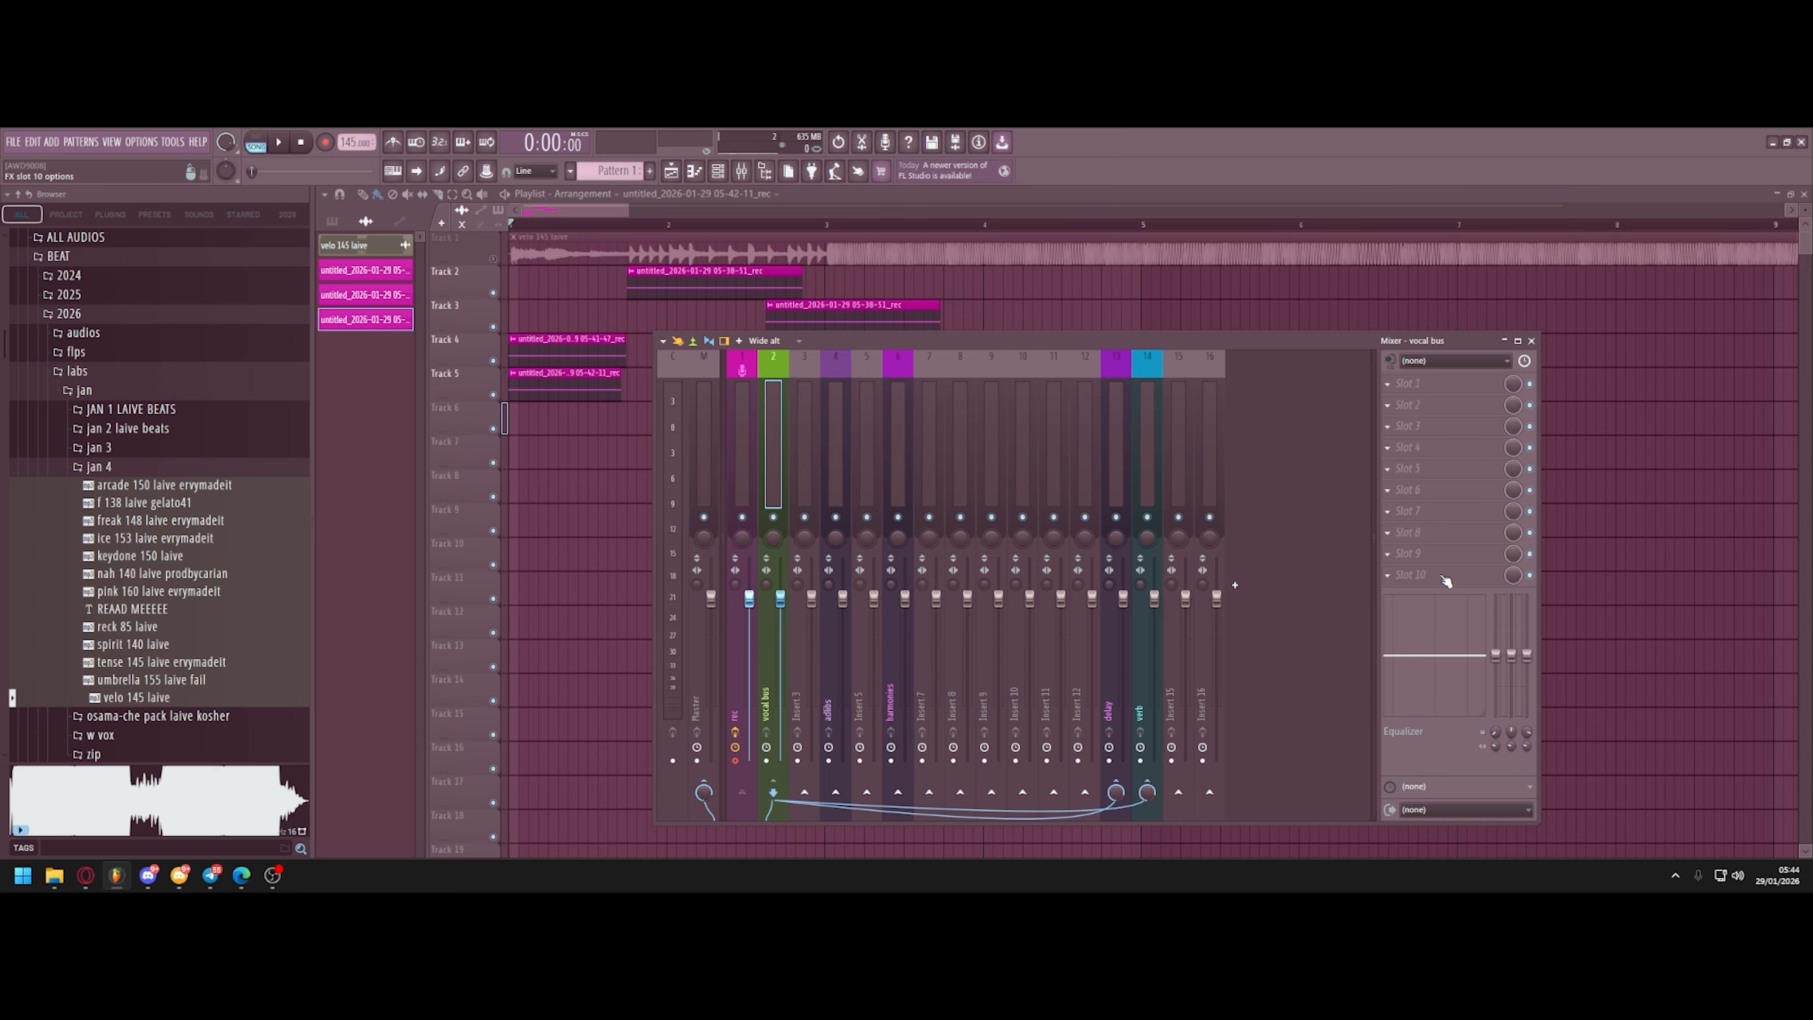
{"action": "left_click", "coordinate": [1126, 429]}
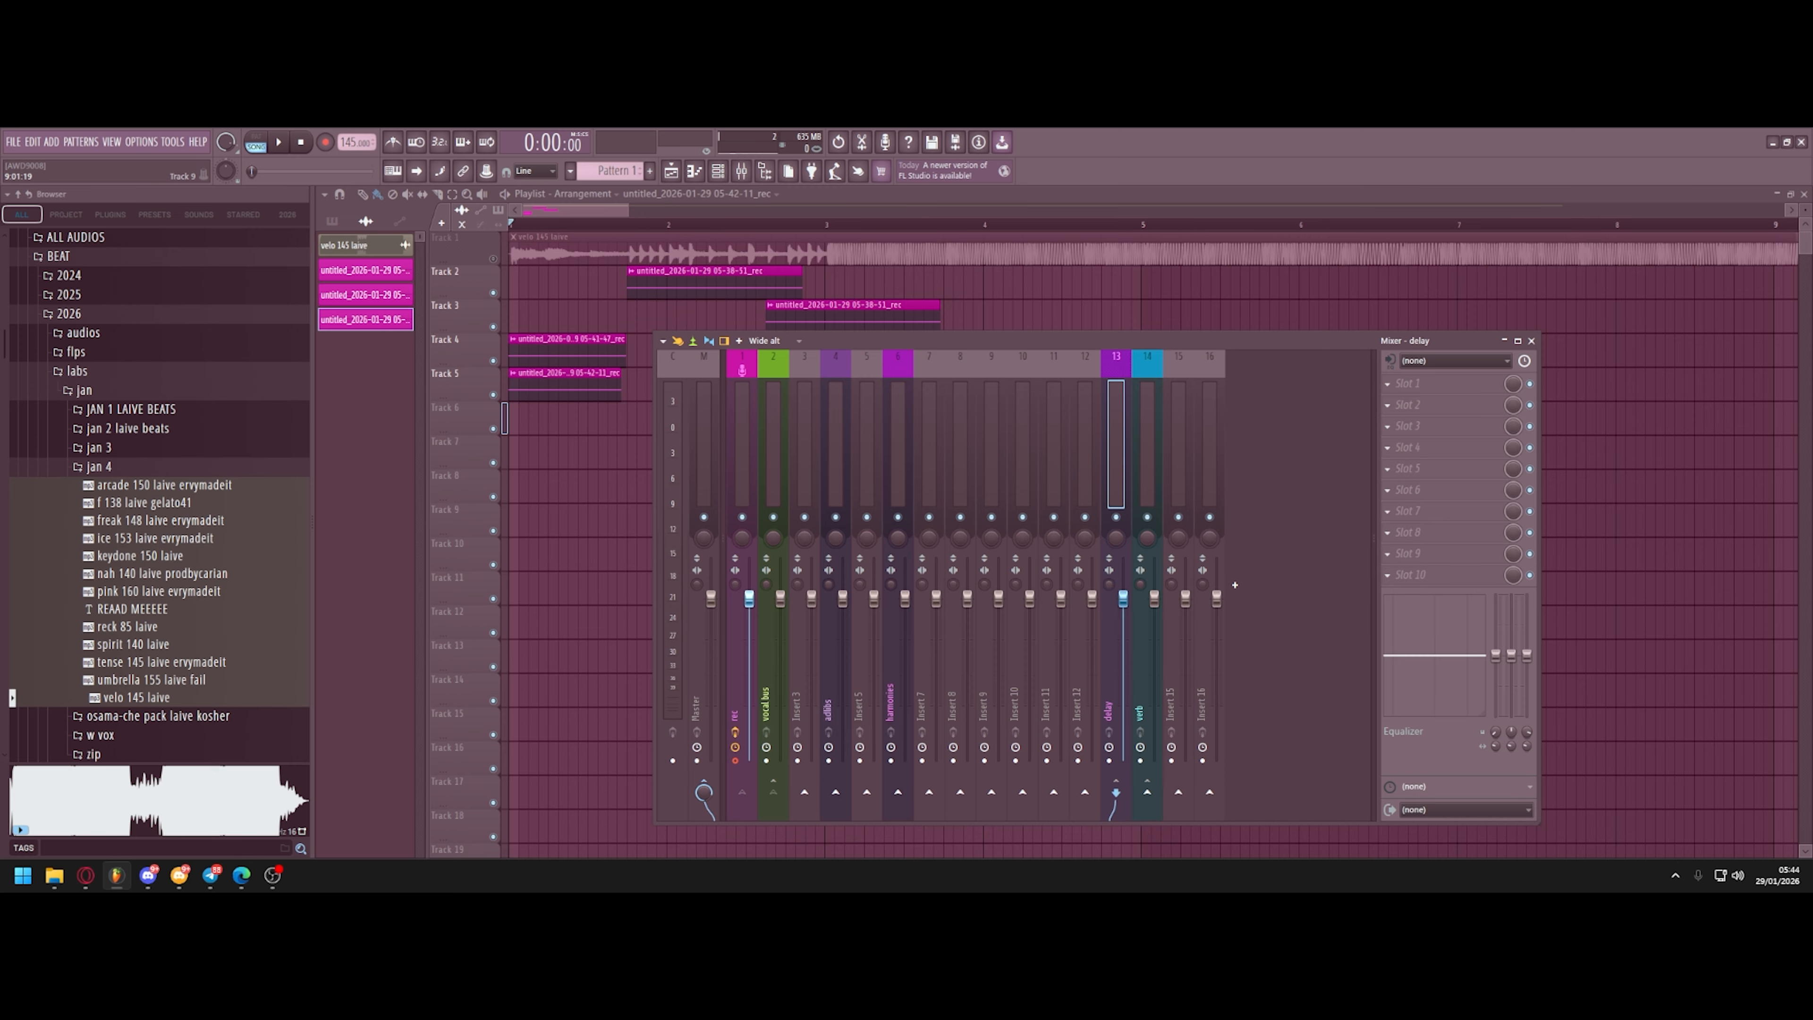
Add sends from the adlibs track to mixer inserts 11 and 12, and reselect the rec track.
{"action": "left_click", "coordinate": [830, 455]}
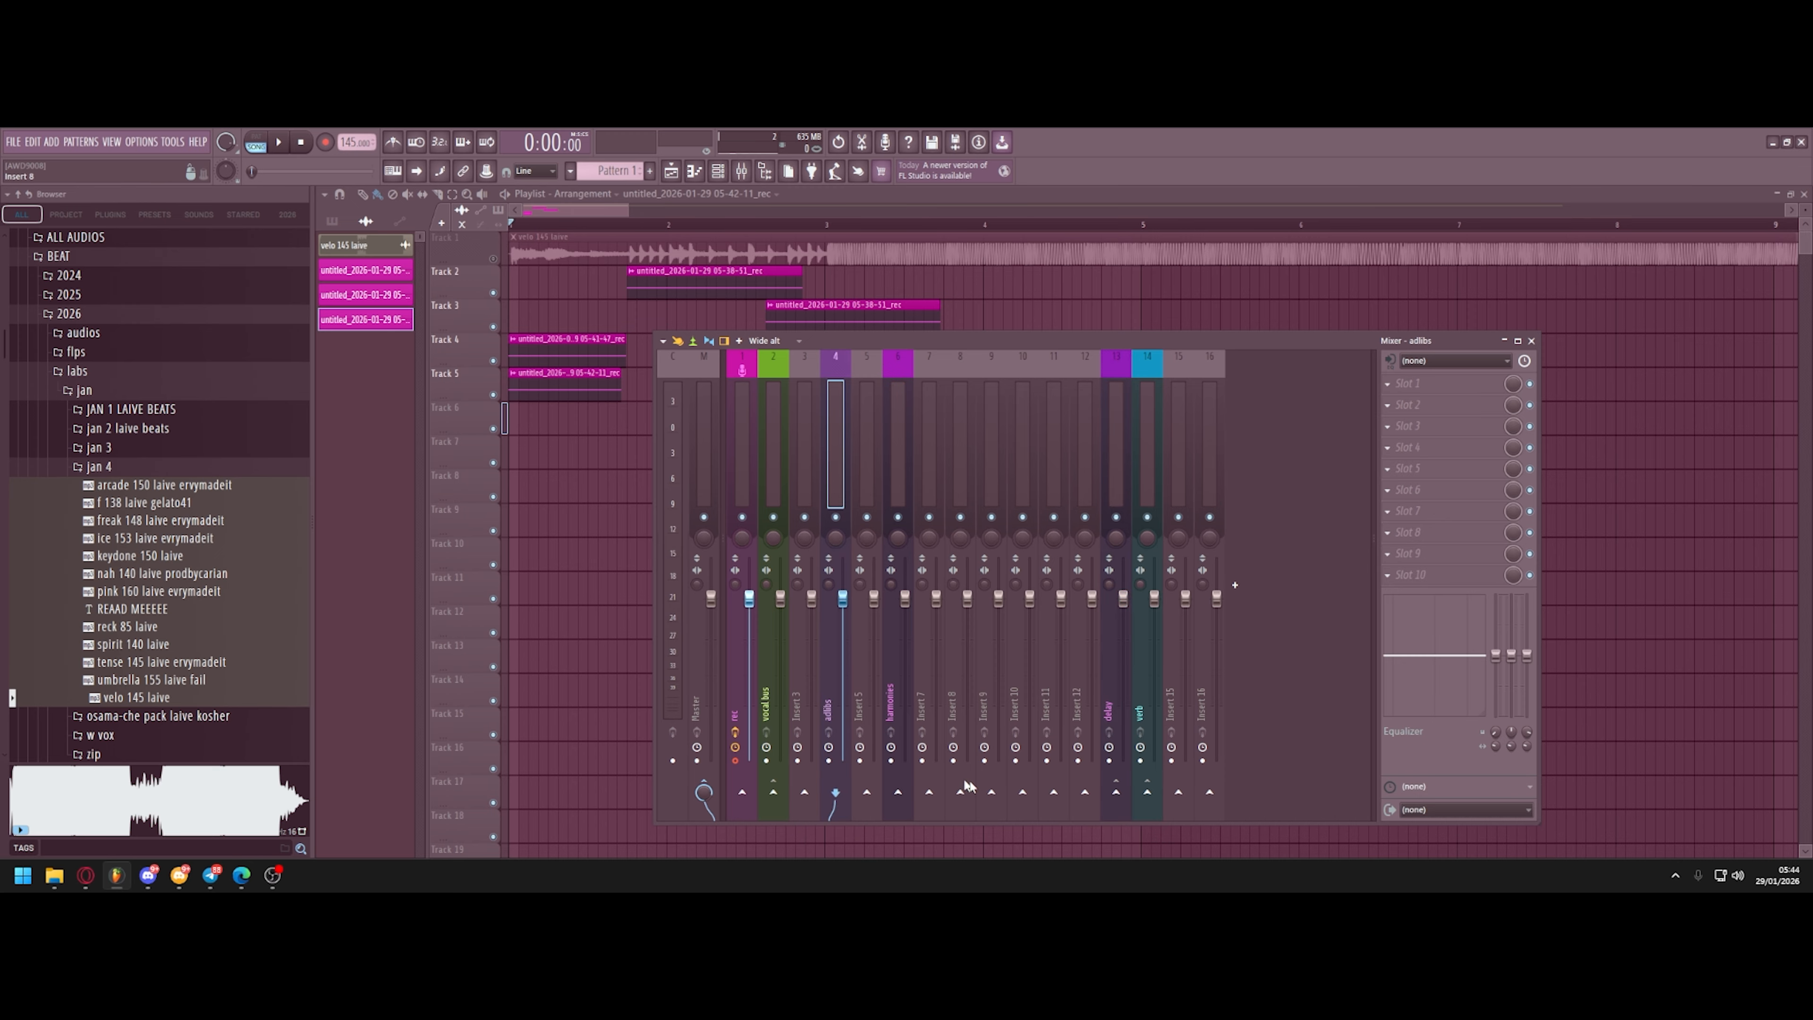
{"action": "left_click", "coordinate": [1054, 791]}
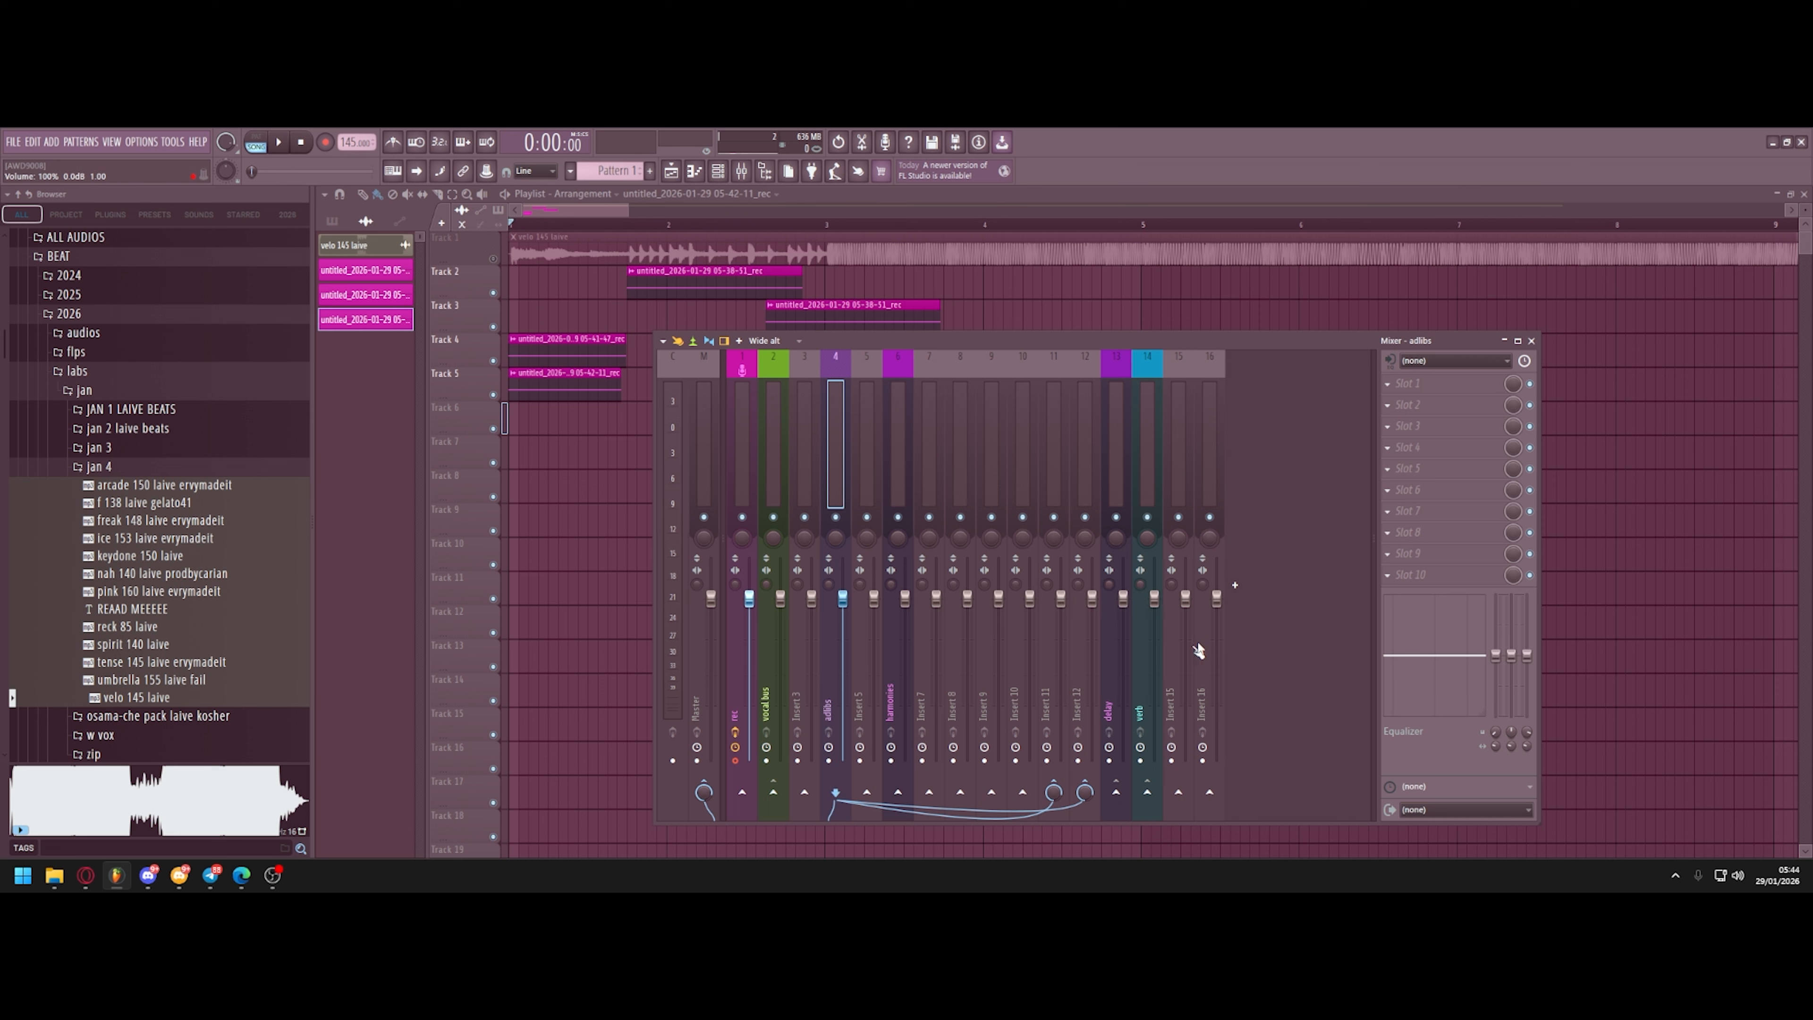
{"action": "left_click", "coordinate": [771, 439]}
{"action": "left_click", "coordinate": [743, 439]}
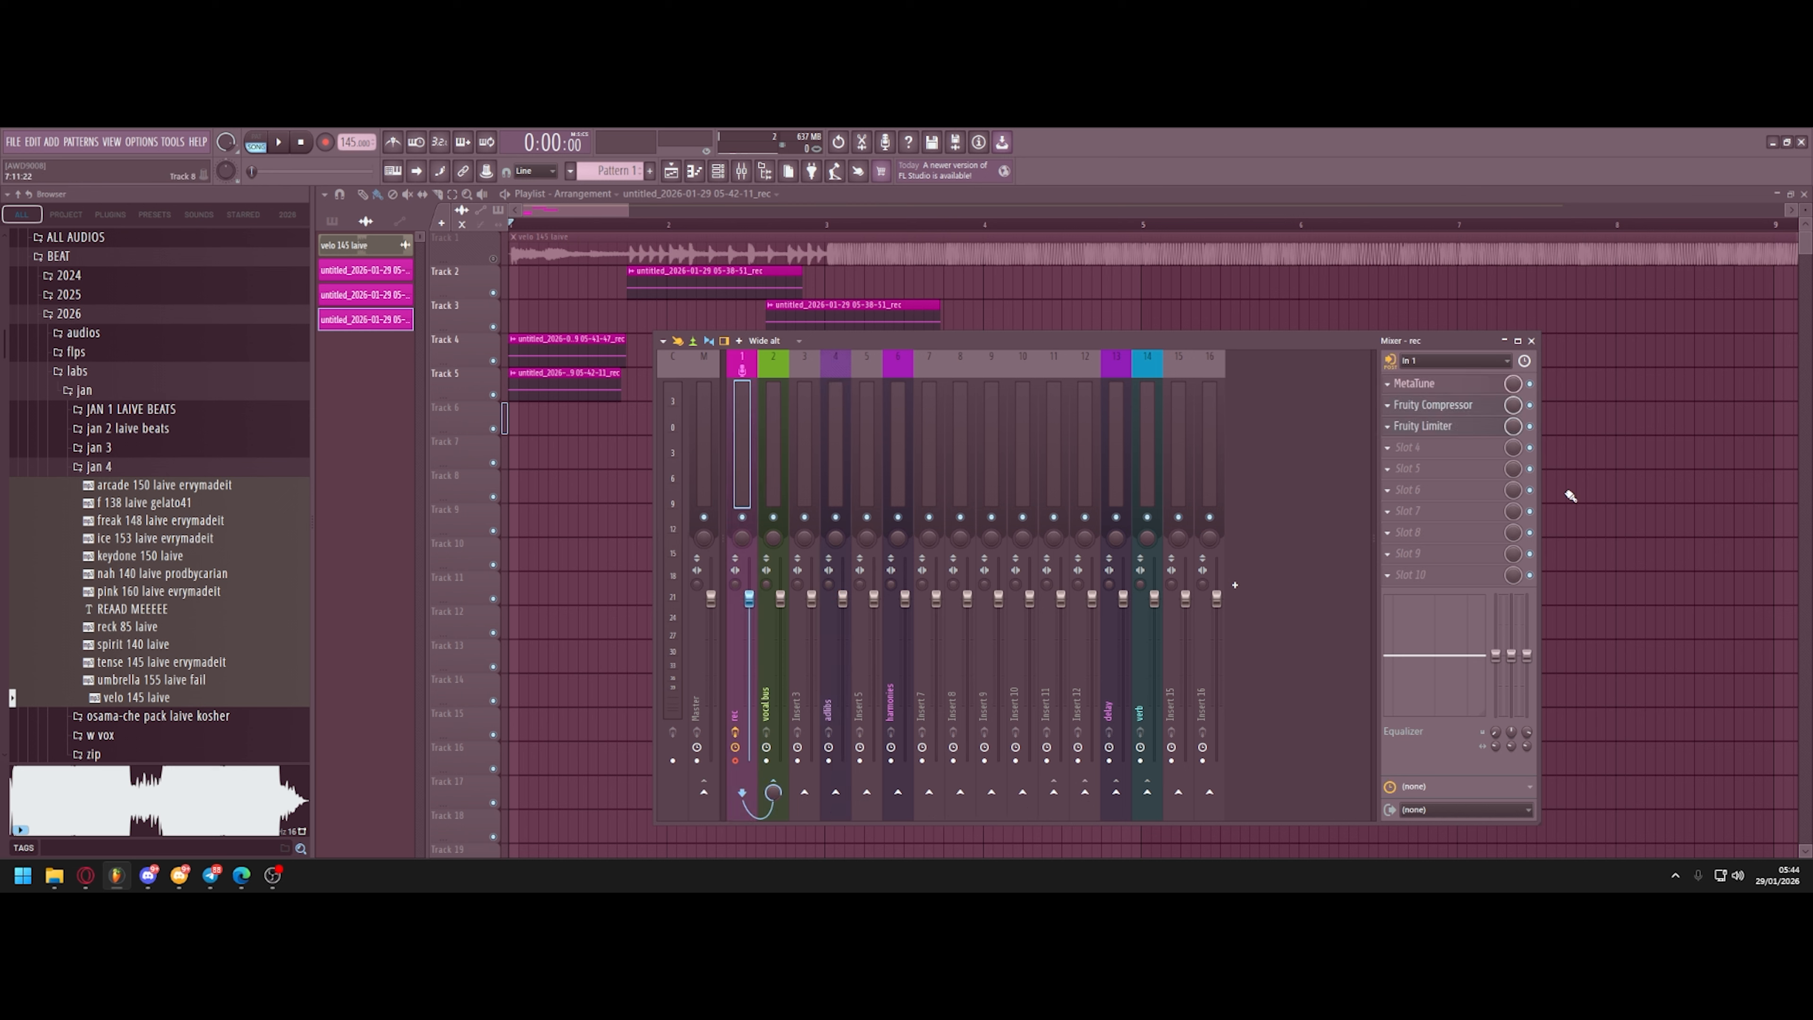